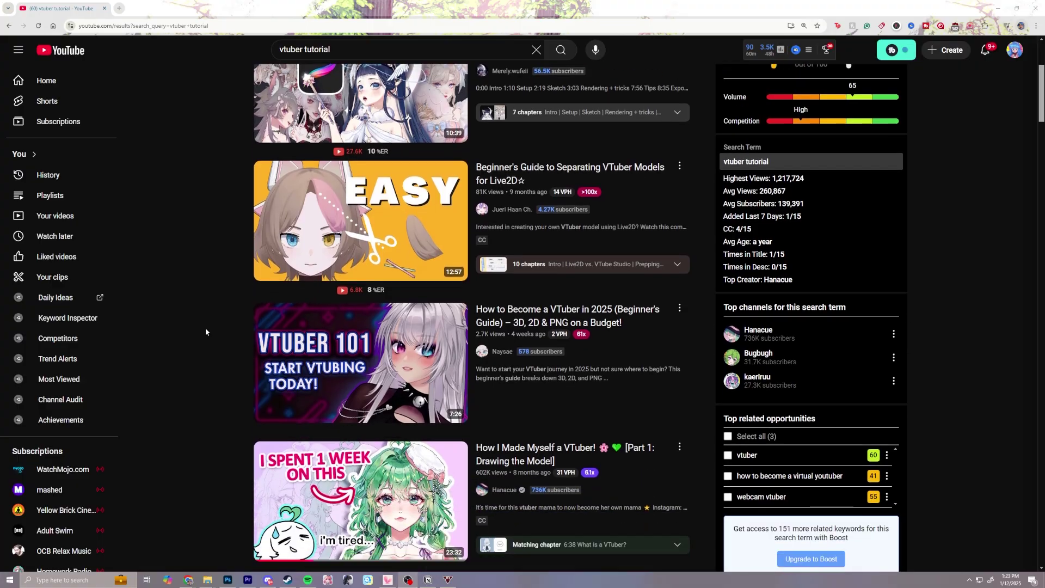
scroll(205, 331, "down", 8)
scroll(205, 327, "down", 12)
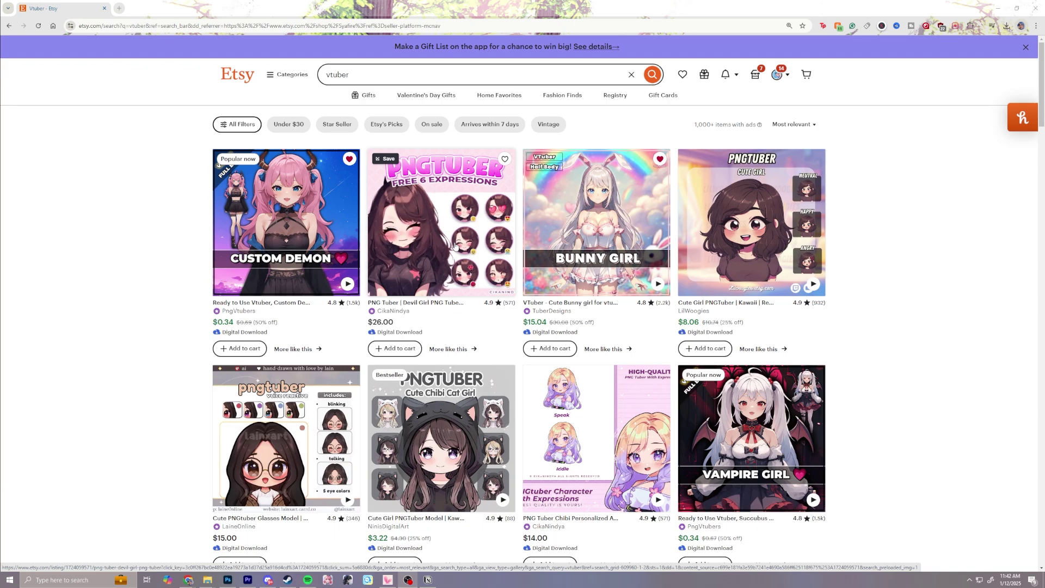
scroll(599, 337, "down", 2)
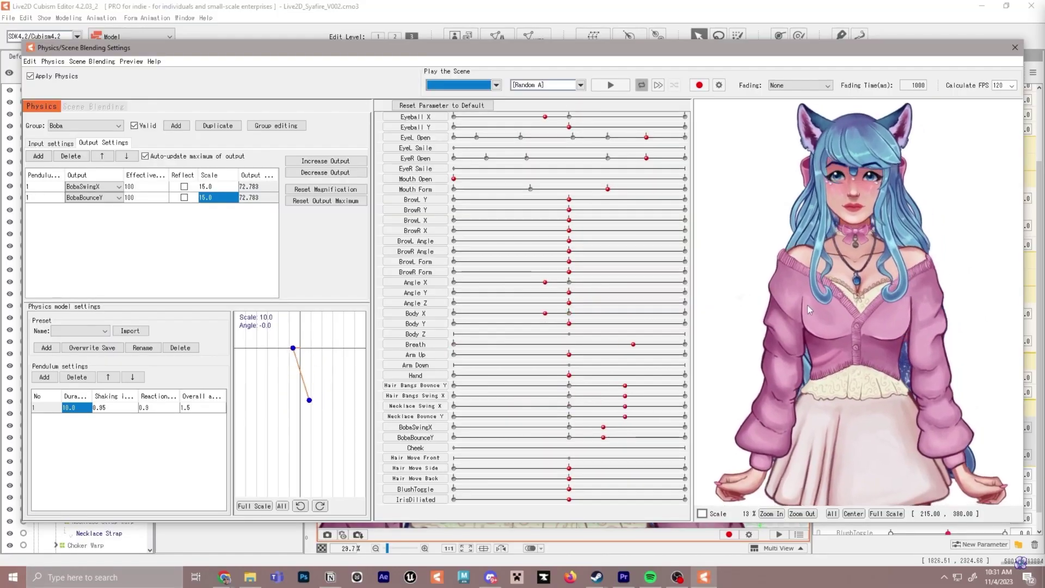
scroll(818, 185, "up", 5)
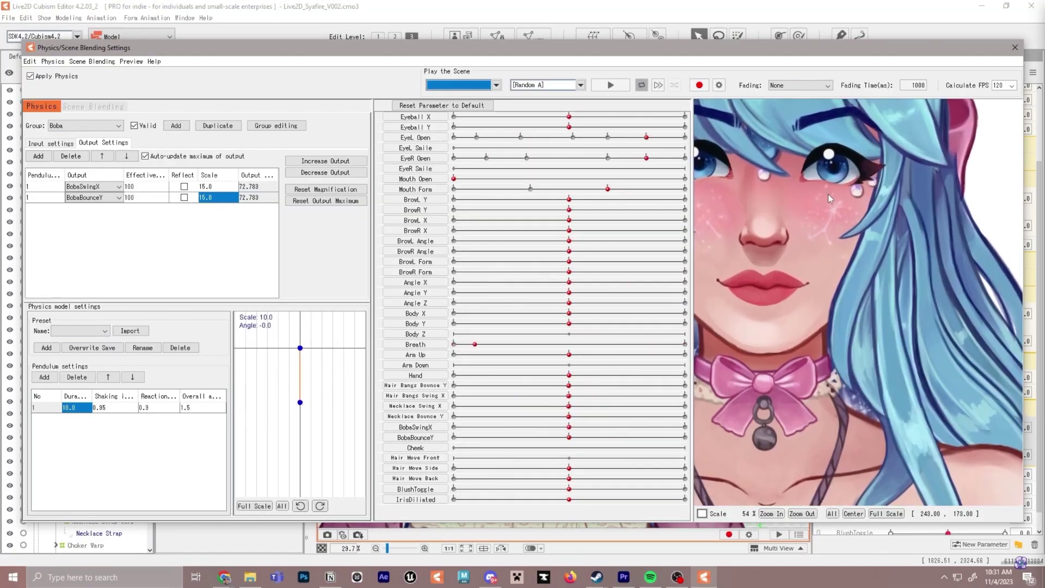
scroll(828, 193, "up", 2)
scroll(840, 256, "down", 4)
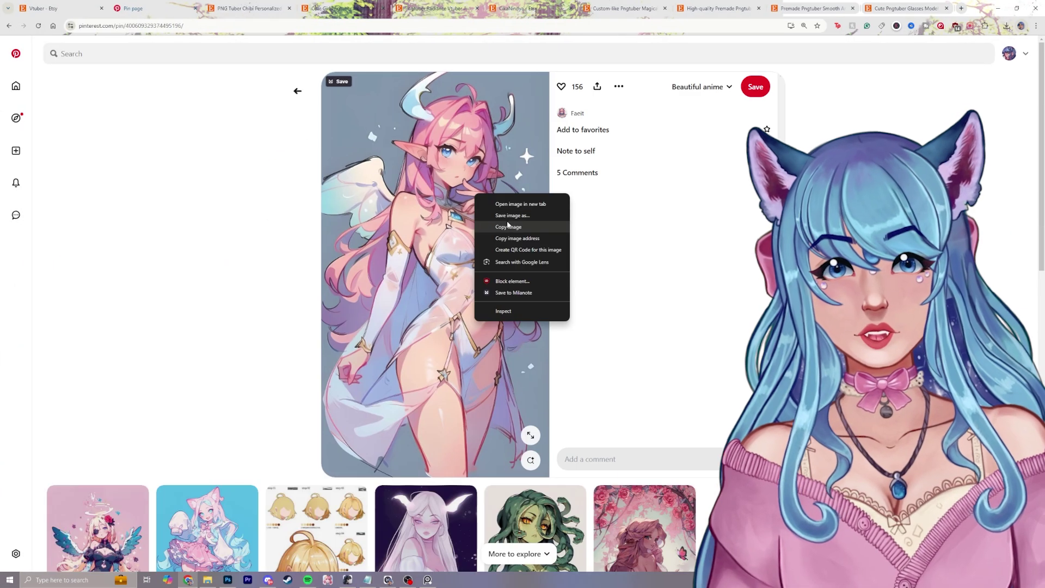
- Copy the horned, pink-haired winged character image and paste it into the PureRef board beside the red-horned girl
left_click(497, 221)
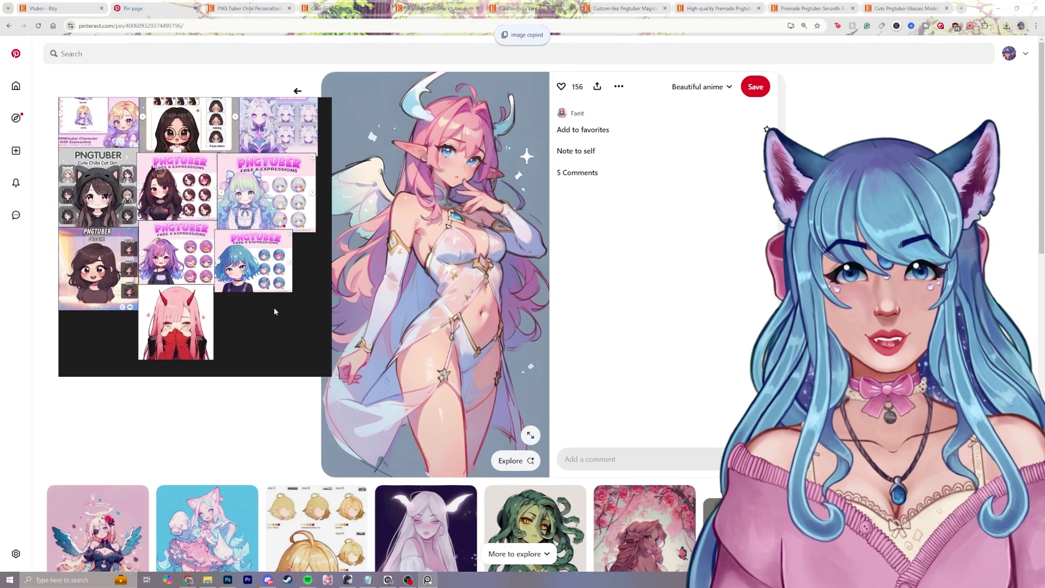
key("ctrl+v")
left_click_drag(263, 326, 280, 338)
- Paste the copied cat-eared girl image into the PureRef board, shrink it below the brown-haired PNGTuber, and return to the Pinterest board
scroll(549, 241, "down", 10)
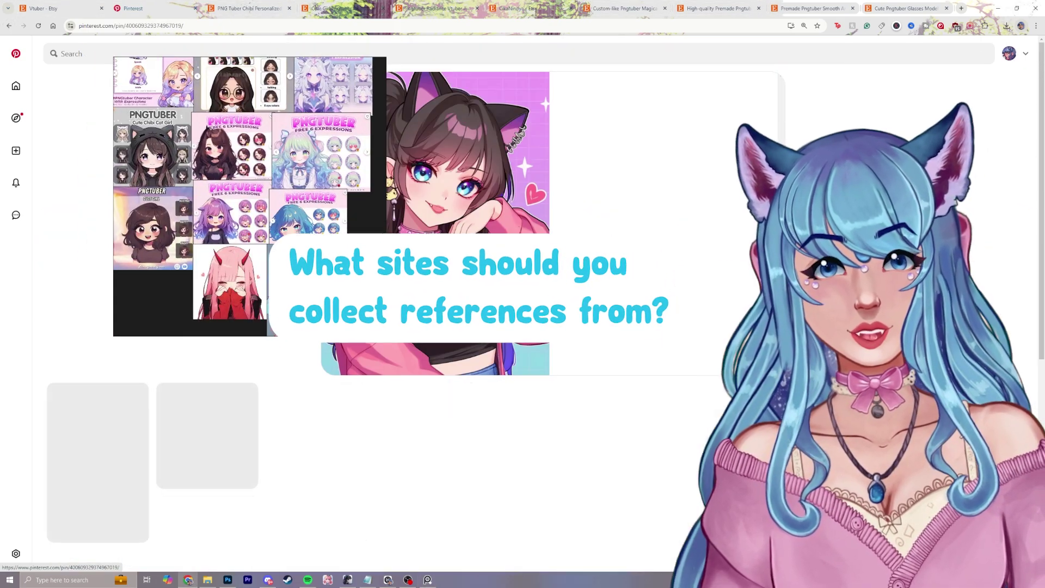
key("ctrl+v")
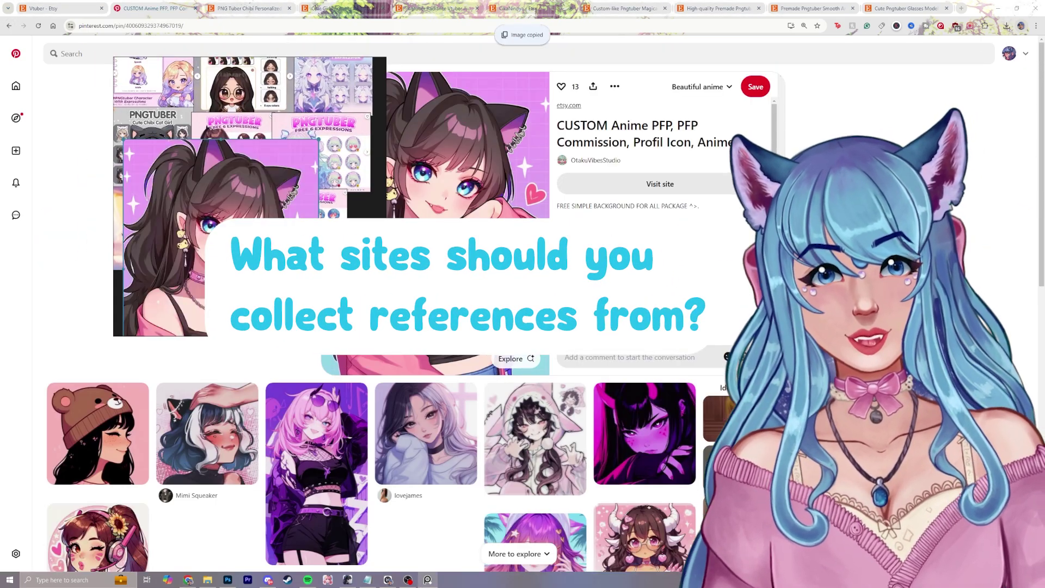
left_click_drag(321, 137, 184, 261)
left_click_drag(250, 163, 715, 175)
left_click(9, 26)
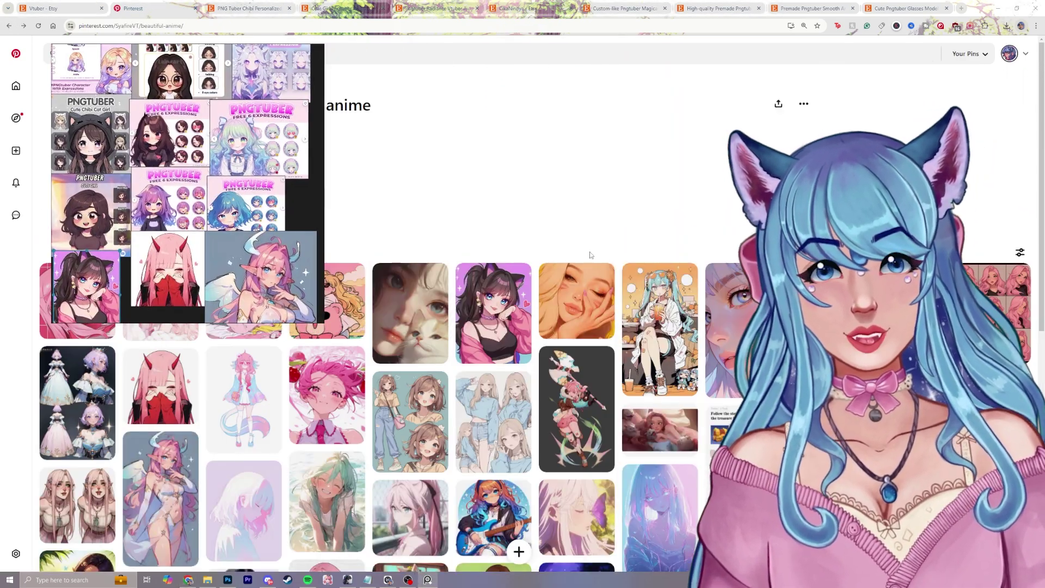
- Browse the Pinterest board, the ArtStation likes collection and related Pinterest pins for anime and chibi character references
scroll(381, 326, "down", 5)
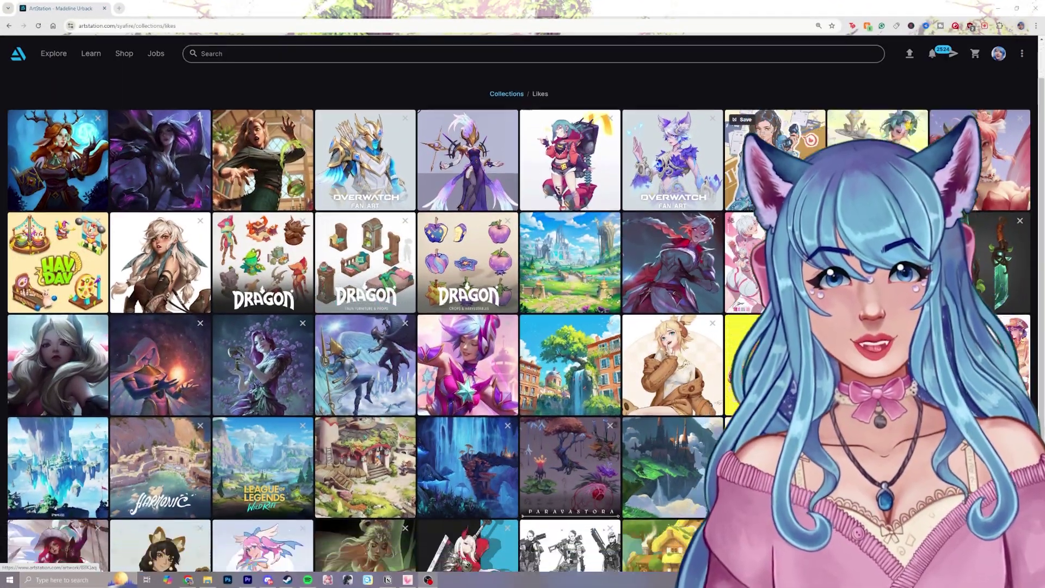
scroll(353, 327, "down", 3)
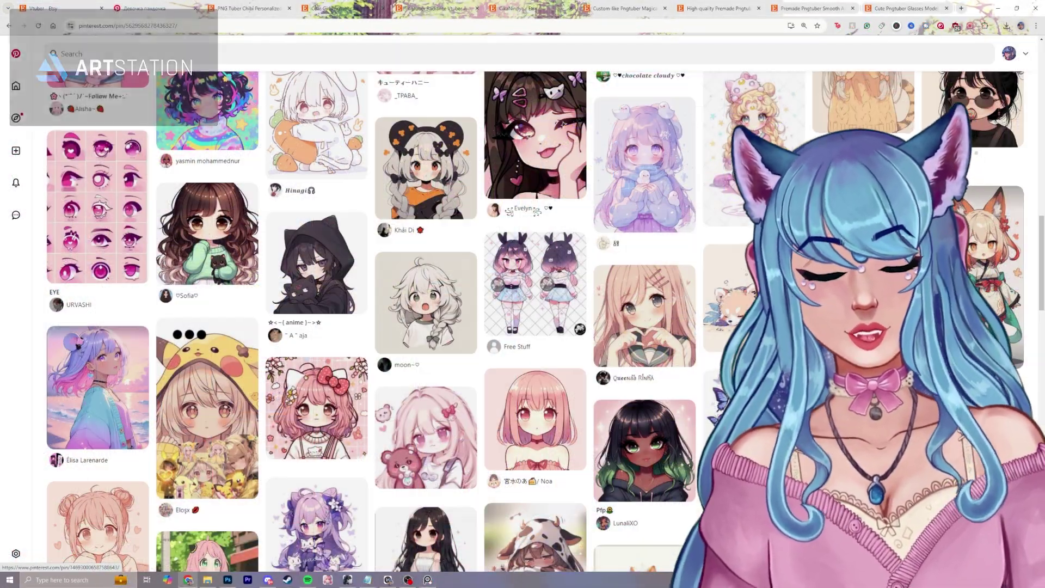
scroll(380, 327, "down", 5)
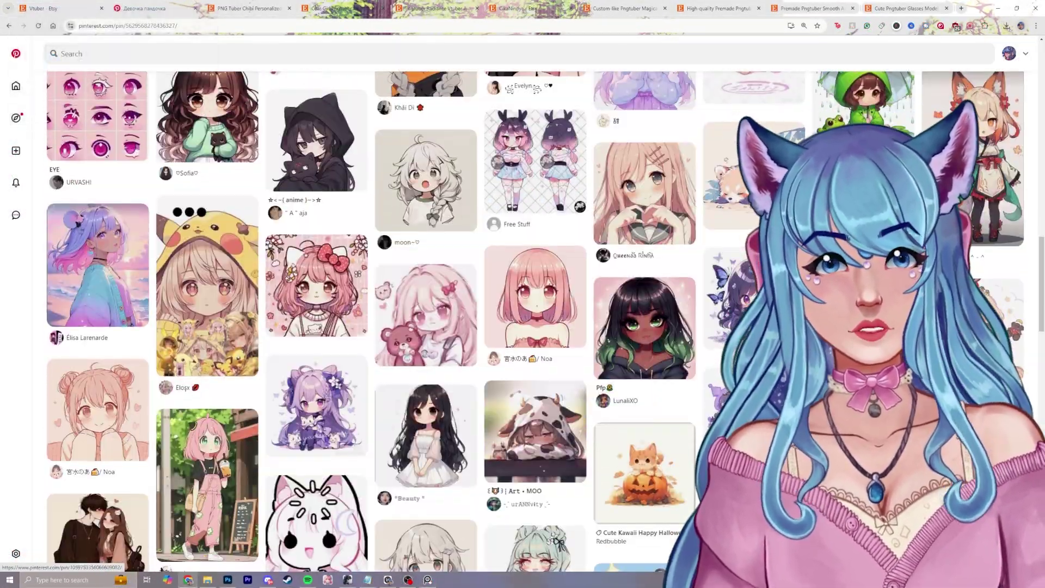
scroll(380, 327, "down", 5)
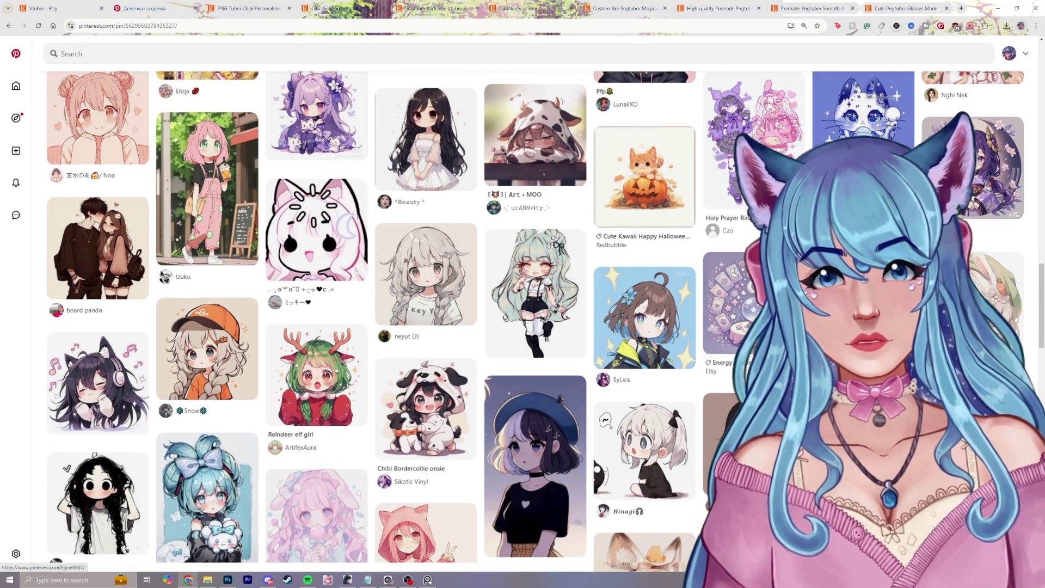
scroll(484, 262, "down", 6)
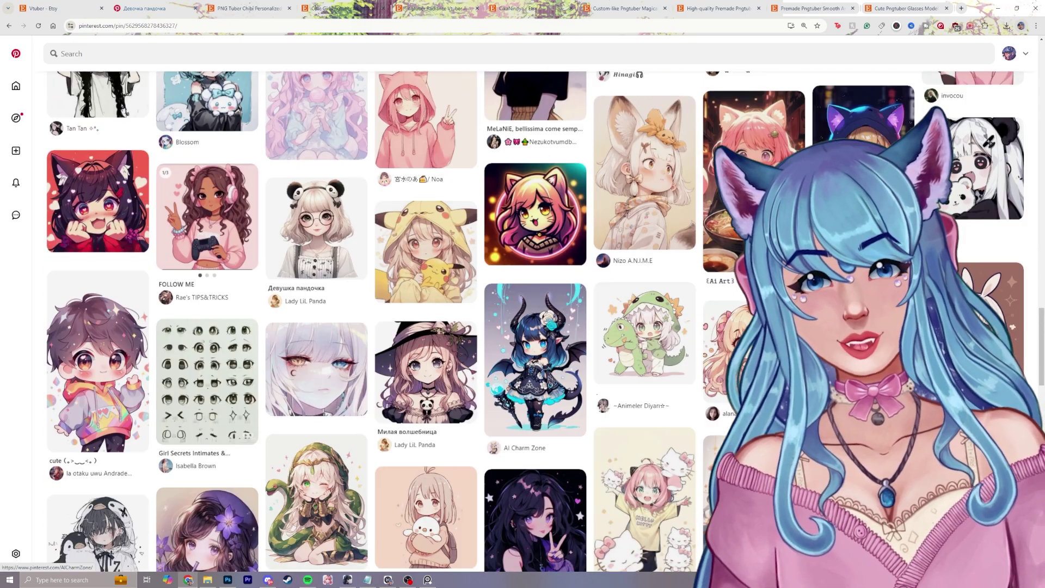
key("alt+Left")
scroll(484, 261, "down", 6)
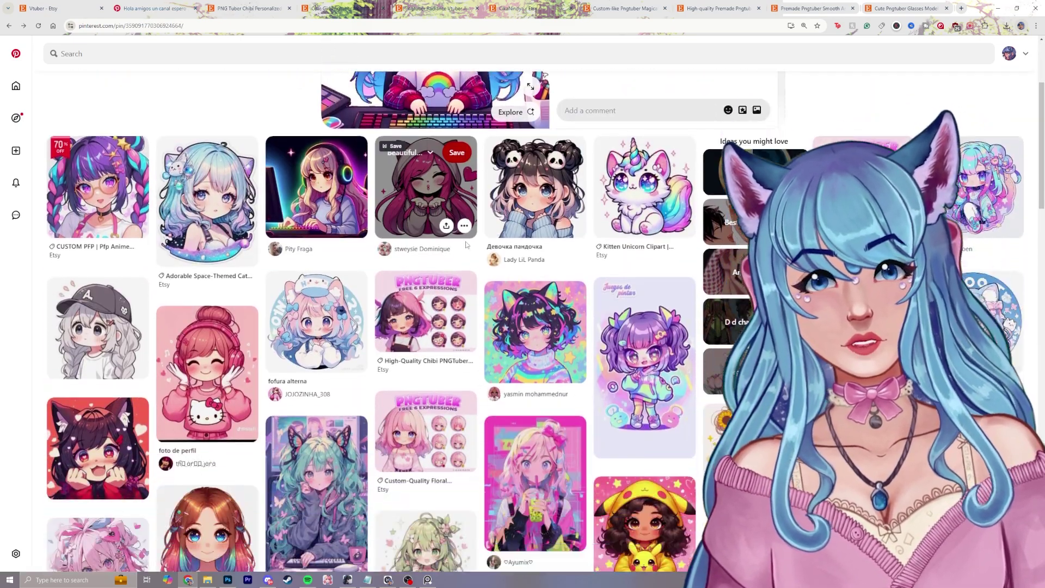
scroll(466, 245, "down", 2)
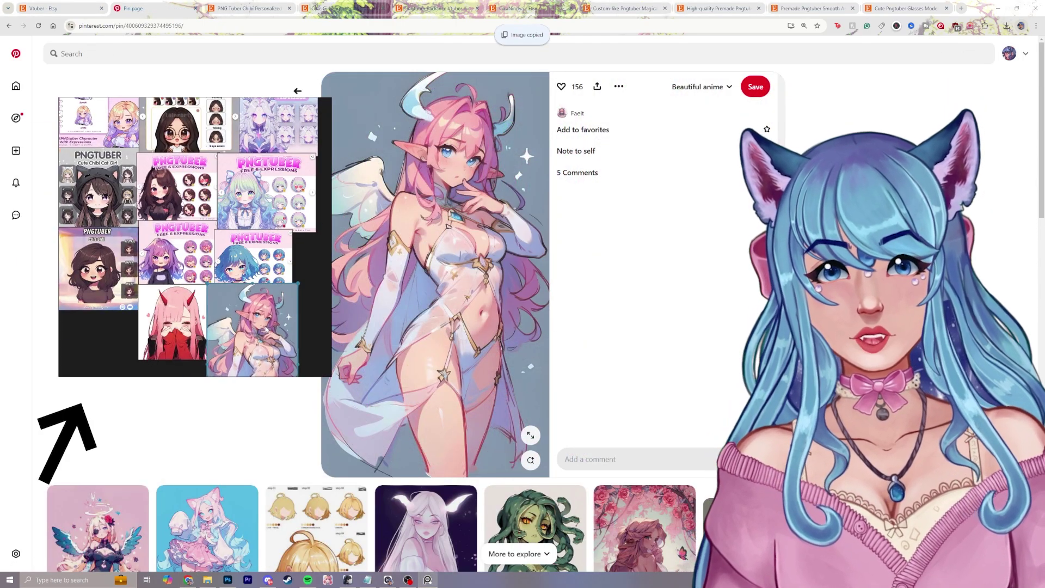
- Position the winged pink-haired character beside the red-horned girl in PureRef, and paste in the cat-eared girl image copied from Pinterest
left_click_drag(266, 329, 288, 331)
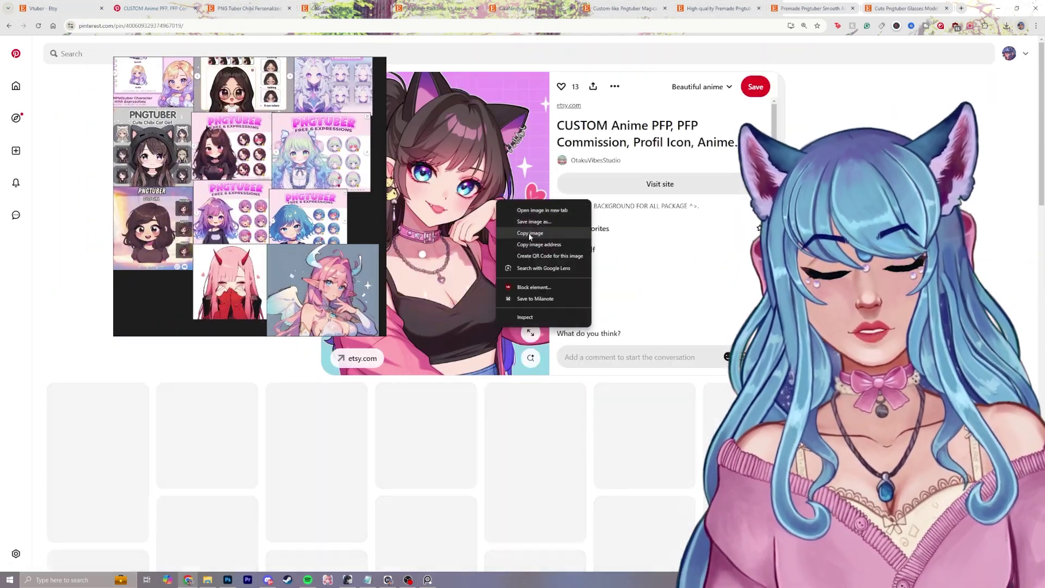
left_click(536, 233)
key("ctrl+v")
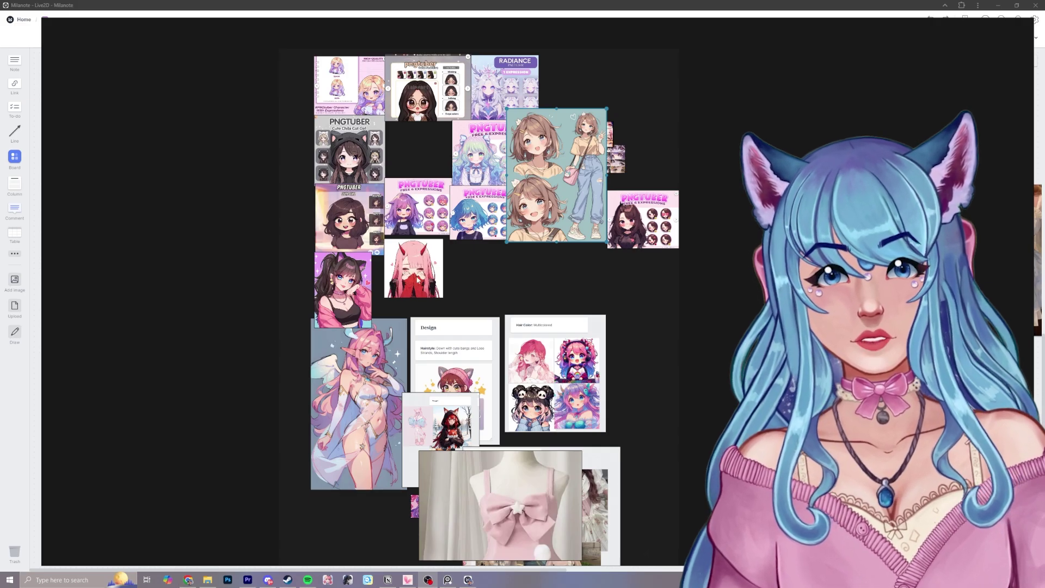
- Move the red-horned girl image slightly clear of the PNGTuber references above it, and select the cat-eared girl image
left_click(418, 279)
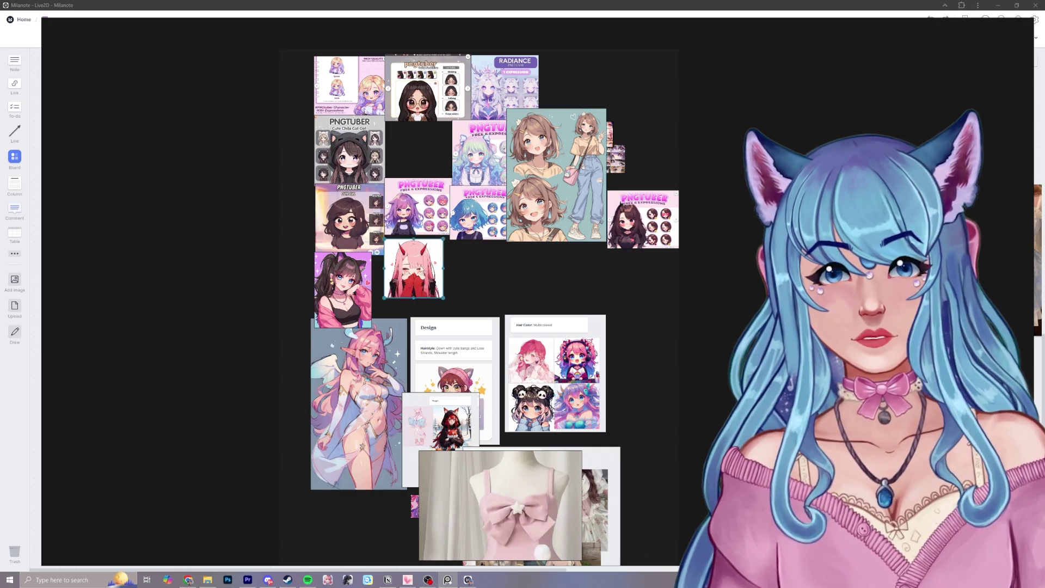
mouse_move(421, 267)
left_mouse_down()
mouse_move(416, 279)
mouse_move(428, 272)
left_mouse_up()
left_click(349, 291)
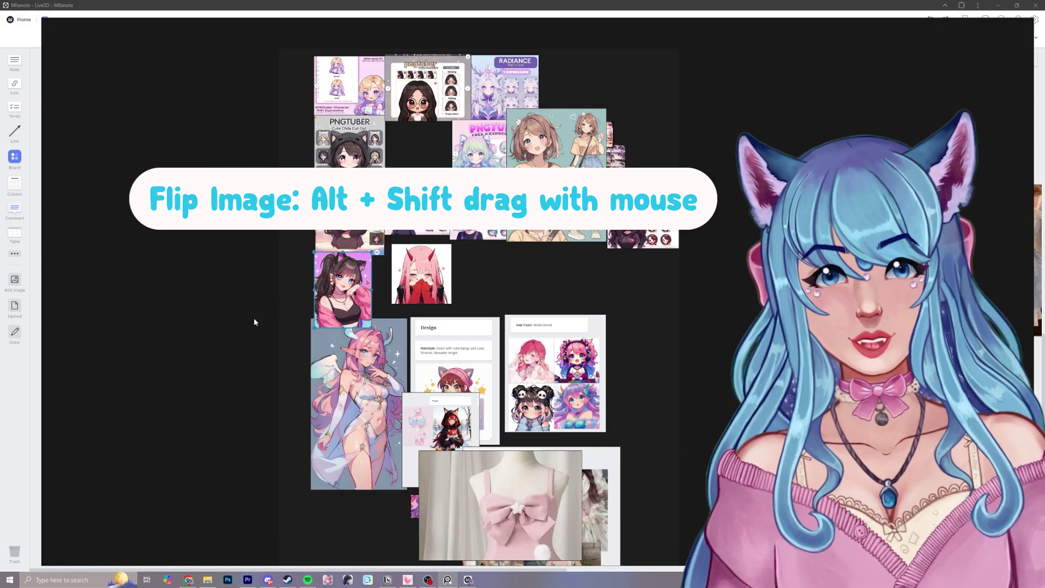
left_click(444, 261)
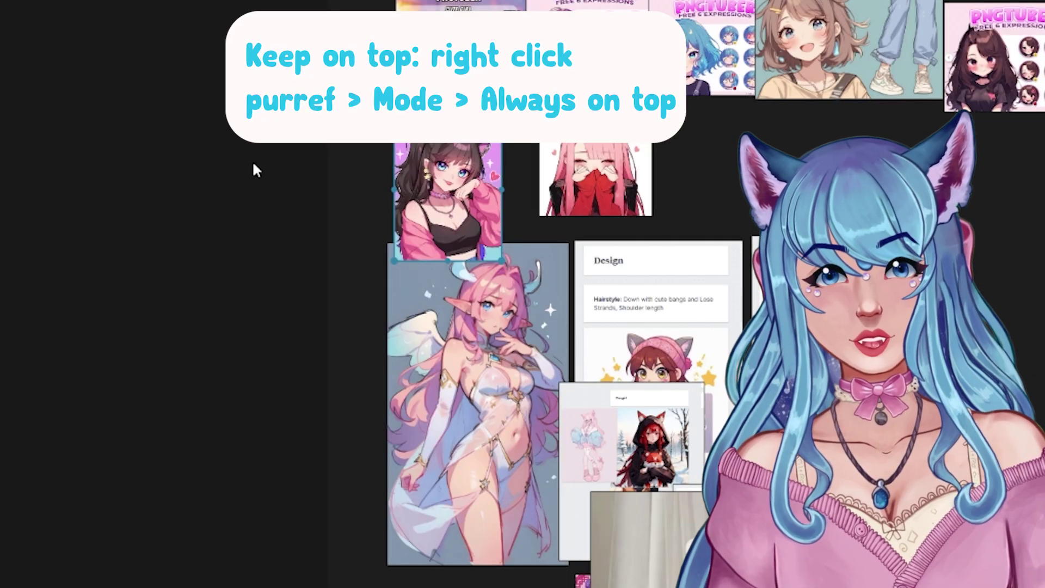
- Open the reference board's window mode options to inspect the Always on top setting
right_click(253, 165)
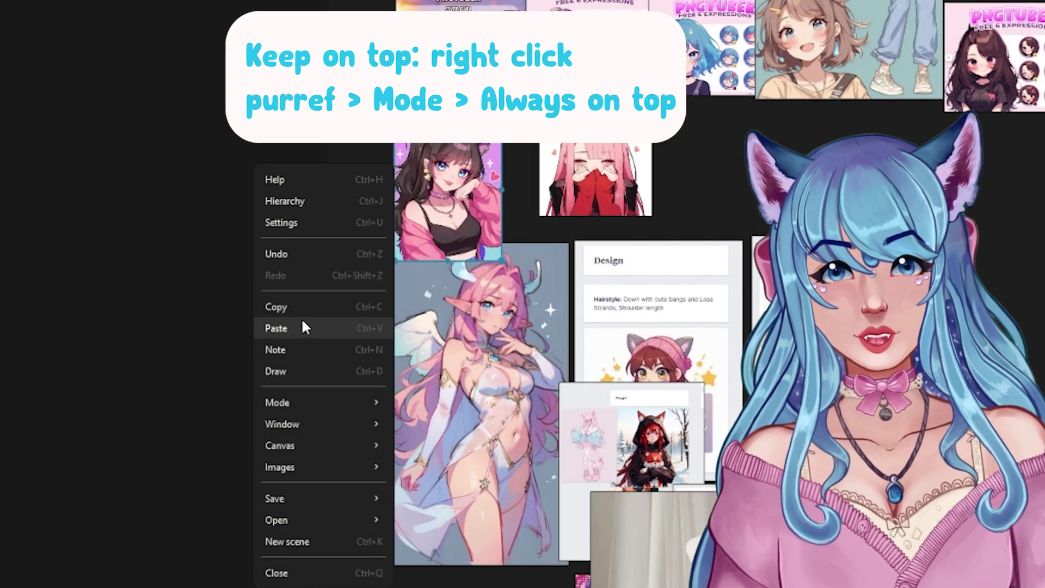
mouse_move(295, 407)
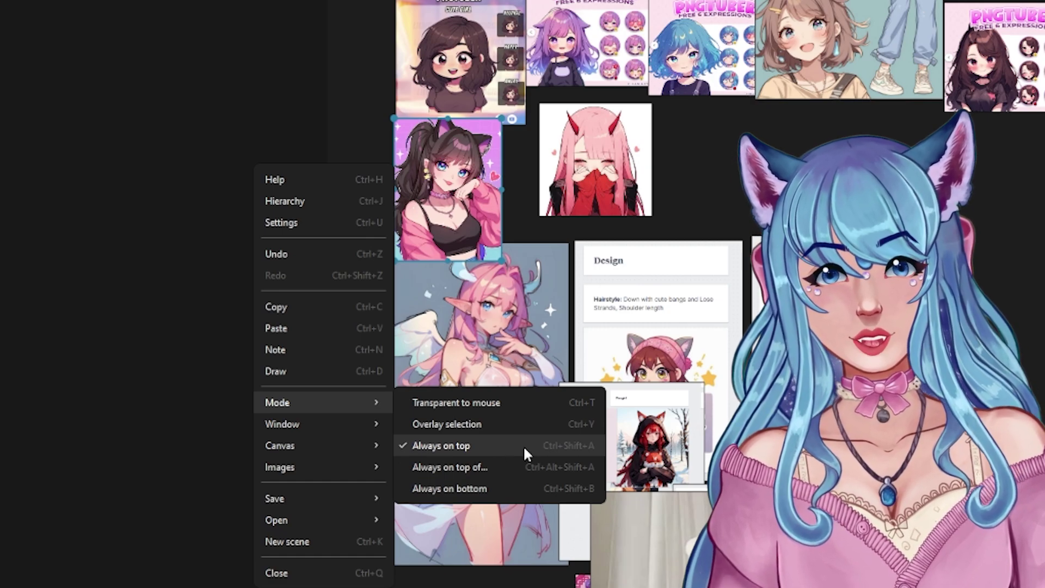
mouse_move(279, 445)
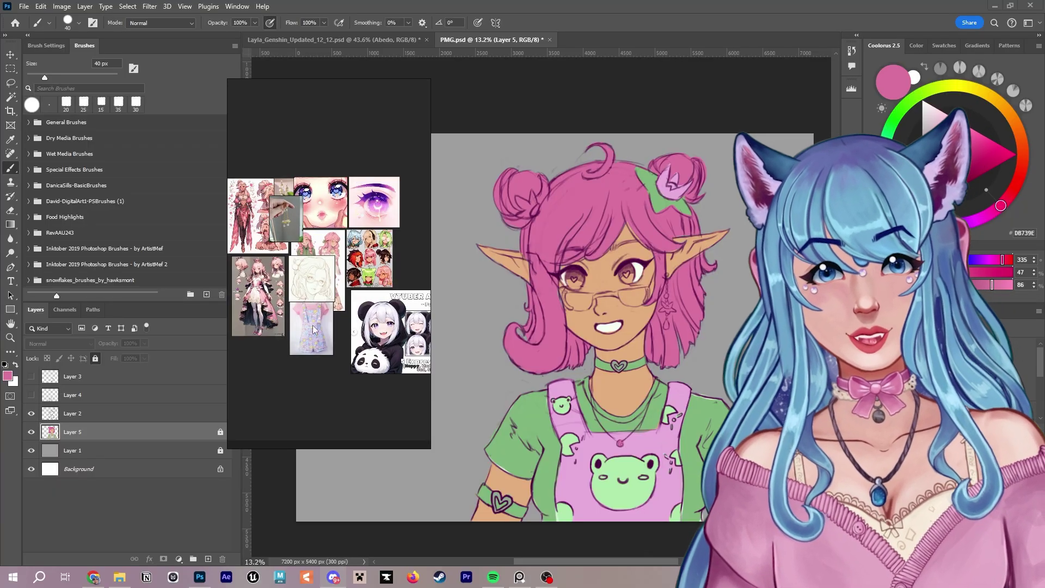
- Examine the pastel overalls outfit and other references up close on the board floating over the Photoshop character drawing
left_click(313, 329)
scroll(310, 331, "up", 5)
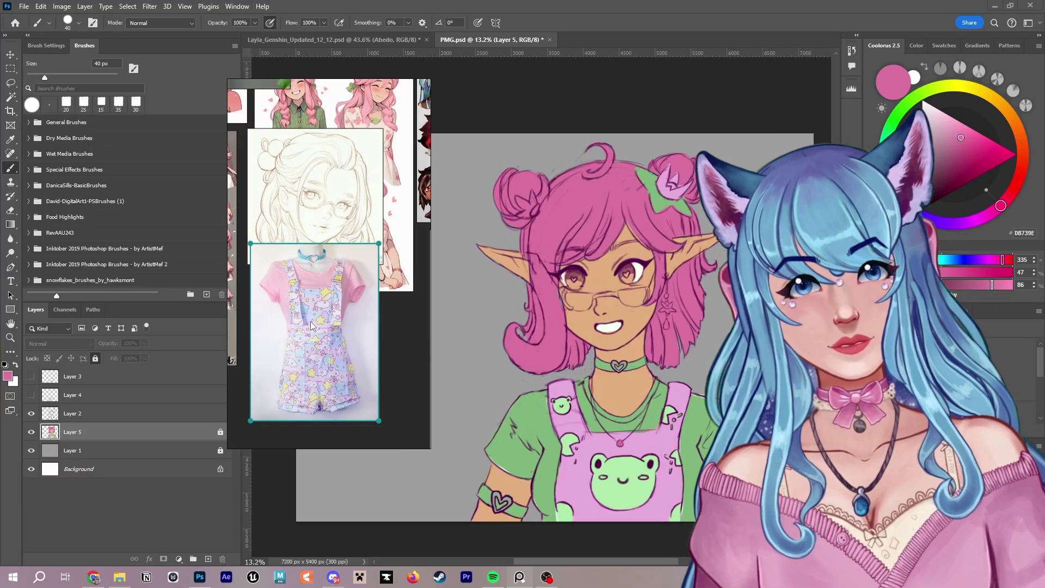
scroll(370, 340, "down", 5)
left_click(363, 256)
scroll(361, 271, "up", 6)
scroll(329, 337, "down", 6)
scroll(329, 294, "up", 6)
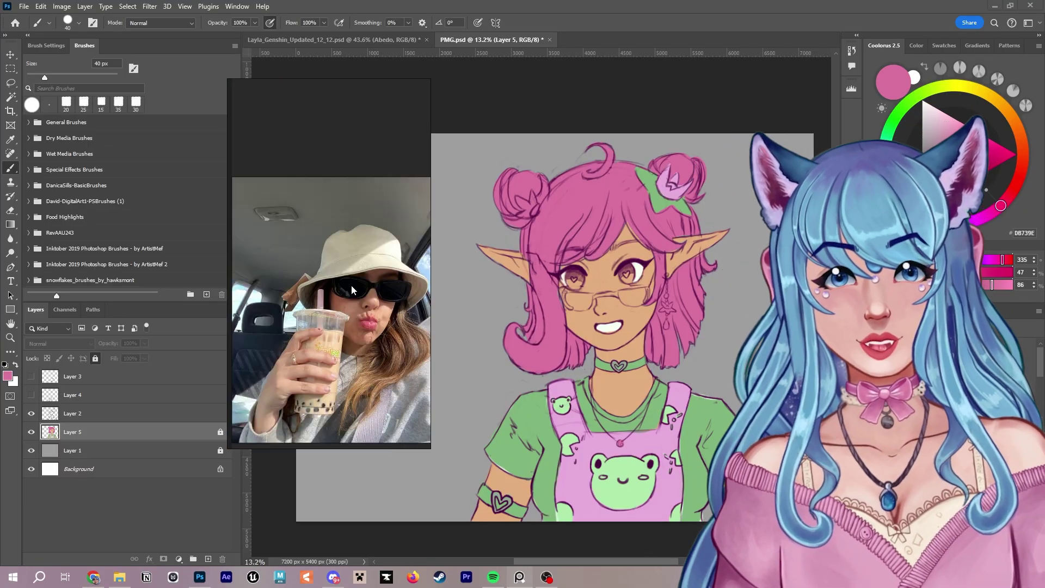
- Compare the boba drink photo, the pink-haired outfit sheet and the nine-character portrait sheet with the character drawing
left_click(31, 376)
left_click(31, 376)
left_click(31, 376)
left_click(31, 376)
scroll(338, 328, "down", 3)
scroll(339, 328, "down", 6)
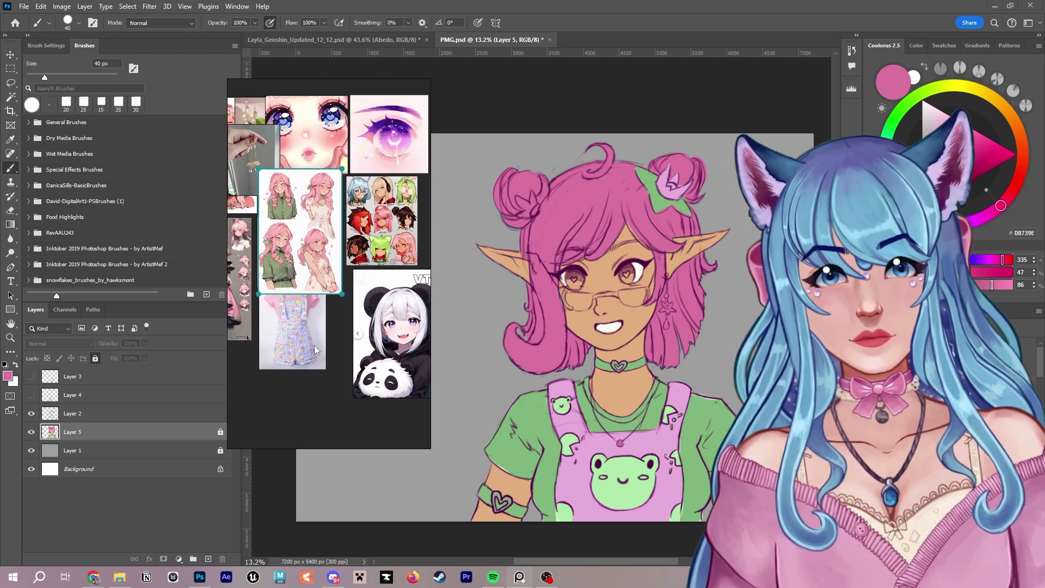
scroll(339, 292, "up", 6)
scroll(308, 343, "down", 1)
left_click(320, 309)
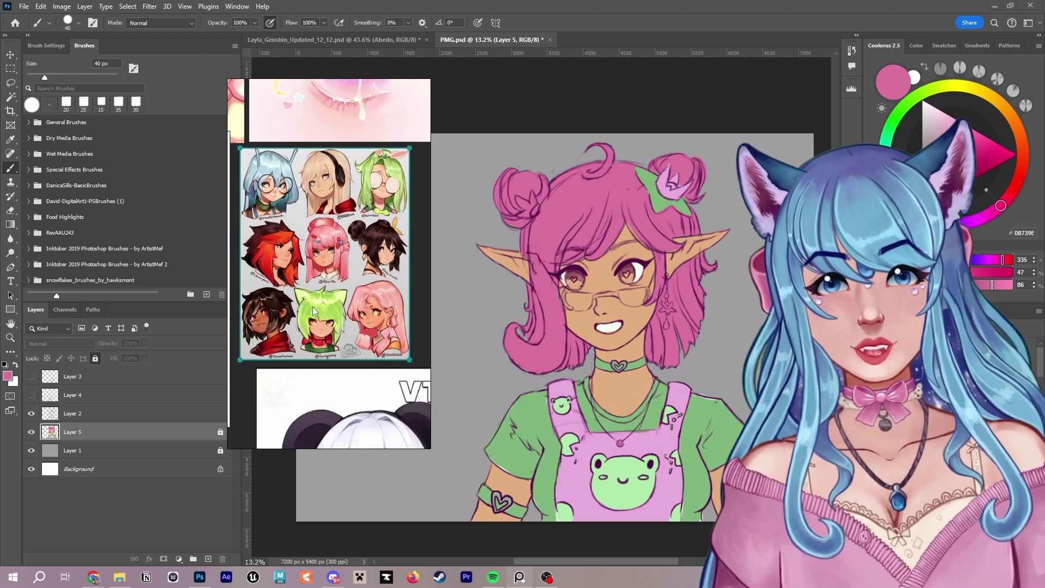
scroll(318, 309, "down", 3)
scroll(317, 305, "up", 2)
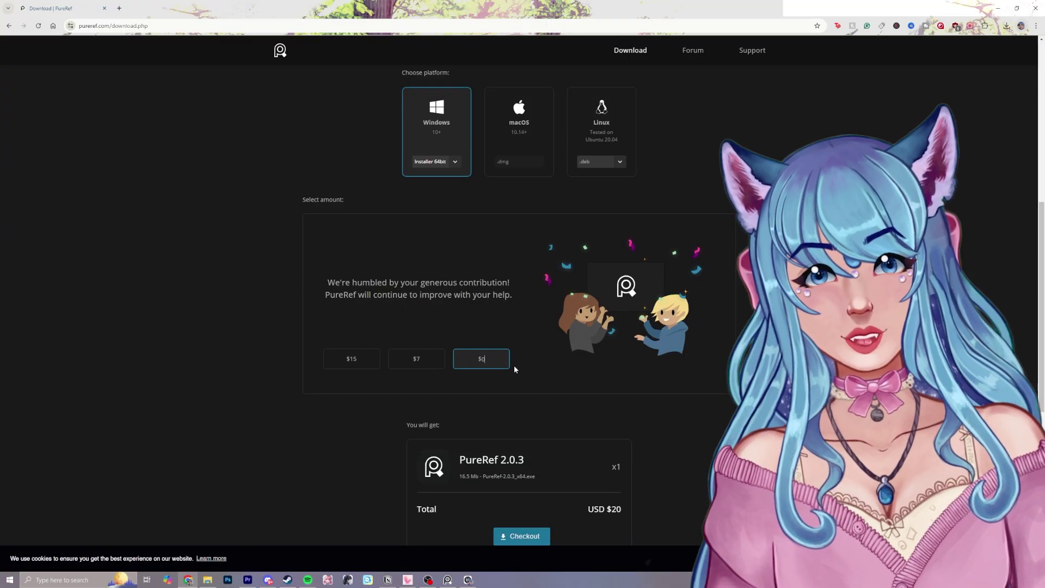
scroll(514, 363, "down", 3)
scroll(527, 413, "down", 2)
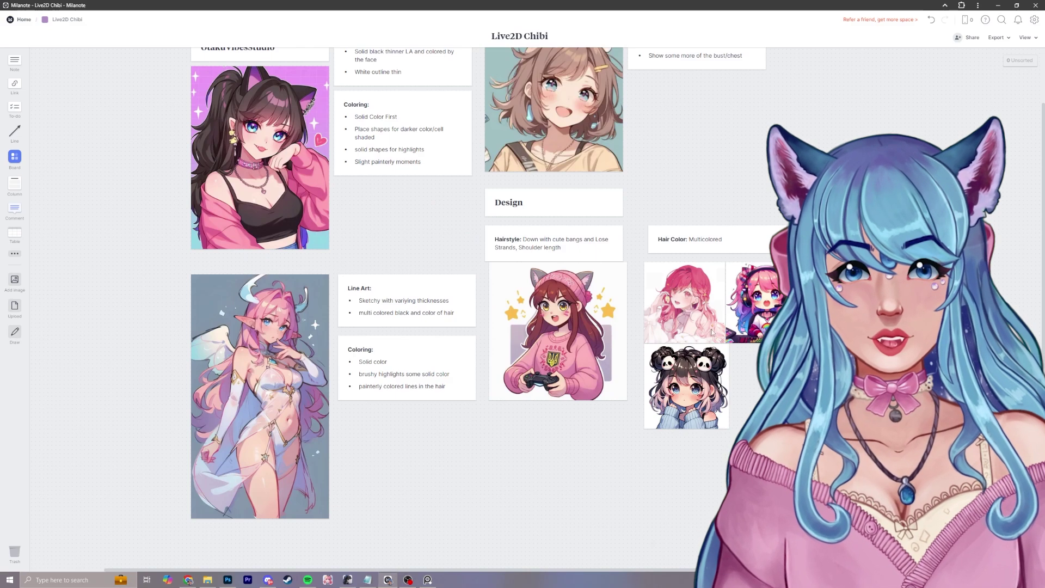
- Paste the copied multicolored-hair character into the Hair Color group of the Milanote Live2D Chibi board, beside the panda-bun girl
key("ctrl+v")
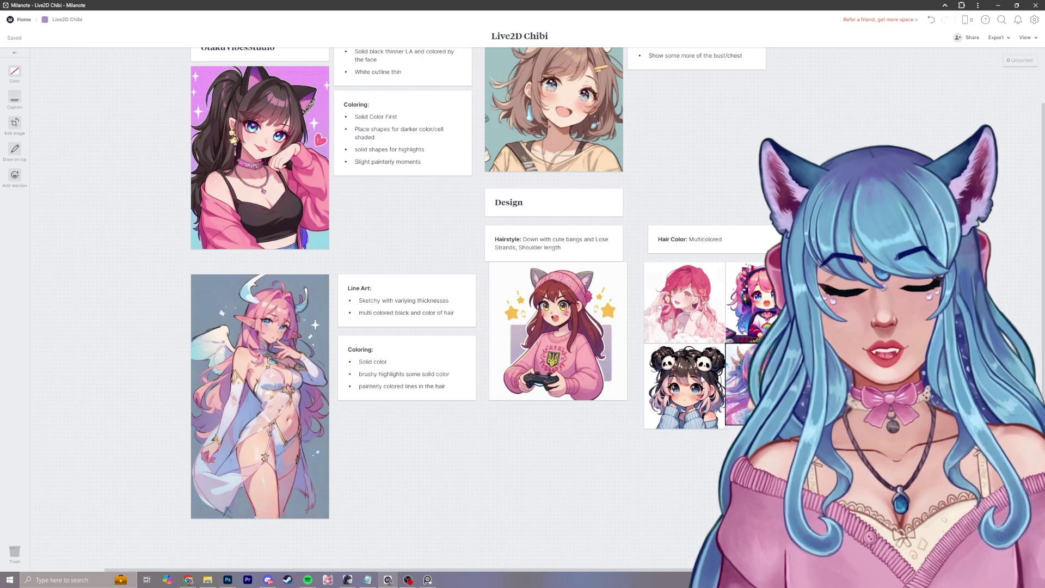
left_click_drag(572, 344, 569, 348)
left_click(604, 432)
key("alt+Tab")
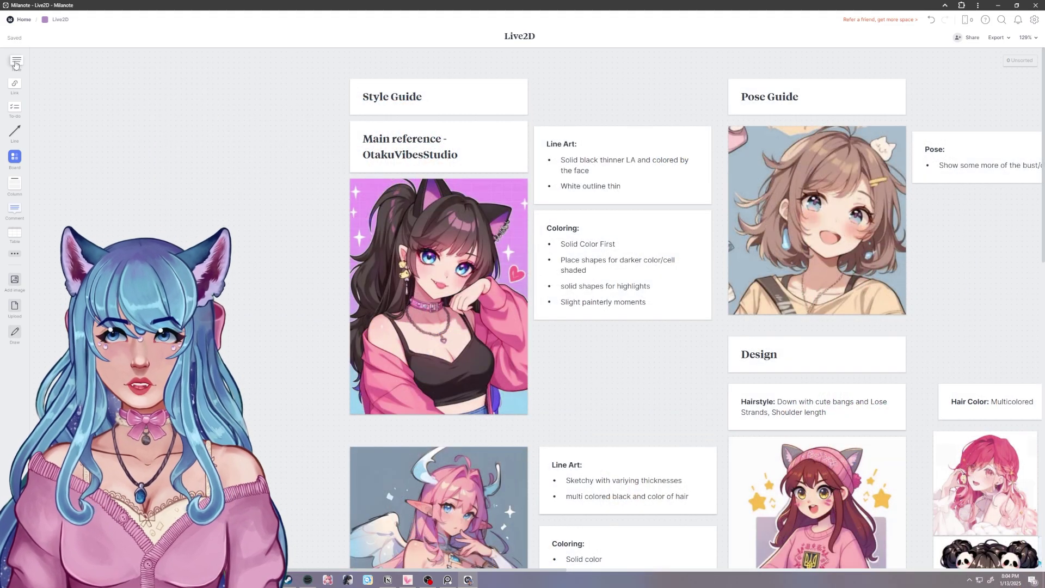
- Add a test note reading "fgfdgfdg" in the empty area beside the Style Guide, and delete it
left_click_drag(15, 63, 75, 112)
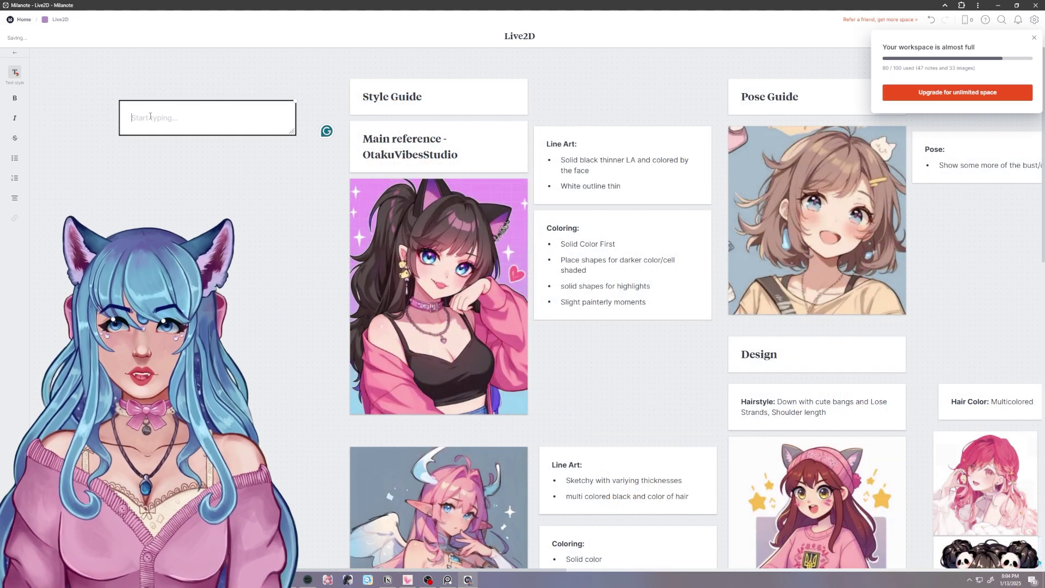
type("fgfdgfdg")
left_click_drag(138, 67, 207, 163)
key("Delete")
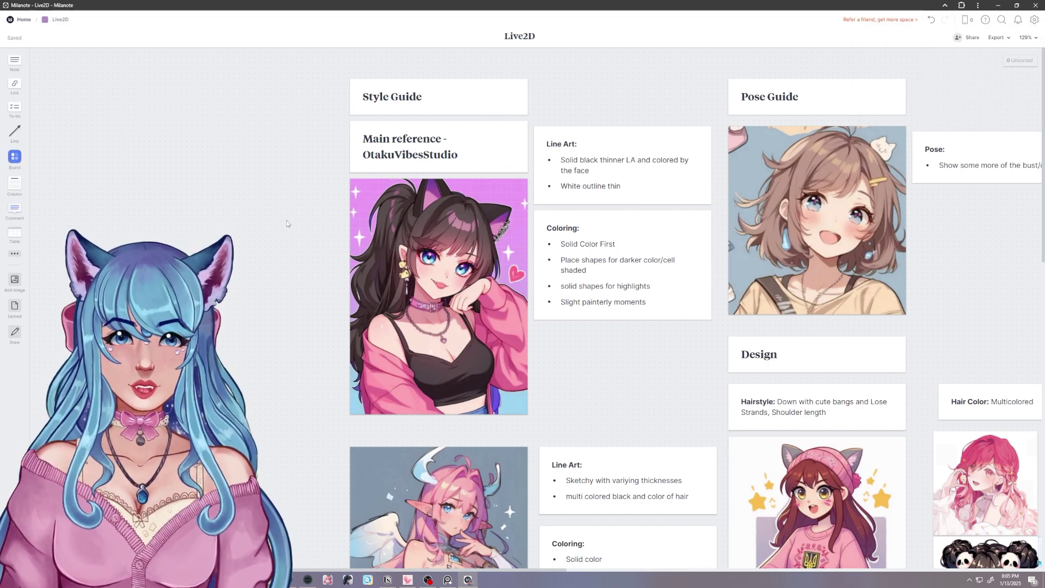
scroll(286, 220, "down", 5)
scroll(364, 206, "up", 8)
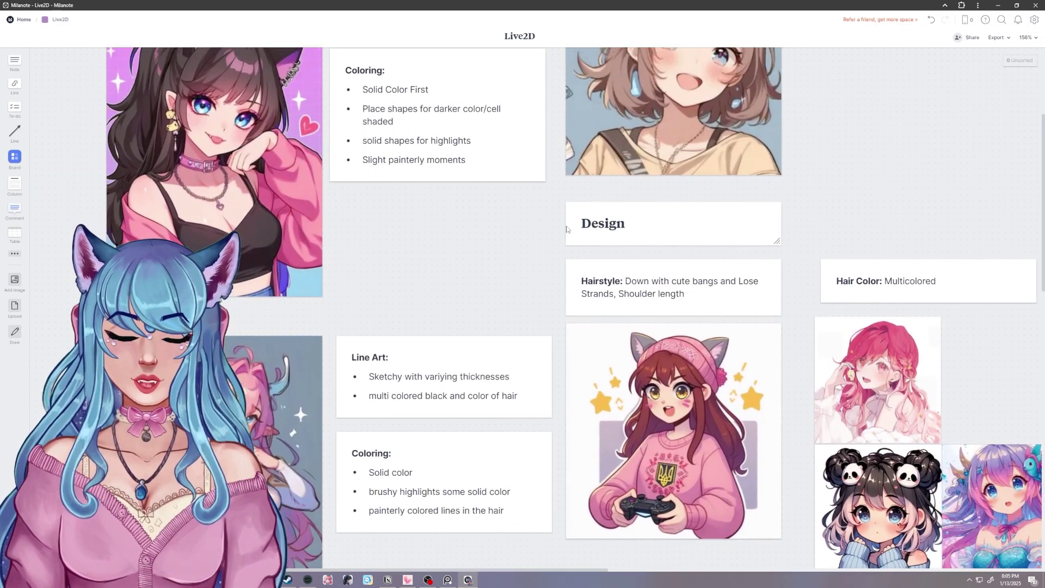
scroll(566, 225, "up", 5)
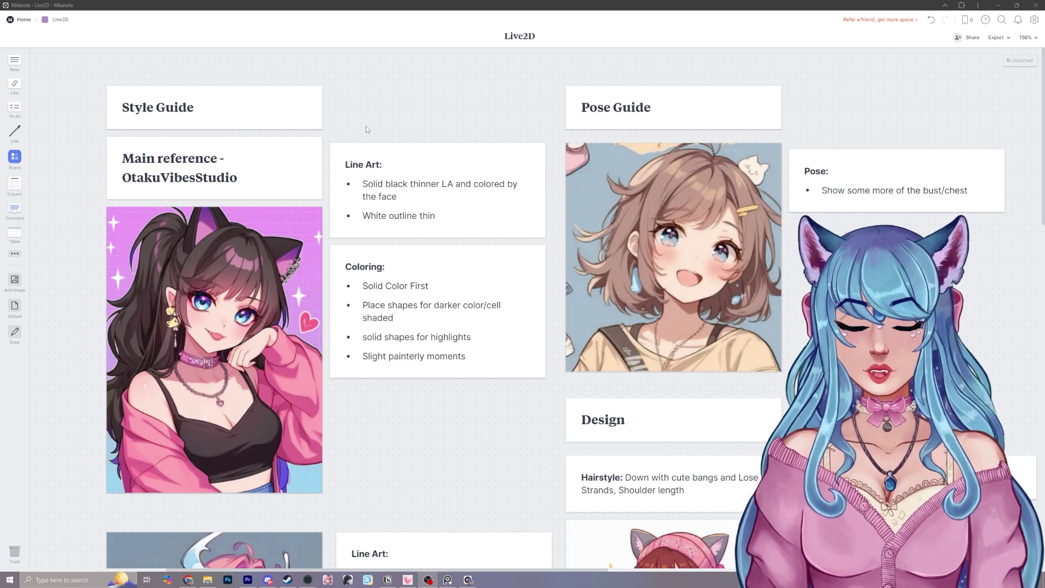
- Examine the Style Guide's main reference and the pink-haired second reference together with their line art and coloring notes
scroll(296, 176, "down", 1)
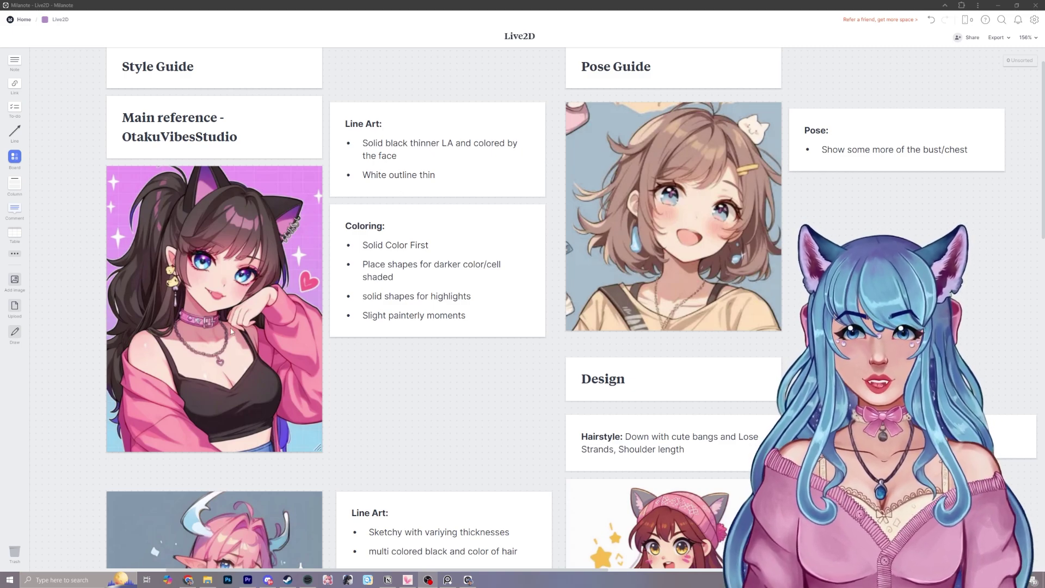
scroll(405, 265, "down", 1)
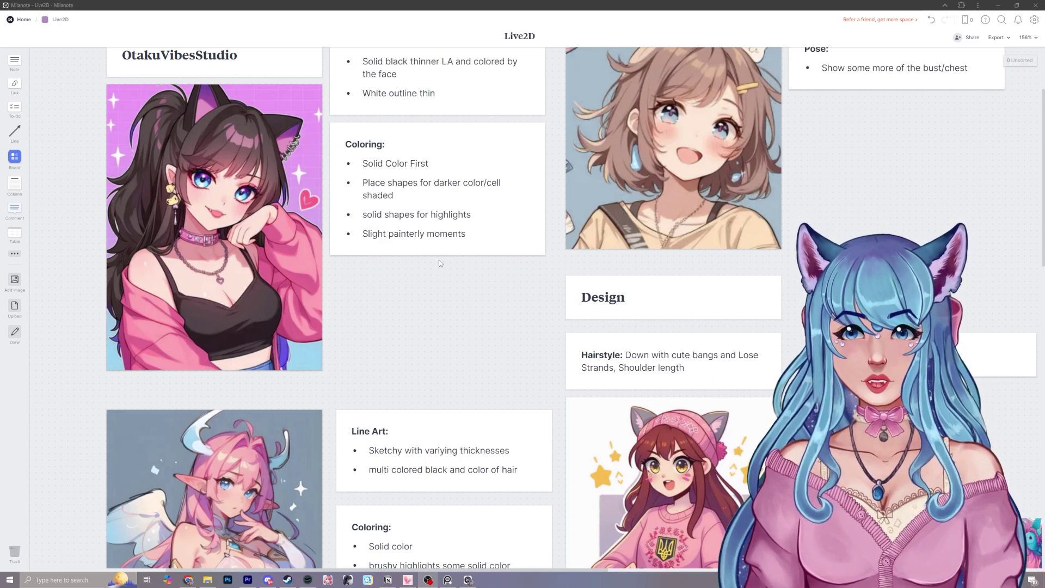
scroll(149, 232, "up", 1)
scroll(153, 234, "up", 6)
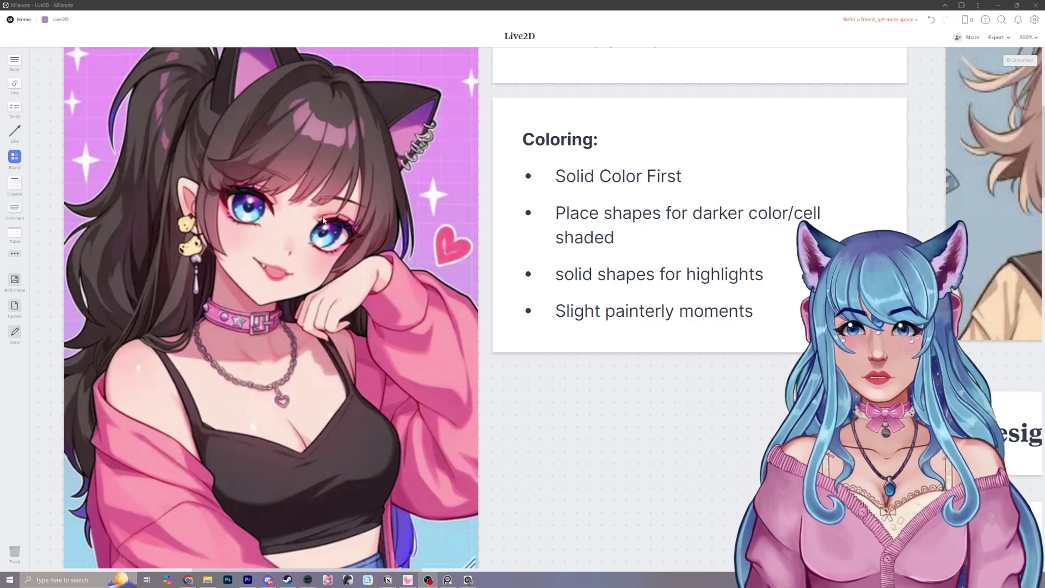
scroll(323, 220, "down", 8)
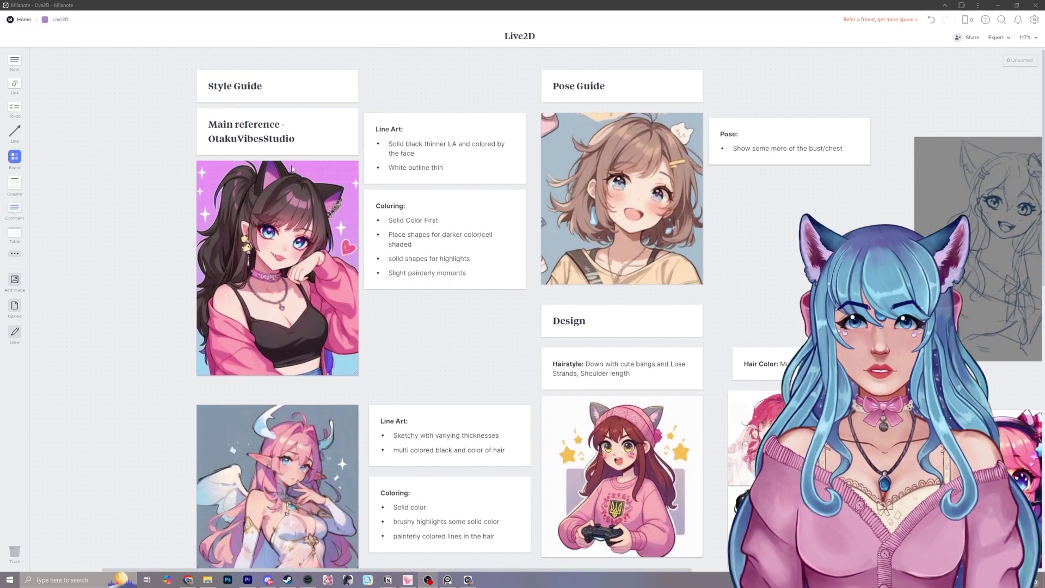
scroll(342, 261, "down", 1)
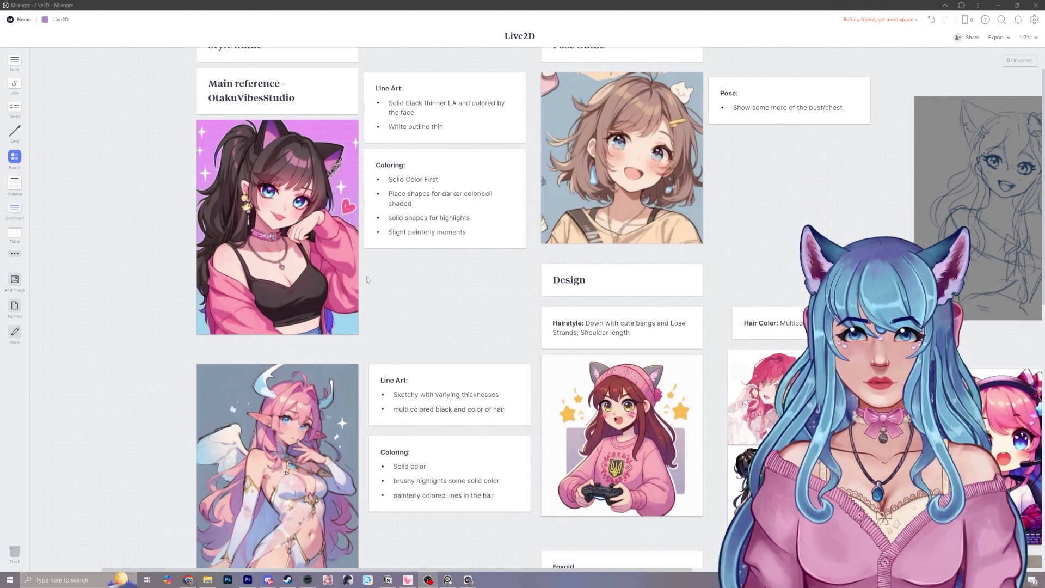
scroll(310, 265, "up", 1)
scroll(309, 265, "down", 4)
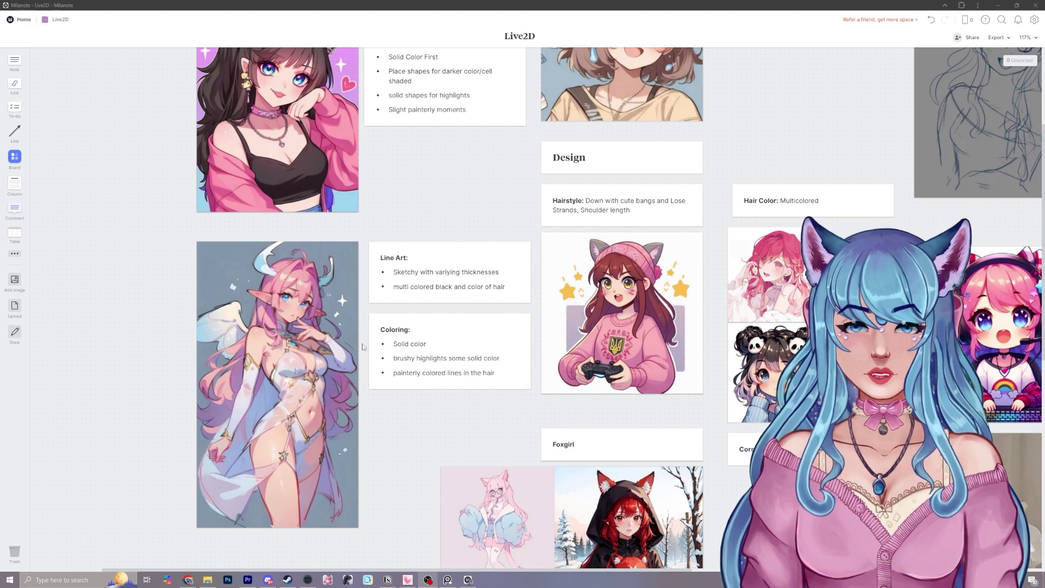
scroll(597, 334, "down", 2)
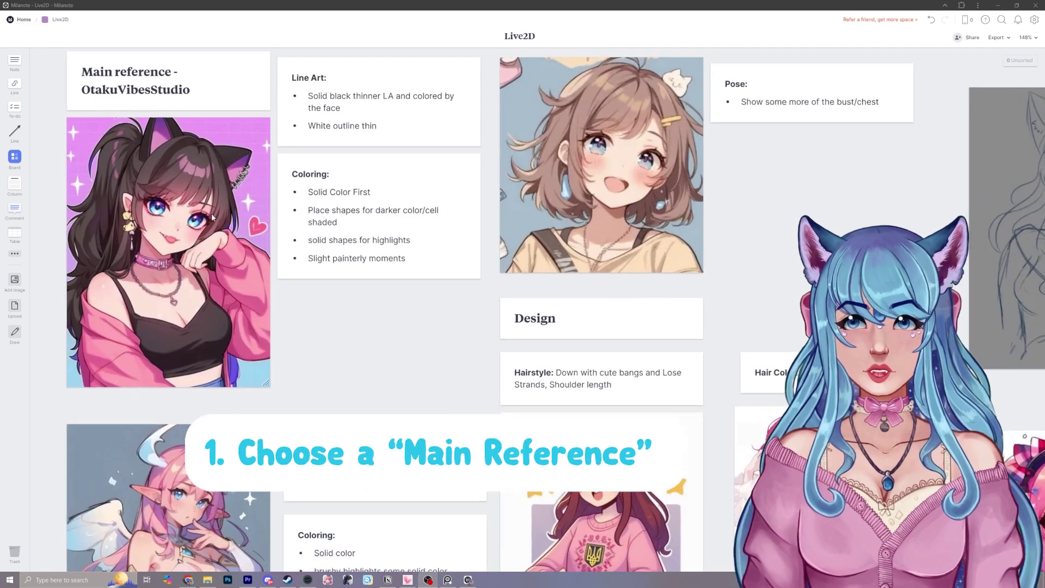
- Examine the Pose Guide's brown-haired girl image and its pose note about showing more of the bust and chest
scroll(184, 194, "down", 3)
scroll(580, 208, "up", 5, "ctrl")
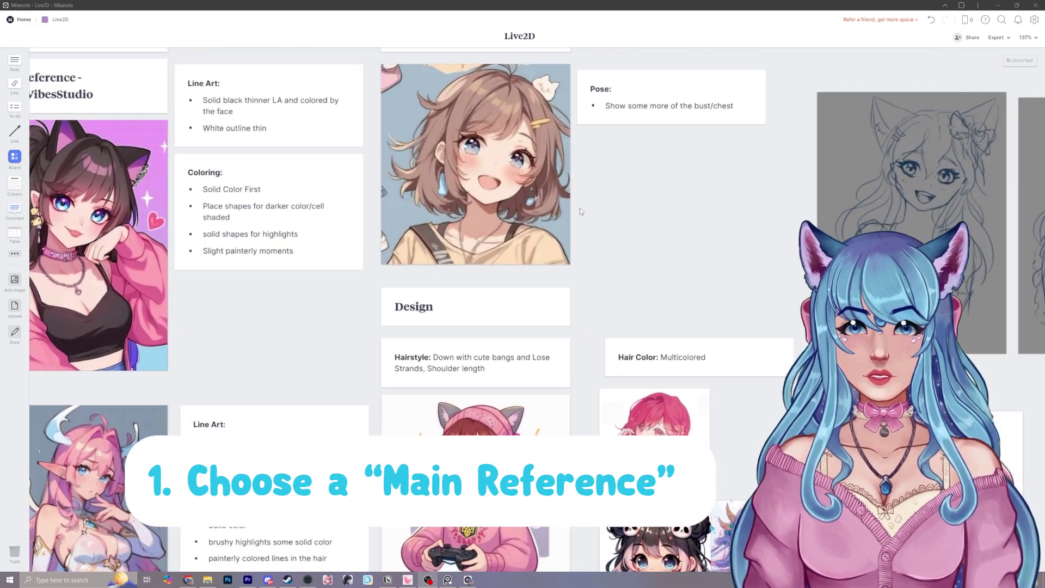
scroll(622, 240, "up", 1)
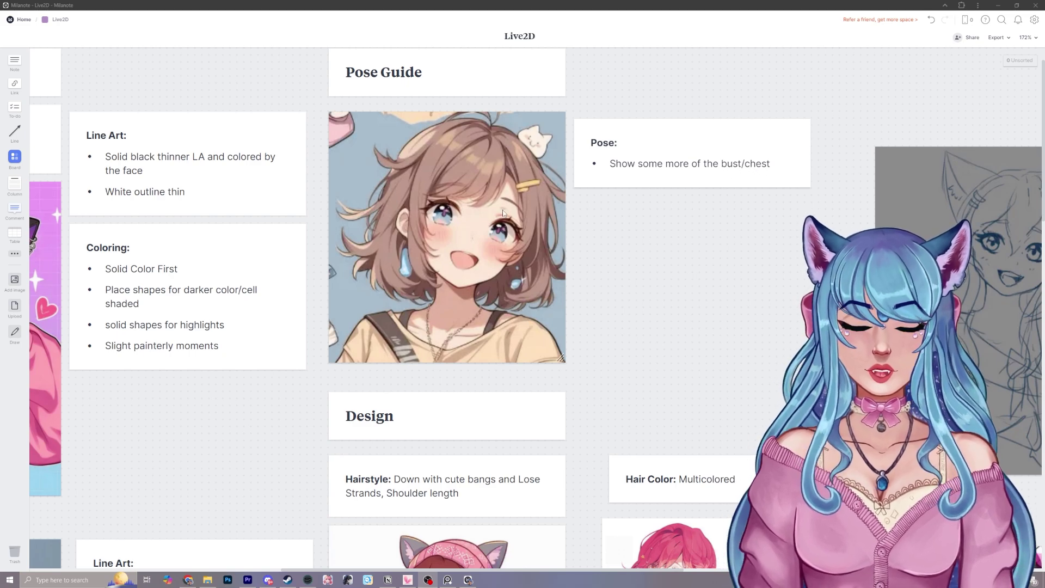
scroll(506, 211, "down", 1)
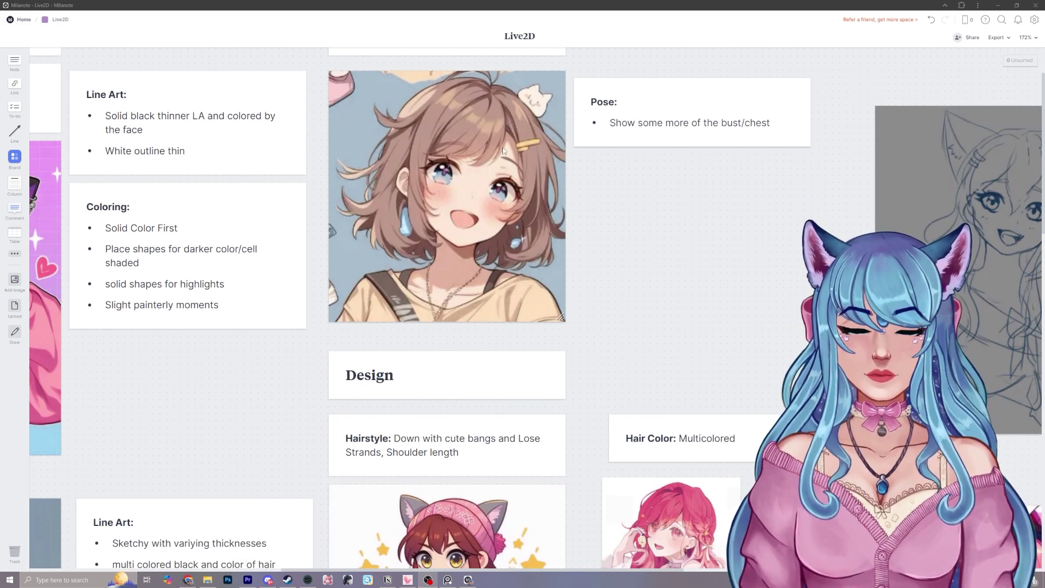
scroll(489, 262, "down", 2)
scroll(468, 272, "up", 2)
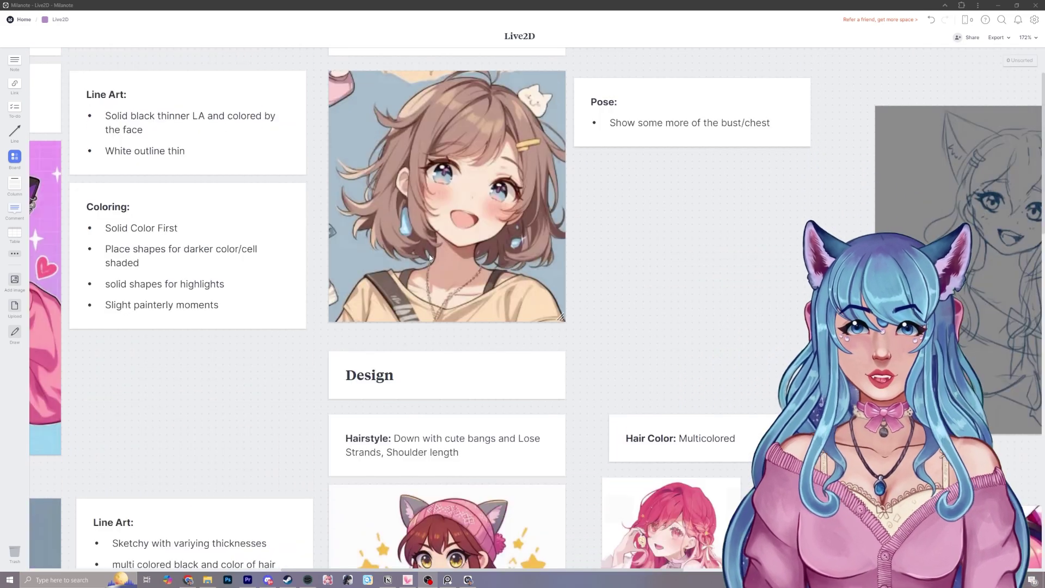
- Review the Design section's hairstyle, hair color, Foxgirl and corset references
scroll(451, 278, "down", 2)
scroll(436, 315, "down", 2)
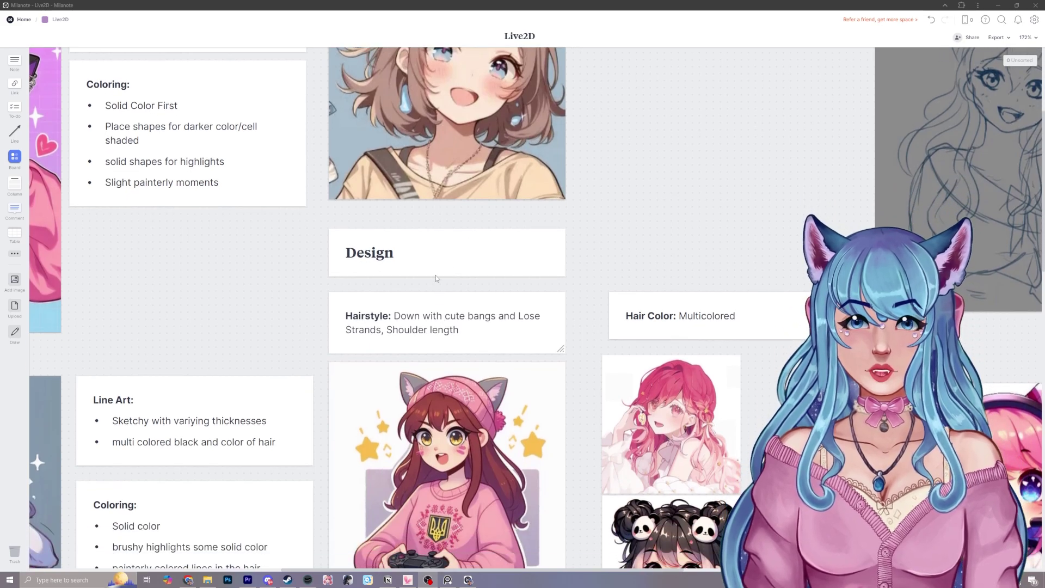
scroll(440, 293, "down", 2)
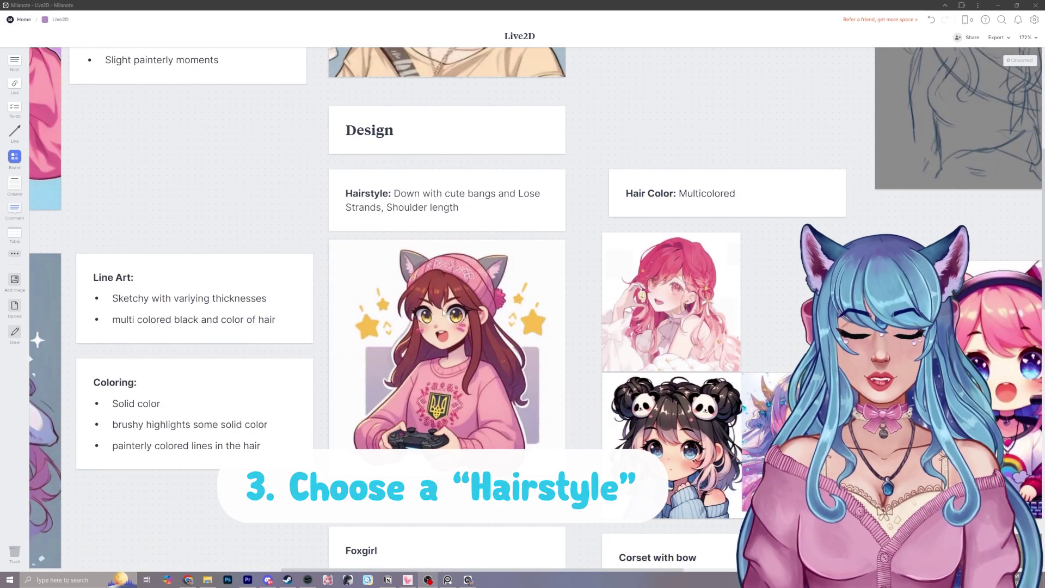
scroll(460, 328, "down", 1)
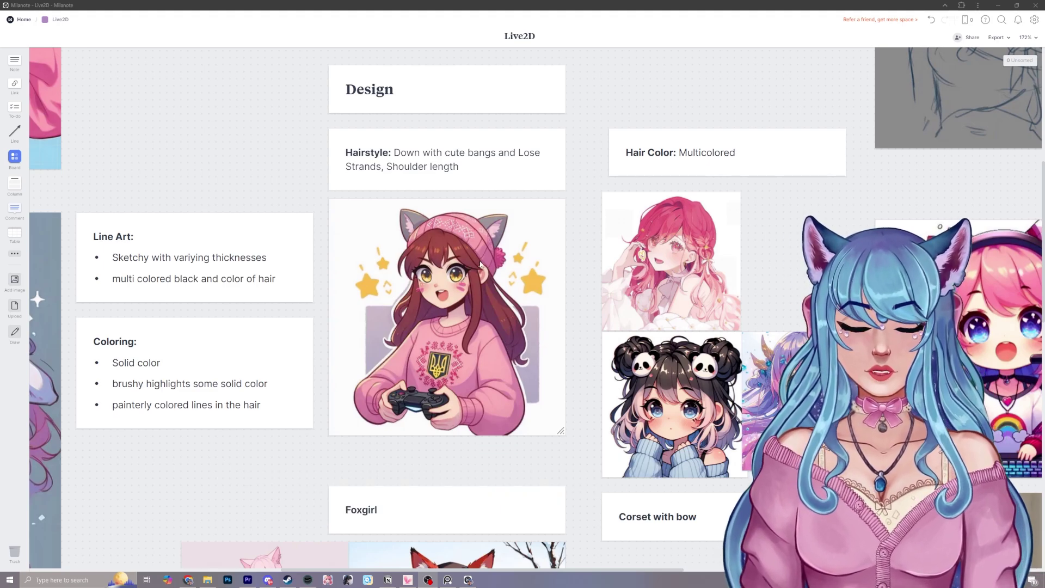
scroll(482, 394, "down", 8)
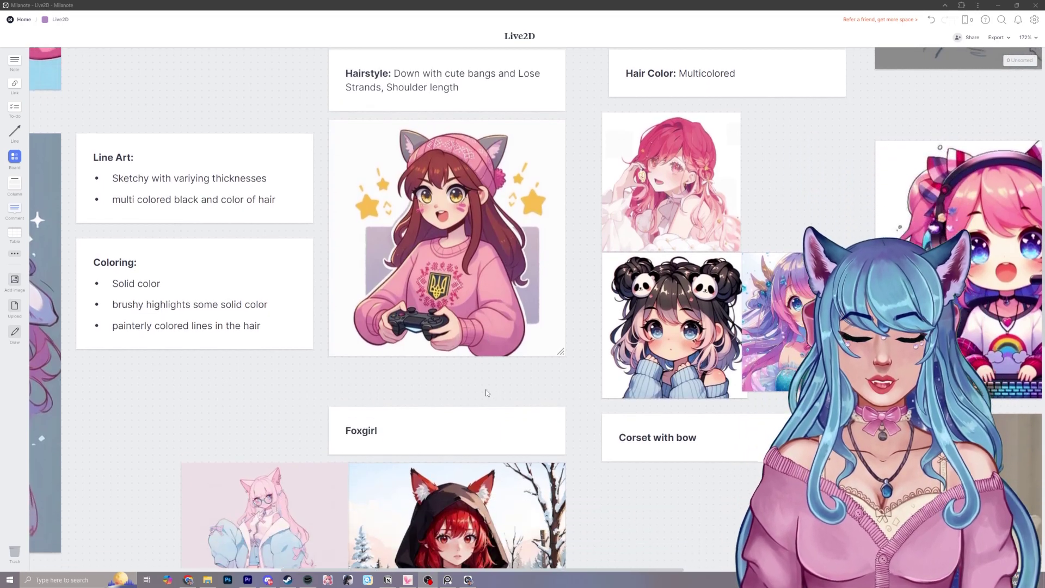
scroll(496, 379, "down", 3)
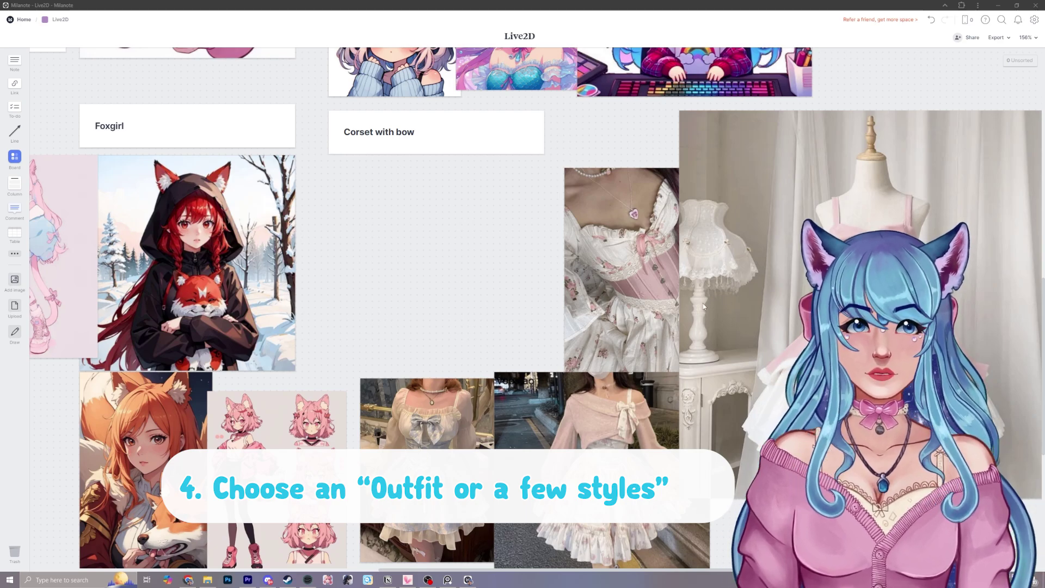
- Rearrange the Corset with bow photos, moving the blue dress up under the heading and the floral-skirt and mannequin dress photos closer to it
scroll(645, 323, "up", 1)
scroll(645, 324, "down", 1)
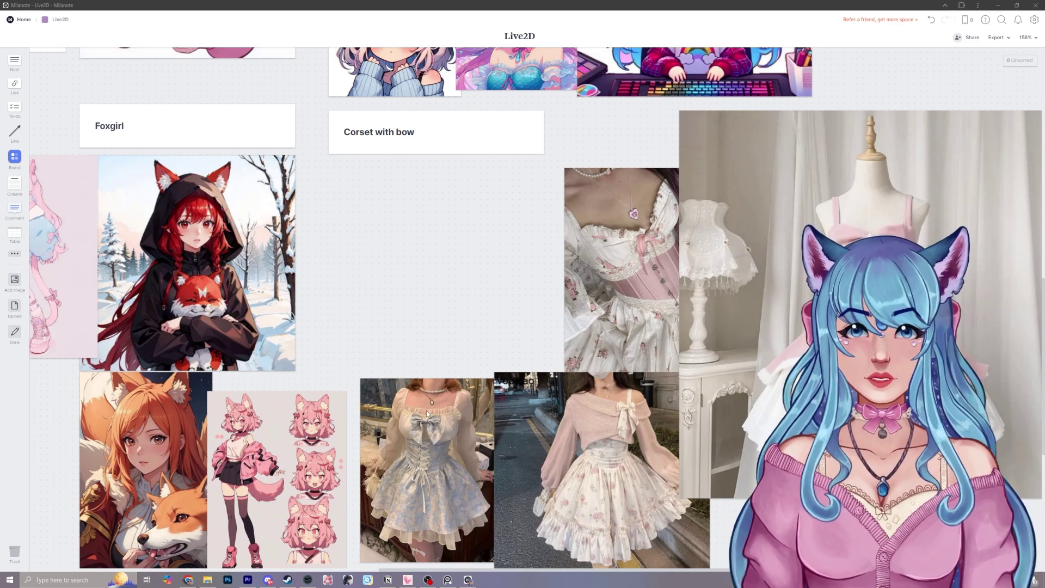
left_click_drag(426, 410, 424, 307)
left_click_drag(624, 467, 516, 378)
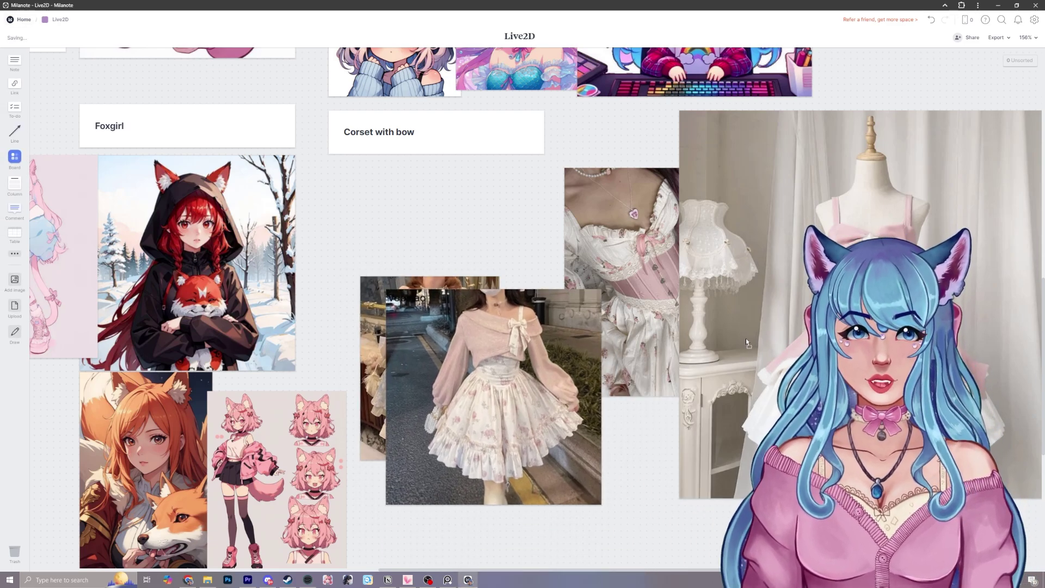
left_click_drag(745, 338, 701, 376)
left_click_drag(579, 396, 637, 471)
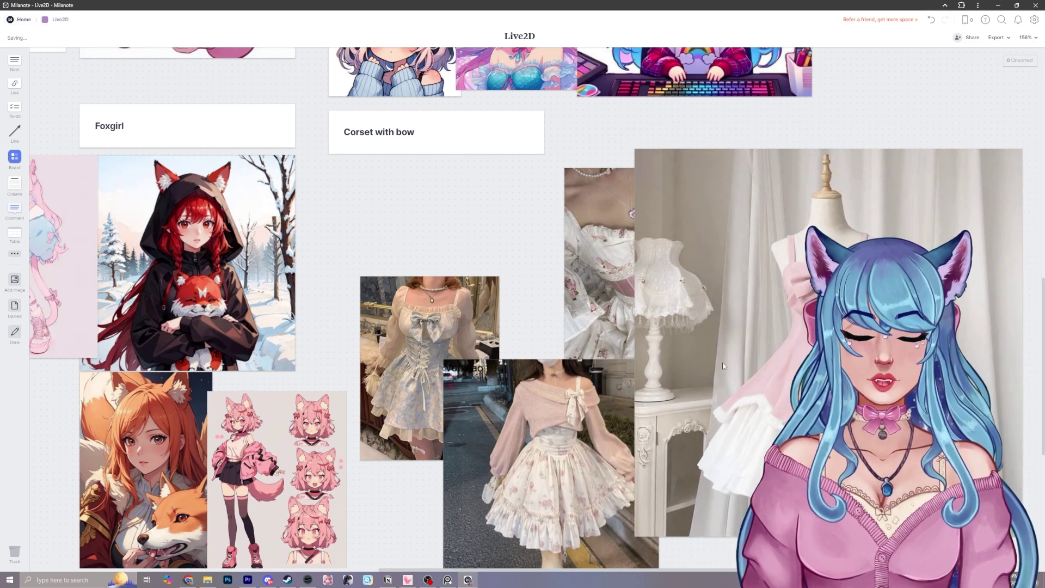
- Compare the three character outfit sketches with the collected references, then return to the Style Guide and Pose Guide groups
scroll(741, 348, "up", 7)
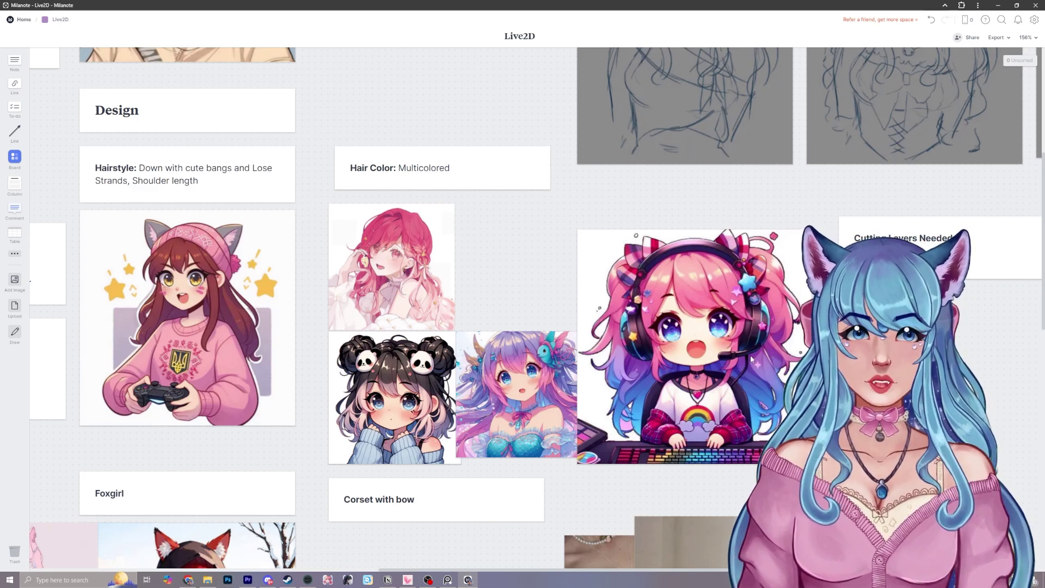
scroll(594, 355, "up", 5)
mouse_move(380, 571)
left_mouse_down()
mouse_move(578, 569)
mouse_move(555, 567)
left_mouse_up()
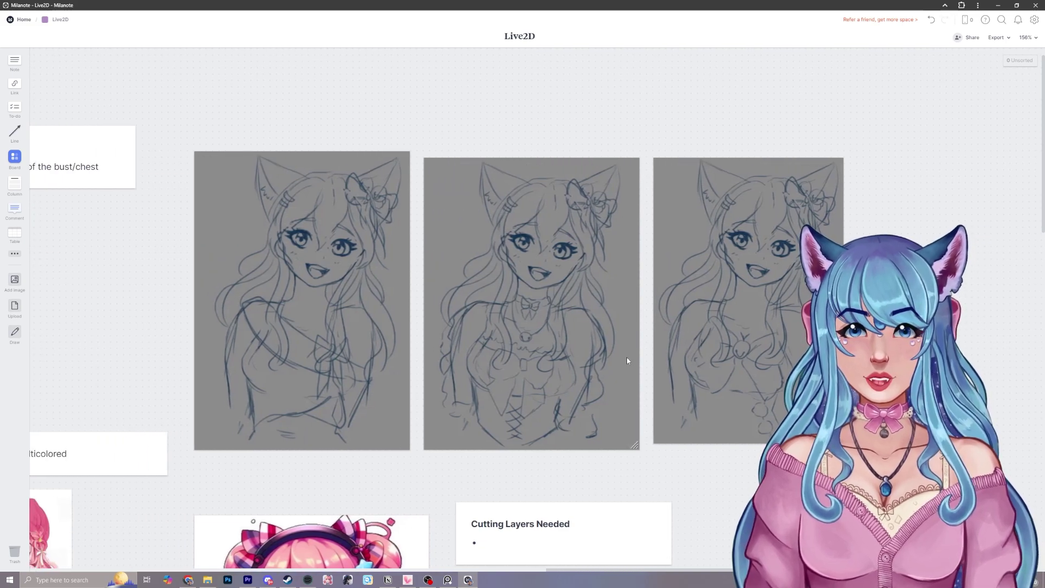
scroll(602, 355, "down", 1)
key("ctrl+v")
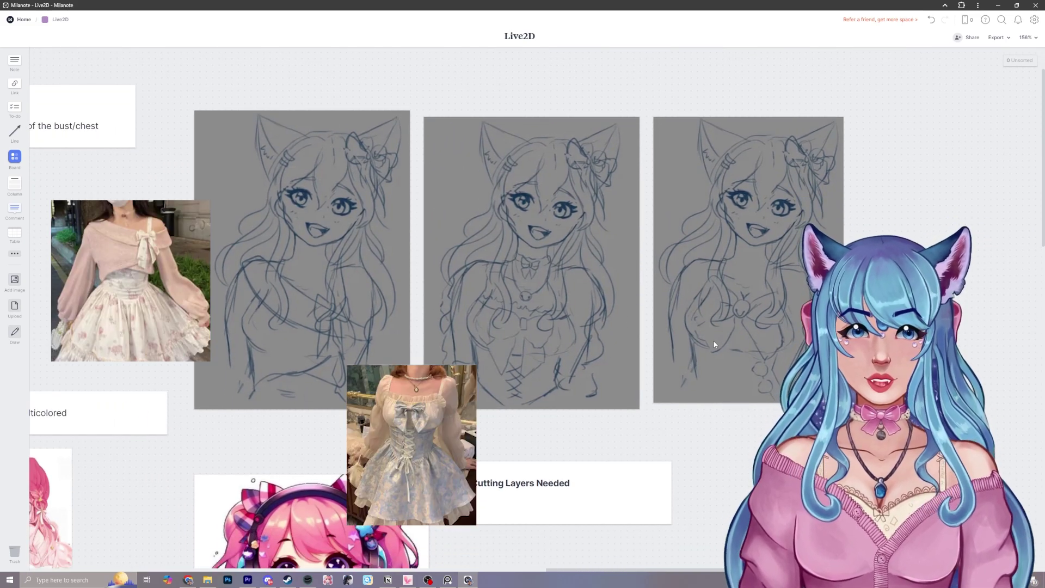
key("ctrl+v")
scroll(704, 298, "down", 5)
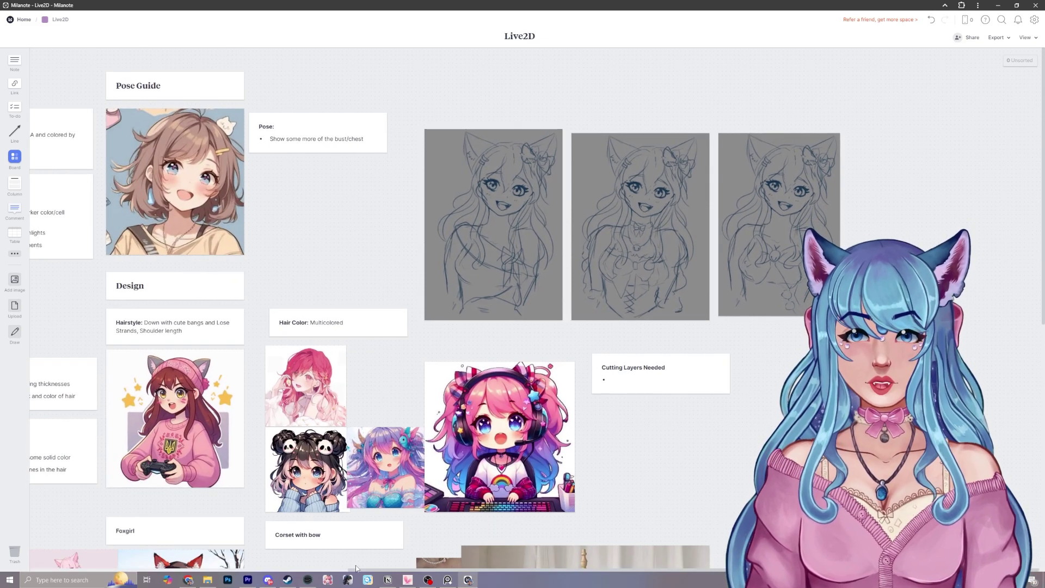
scroll(195, 547, "left", 4)
scroll(194, 546, "left", 1)
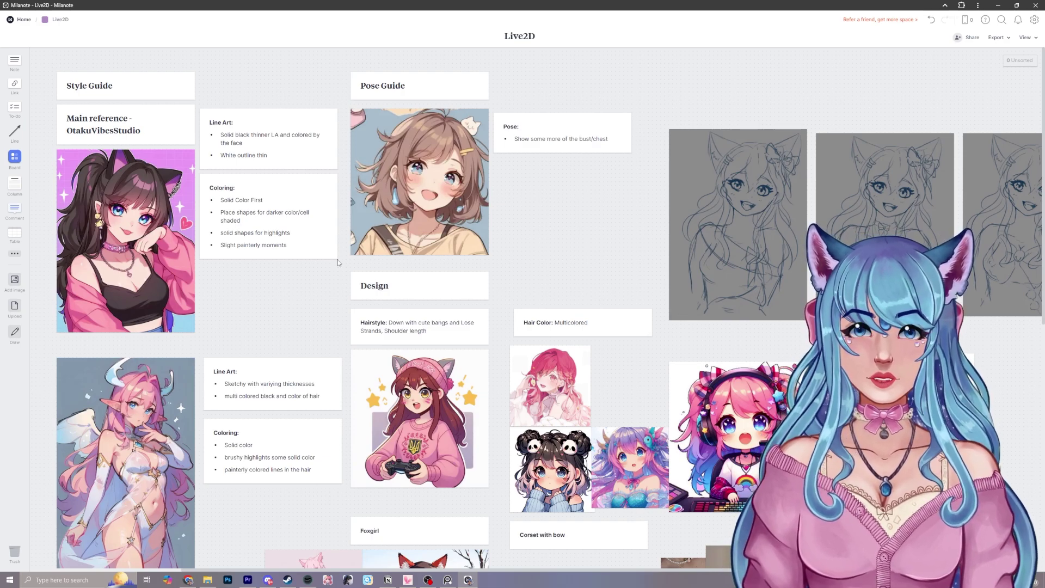
- Nudge the main style reference slightly left, and the pose and hairstyle reference images slightly right
left_click_drag(143, 220, 139, 220)
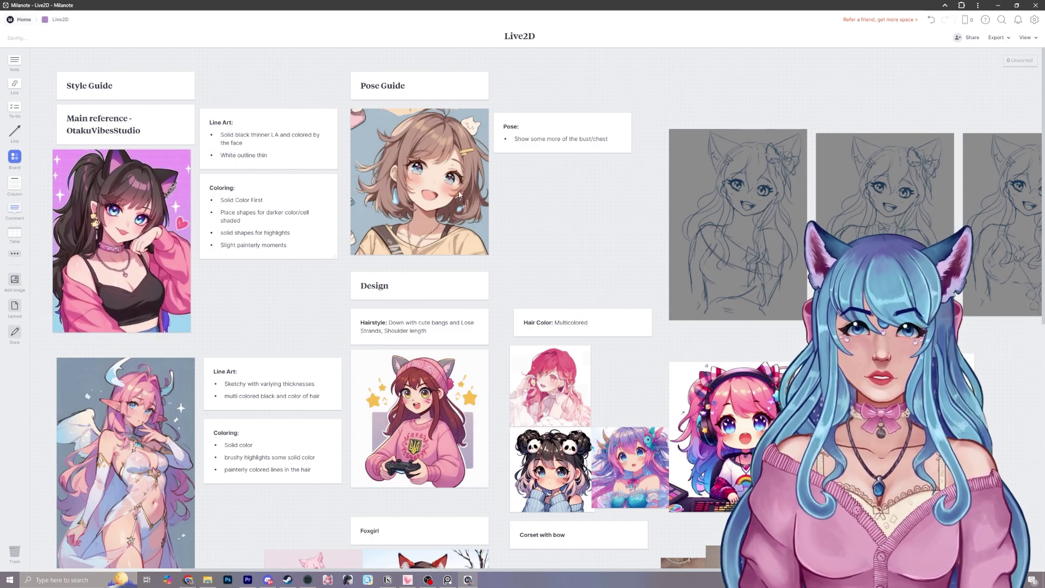
left_click_drag(450, 186, 455, 183)
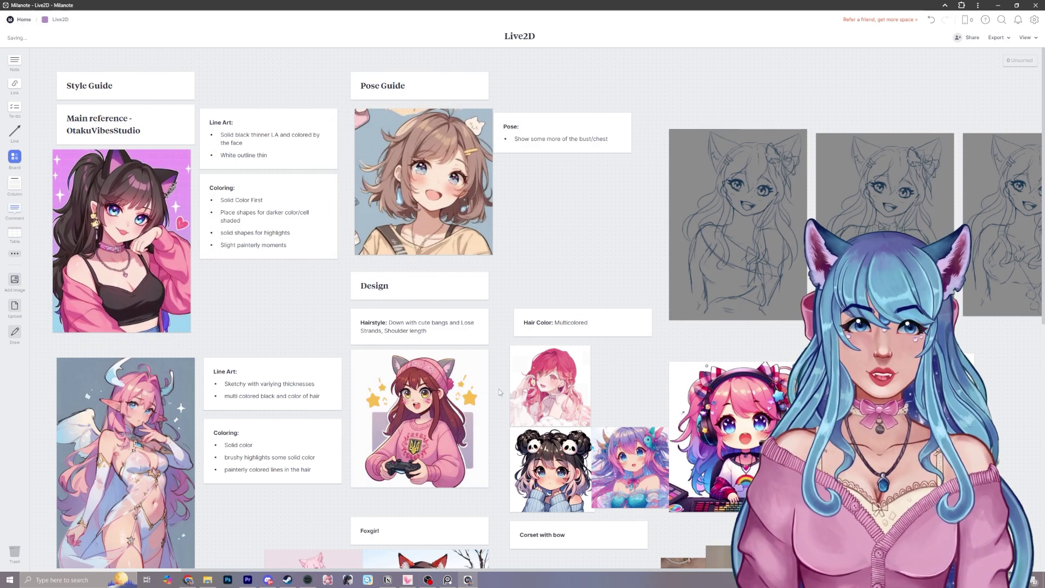
left_click_drag(453, 414, 457, 414)
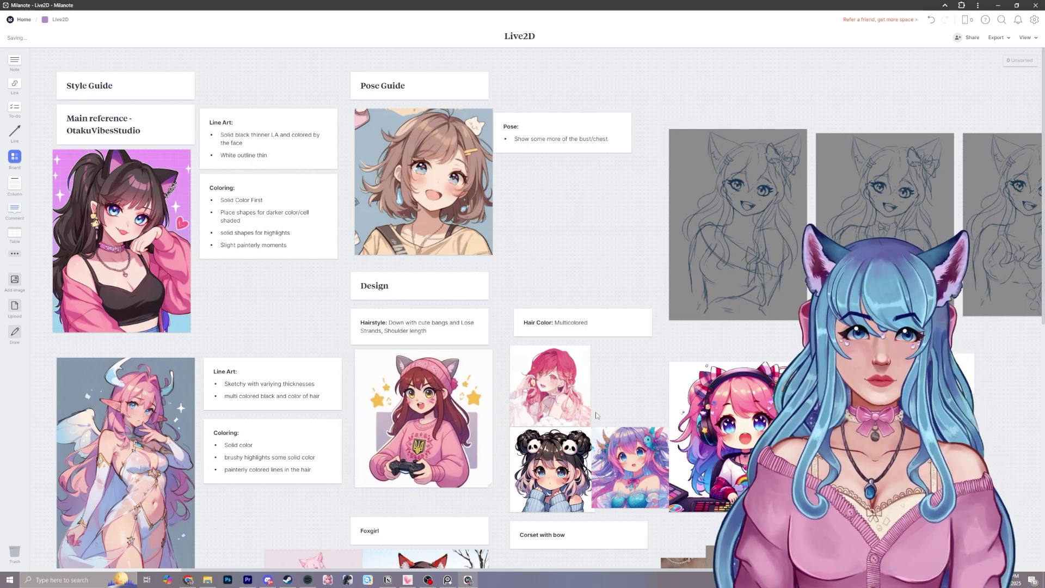
- Review the whole board from the design references back up to the three character sketches
scroll(776, 194, "down", 3)
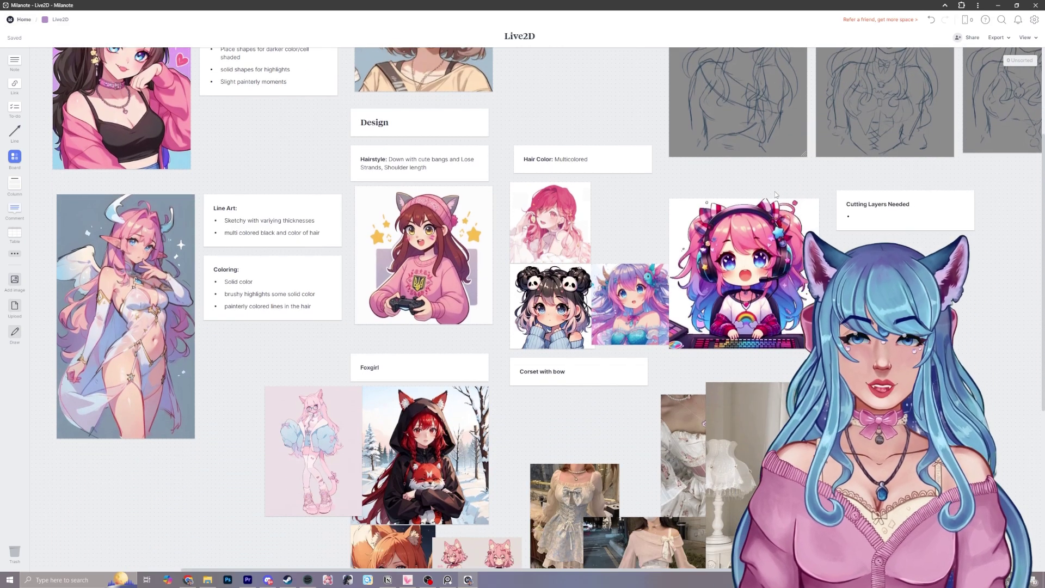
scroll(775, 194, "up", 3)
scroll(775, 194, "down", 2)
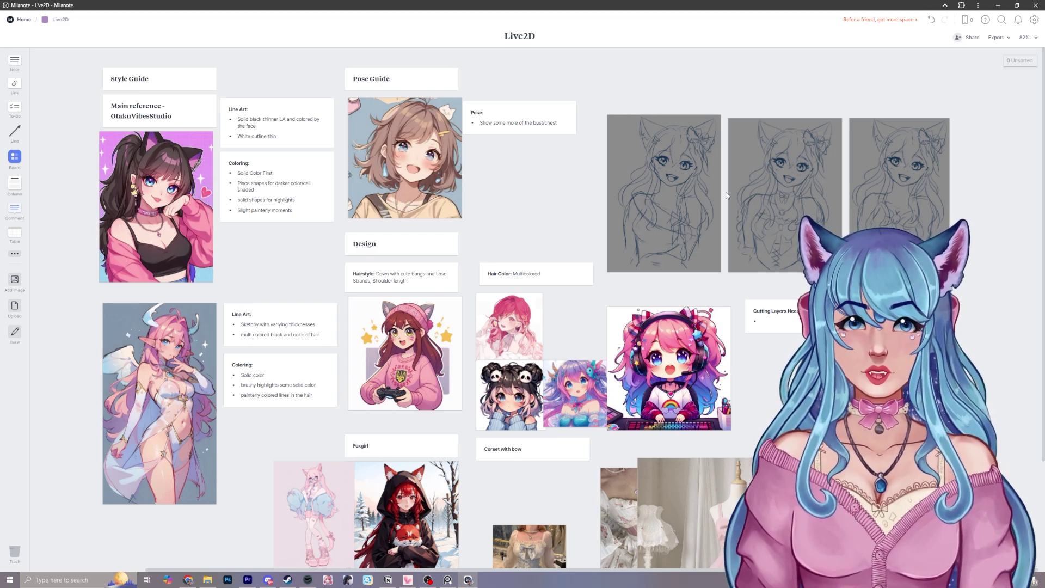
left_click_drag(725, 195, 891, 103)
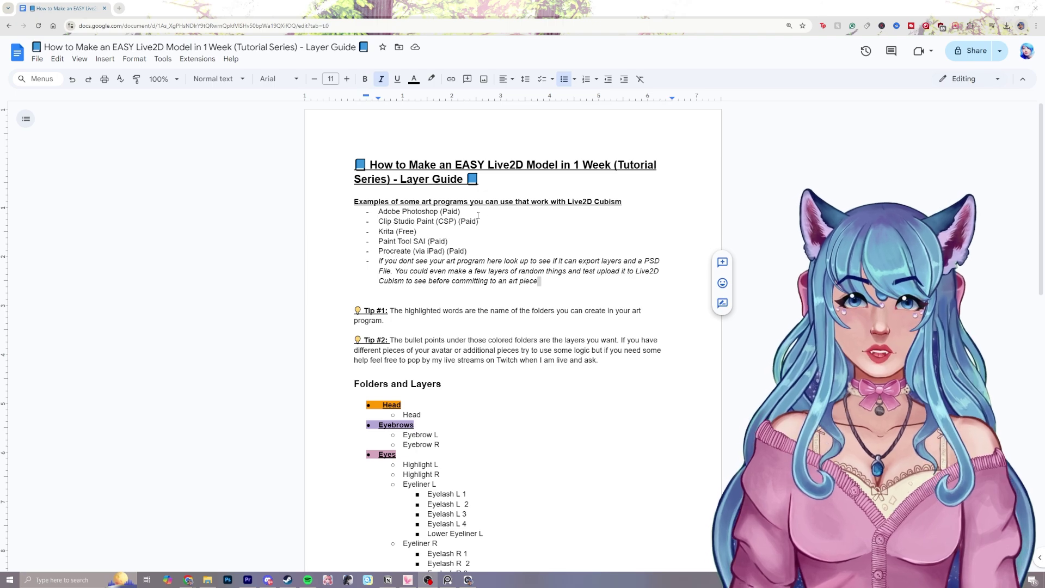
- In the Google Docs Layer Guide, highlight the compatible art programs in turn, from Adobe Photoshop down to Procreate, and clear the selection
left_click_drag(460, 212, 377, 212)
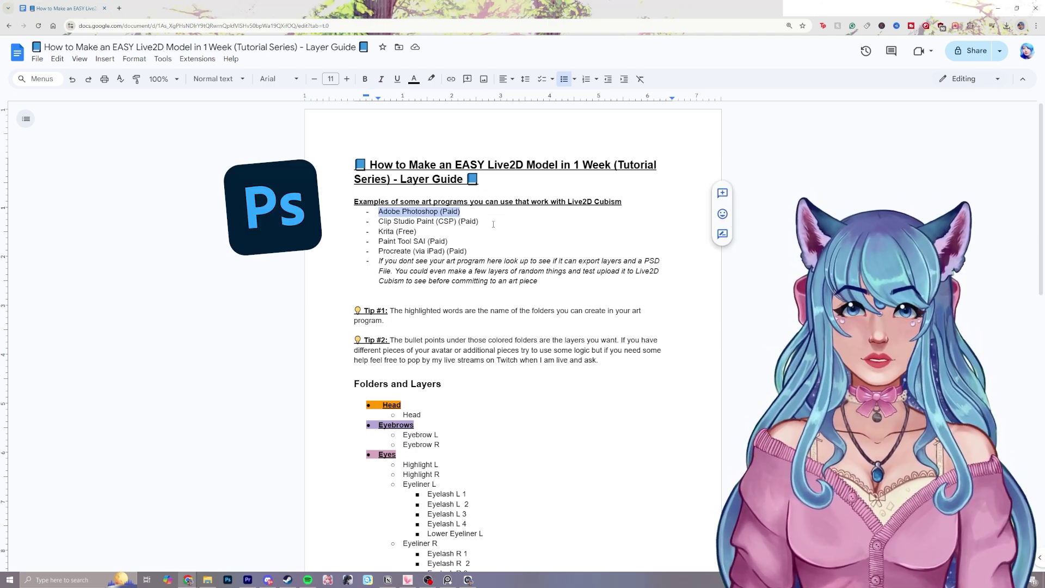
mouse_move(479, 221)
left_mouse_down()
mouse_move(387, 221)
mouse_move(378, 232)
left_mouse_up()
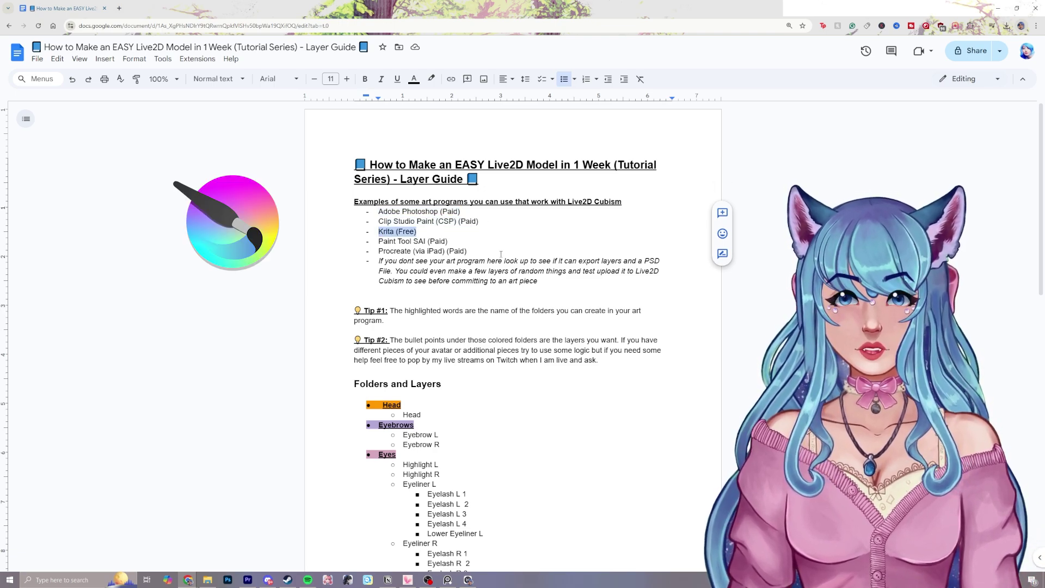
left_click_drag(447, 241, 378, 241)
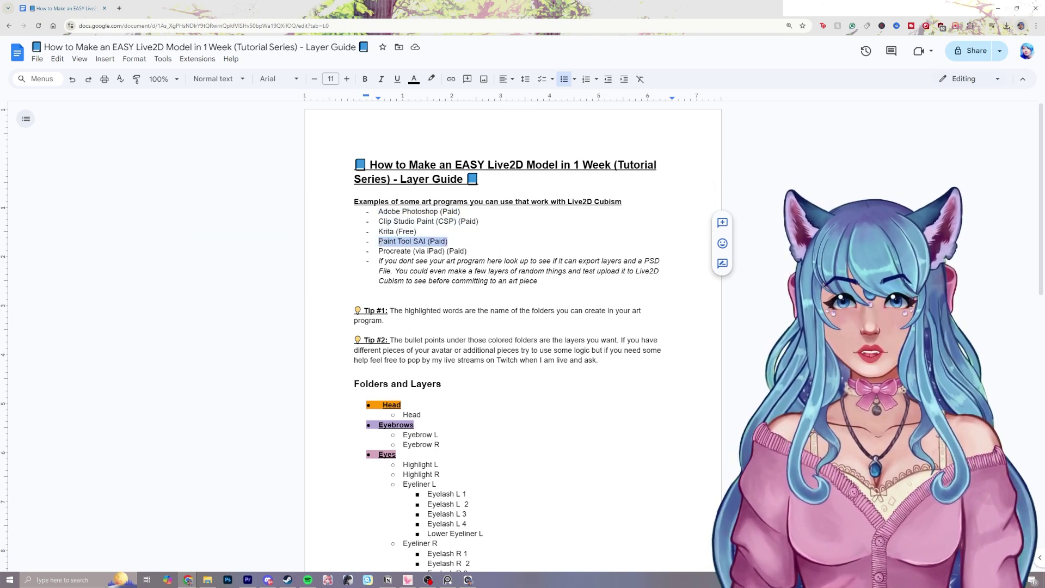
left_click_drag(476, 251, 378, 251)
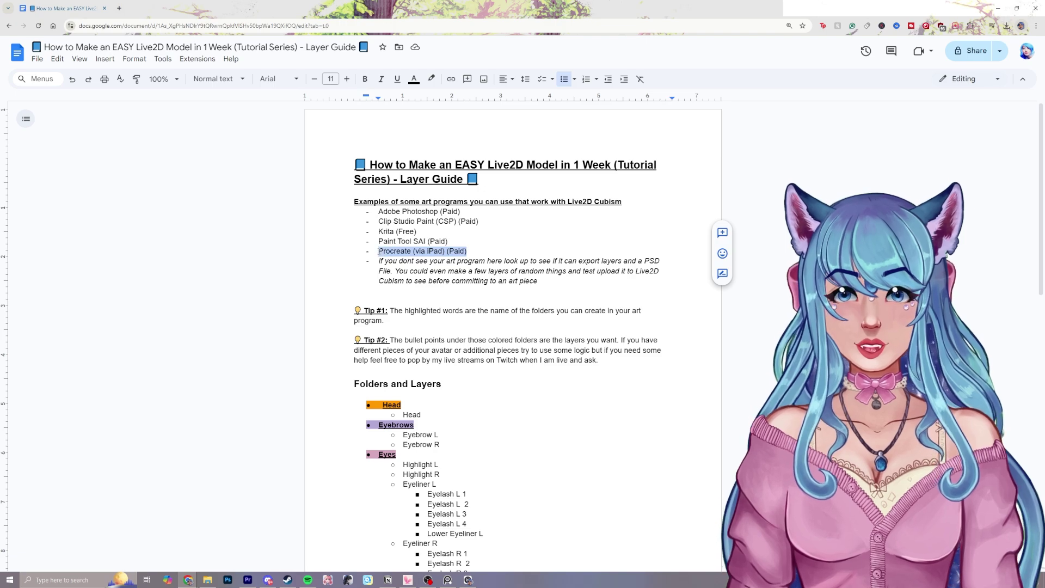
left_click(500, 252)
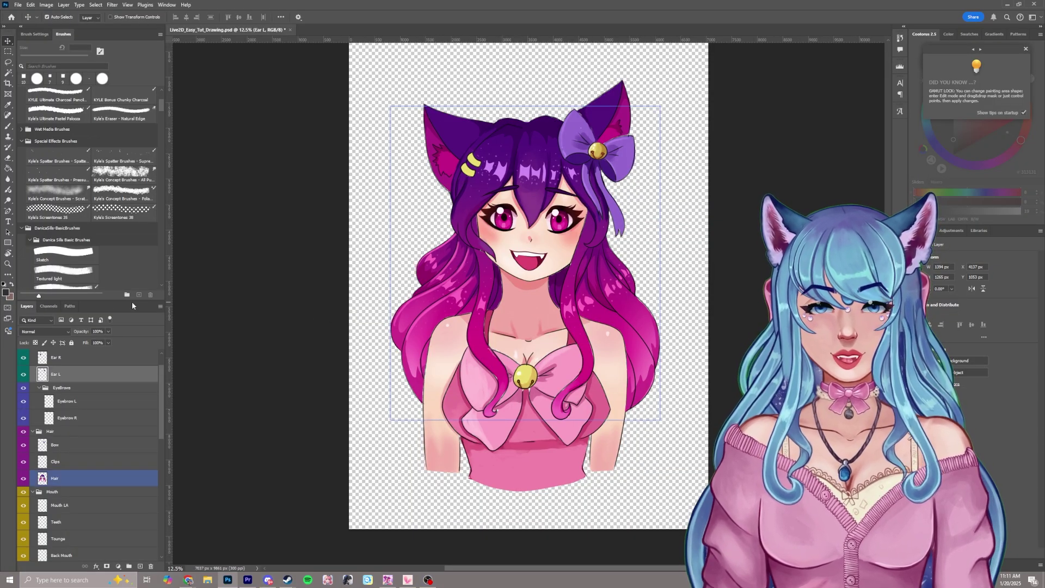
- Crop the canvas closer around the character, trimming the empty space at both sides and above the ears
left_click(9, 84)
left_click_drag(346, 273, 370, 273)
left_click_drag(689, 278, 664, 274)
scroll(694, 128, "up", 2)
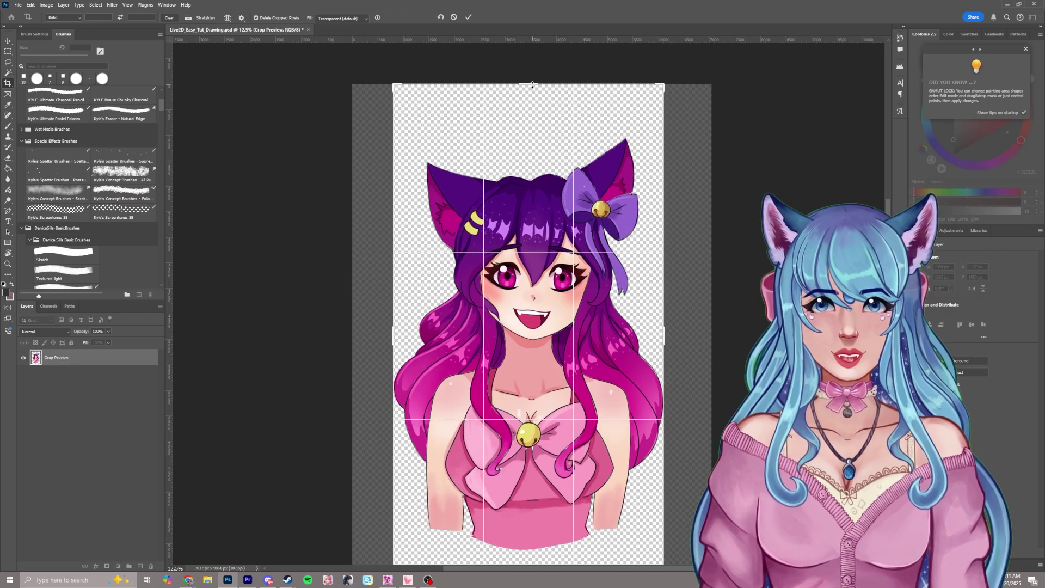
left_click_drag(532, 83, 532, 122)
left_click_drag(663, 331, 670, 332)
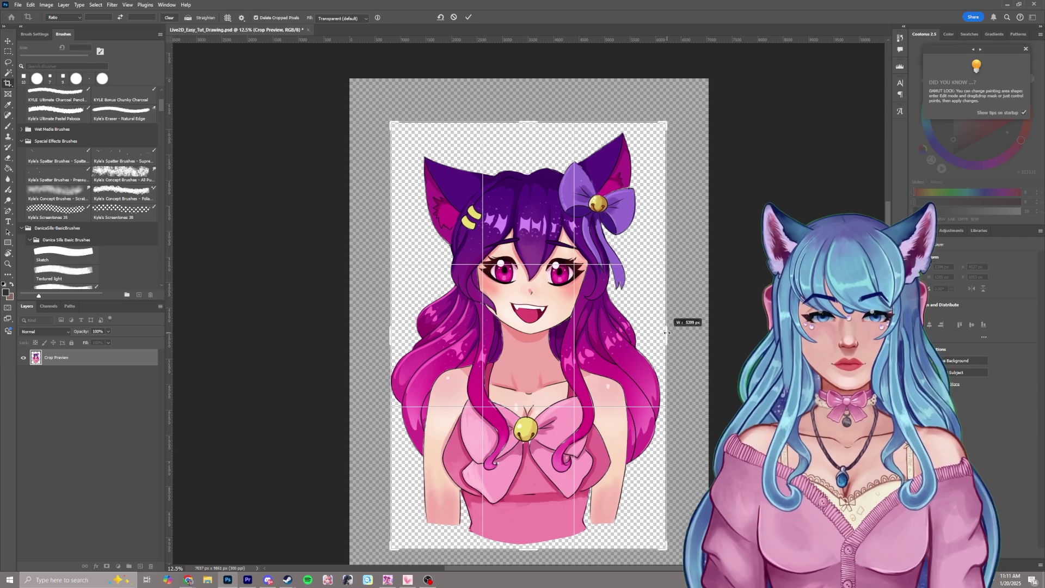
key("Return")
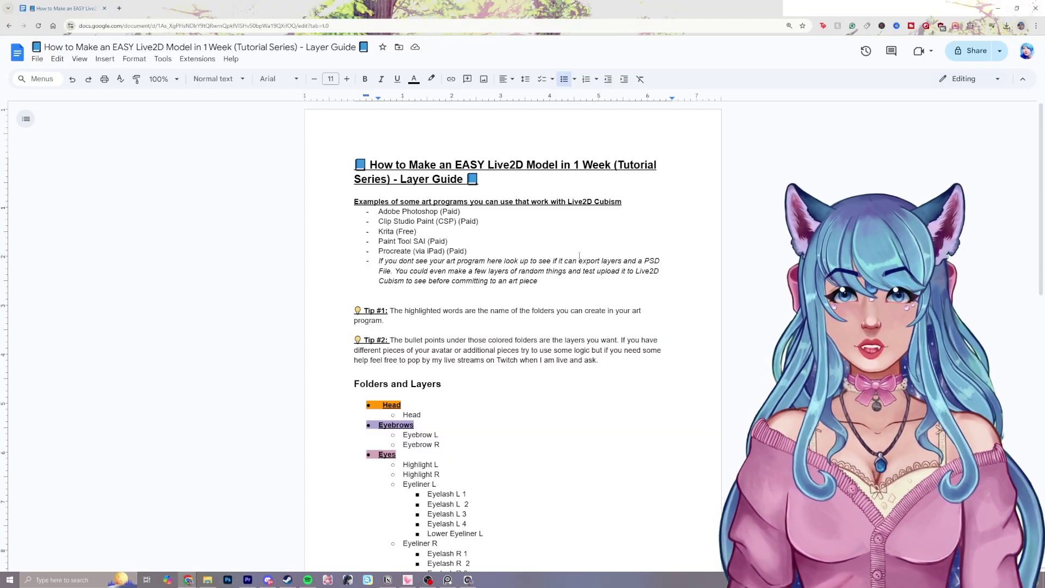
- In the Google Docs Layer Guide, highlight the list of compatible art programs, then key words in the note about PSD export and test uploads
left_click_drag(474, 251, 379, 211)
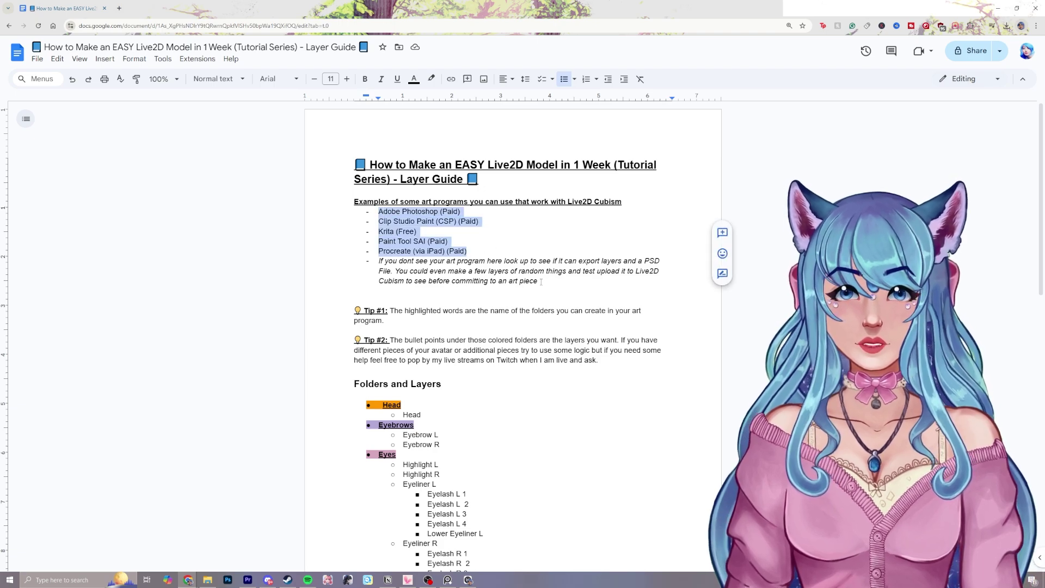
left_click_drag(667, 262, 641, 262)
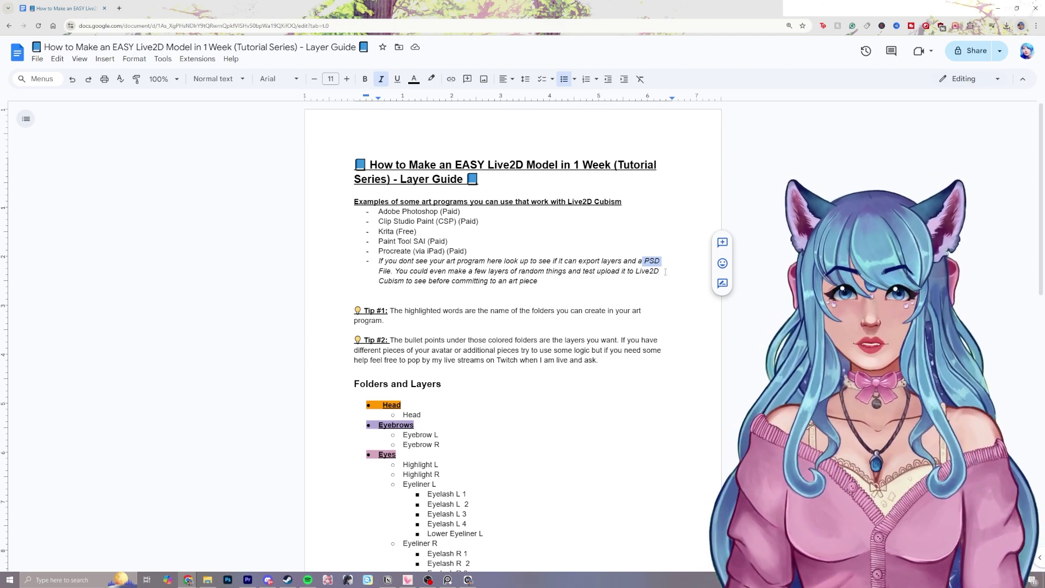
left_click(664, 272)
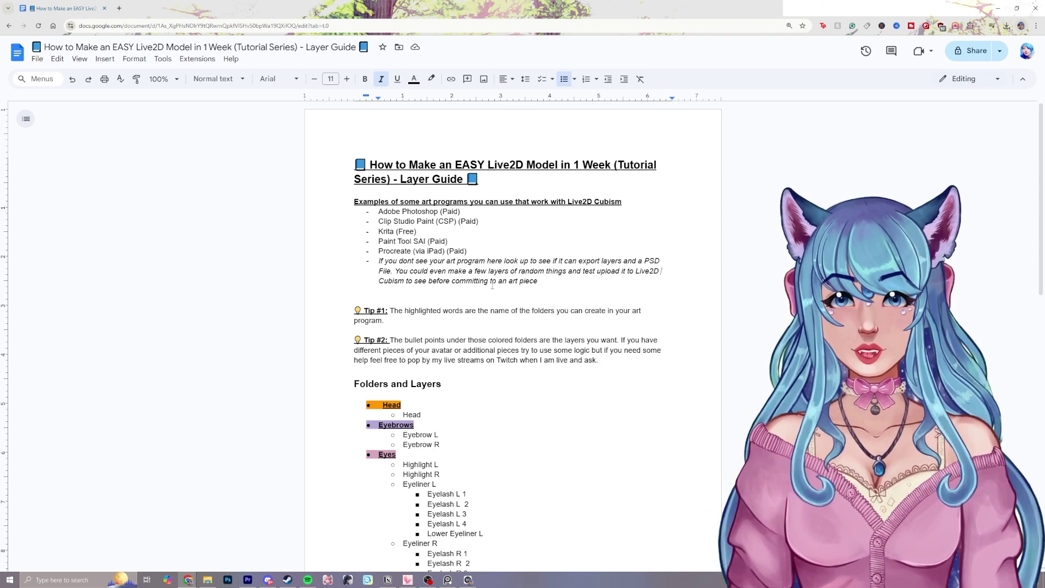
left_click_drag(537, 282, 501, 282)
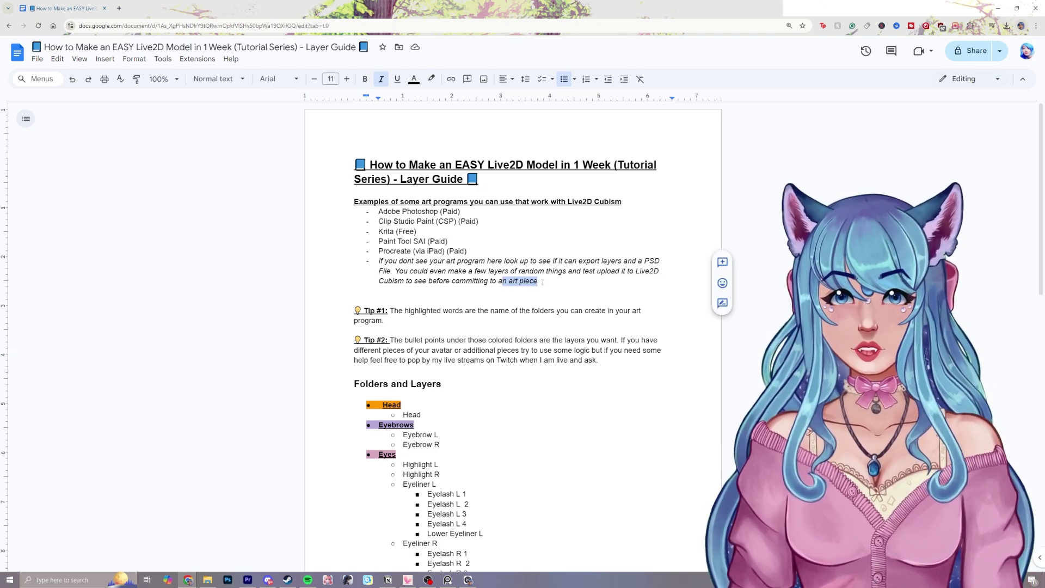
left_click(518, 291)
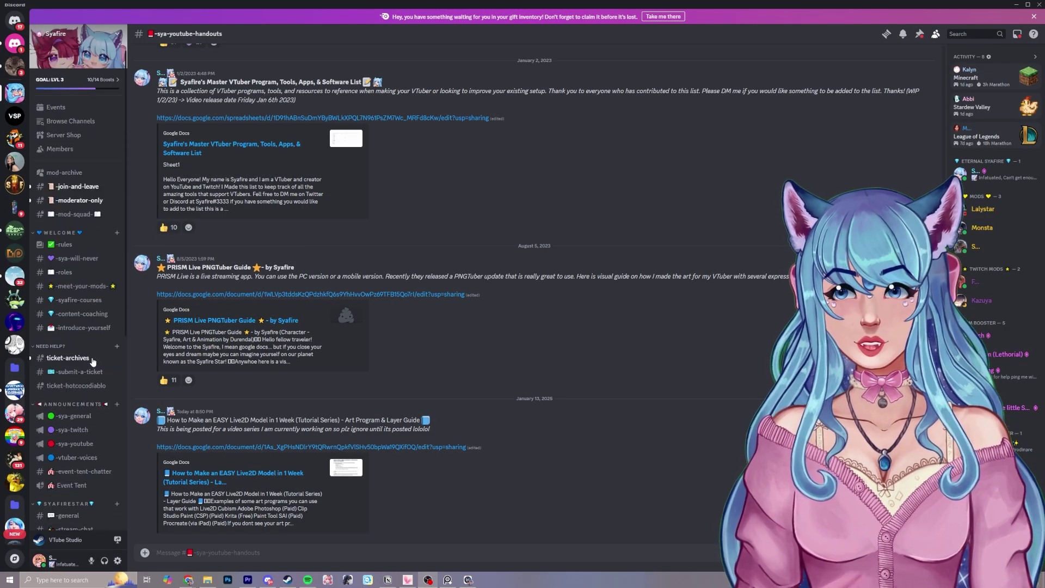
- In Discord, review the sya-youtube-handouts channel from the new layer guide post back to the list of art programs for Live2D Cubism
scroll(93, 363, "down", 3)
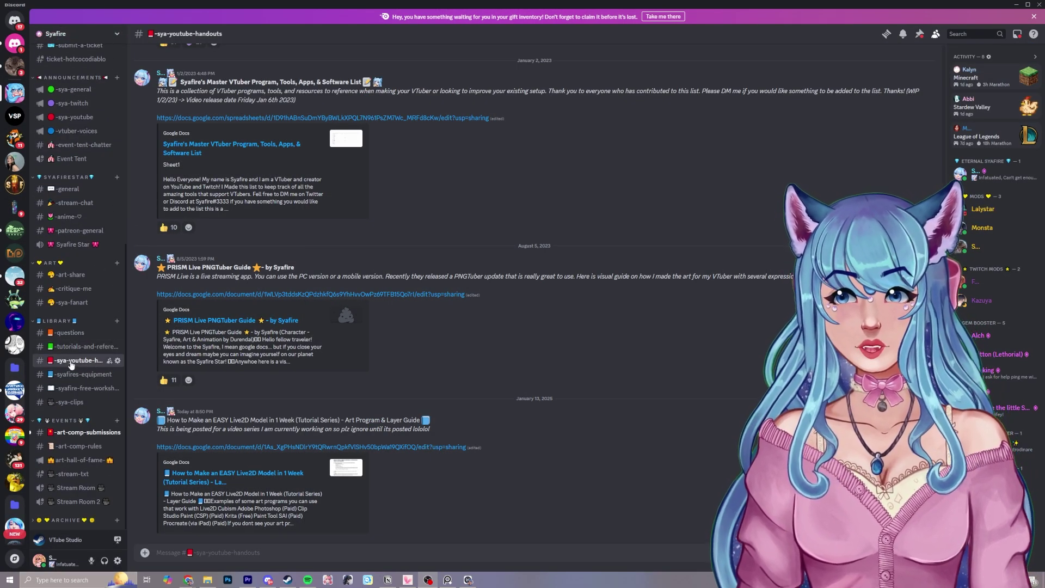
left_click_drag(278, 419, 167, 419)
scroll(377, 426, "up", 10)
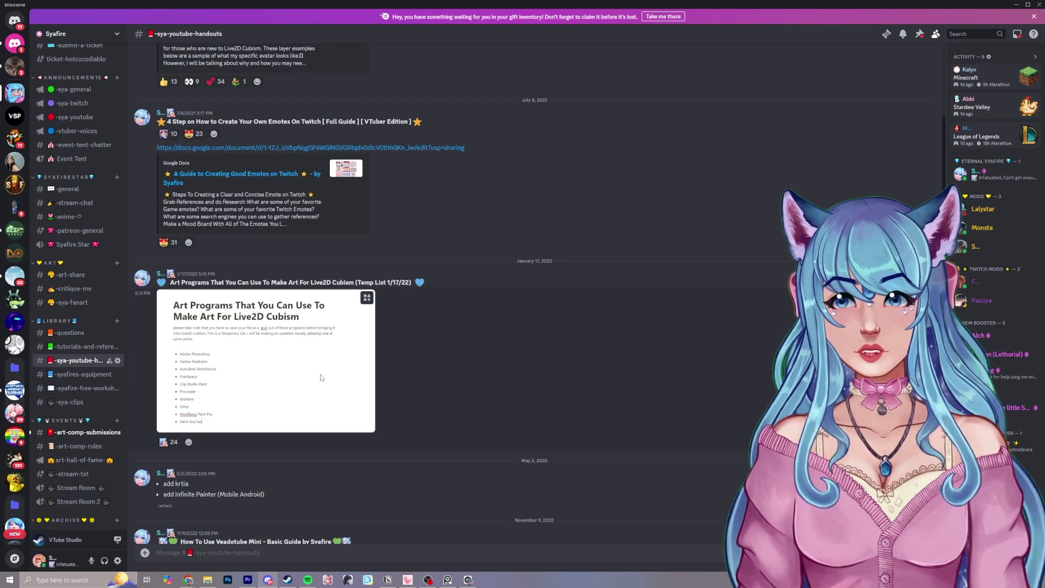
left_click(323, 380)
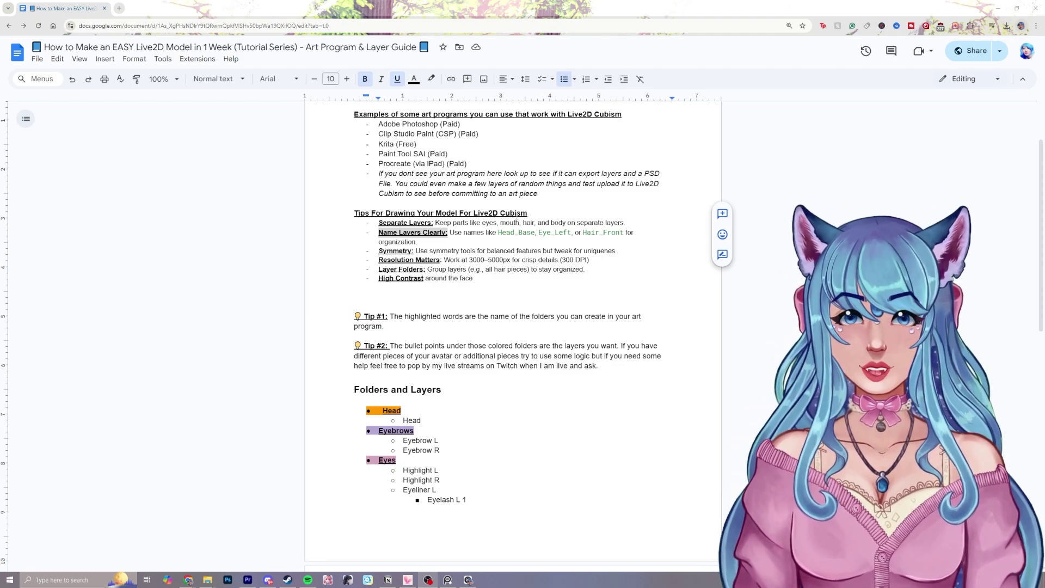
- In the Google Docs guide, highlight the Separate Layers tip about keeping eyes, mouth, hair and body apart, and clear the selection
left_click(422, 224)
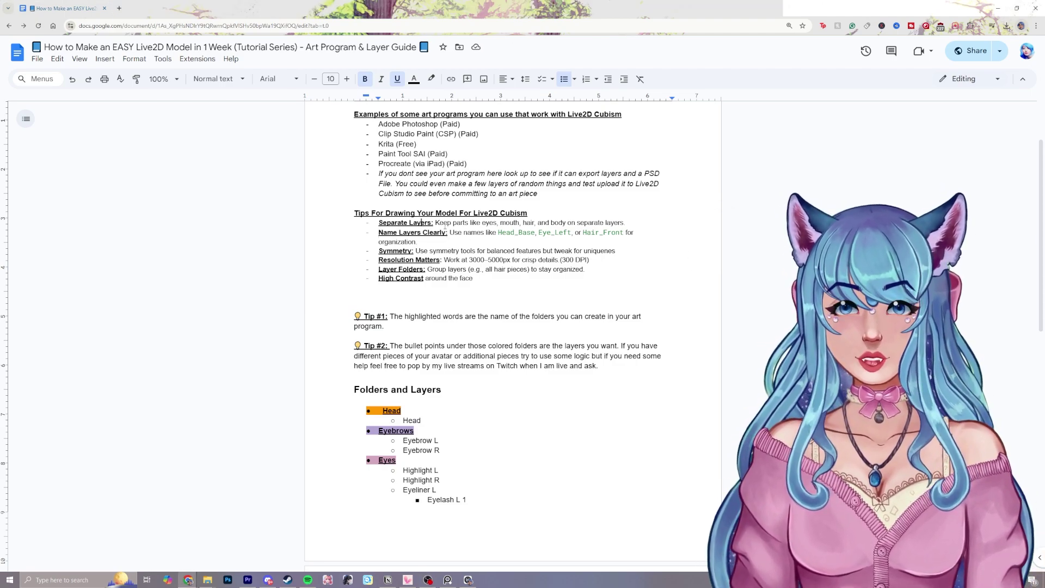
left_click_drag(631, 224, 435, 224)
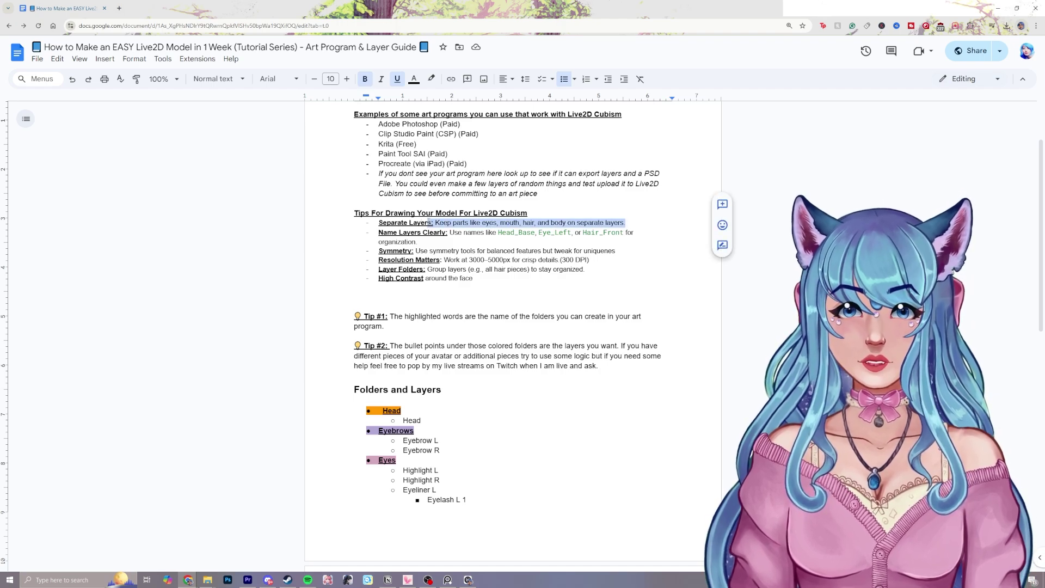
left_click(637, 222)
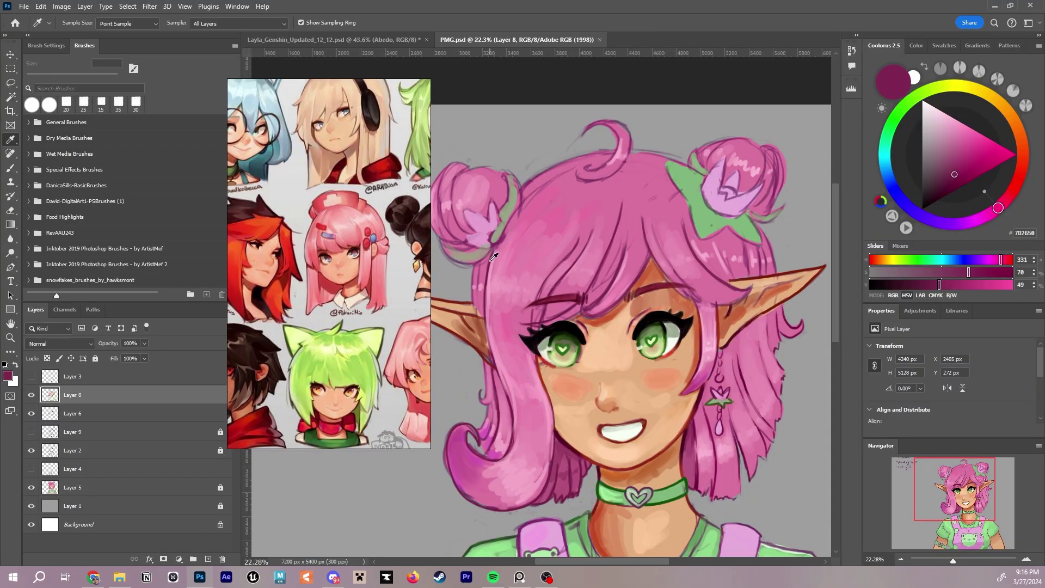
- In Photoshop, paint dark pink strokes along the side of the PMG character's hair beside the hair bun
key("b")
left_click_drag(495, 244, 548, 184)
left_click_drag(485, 293, 511, 416)
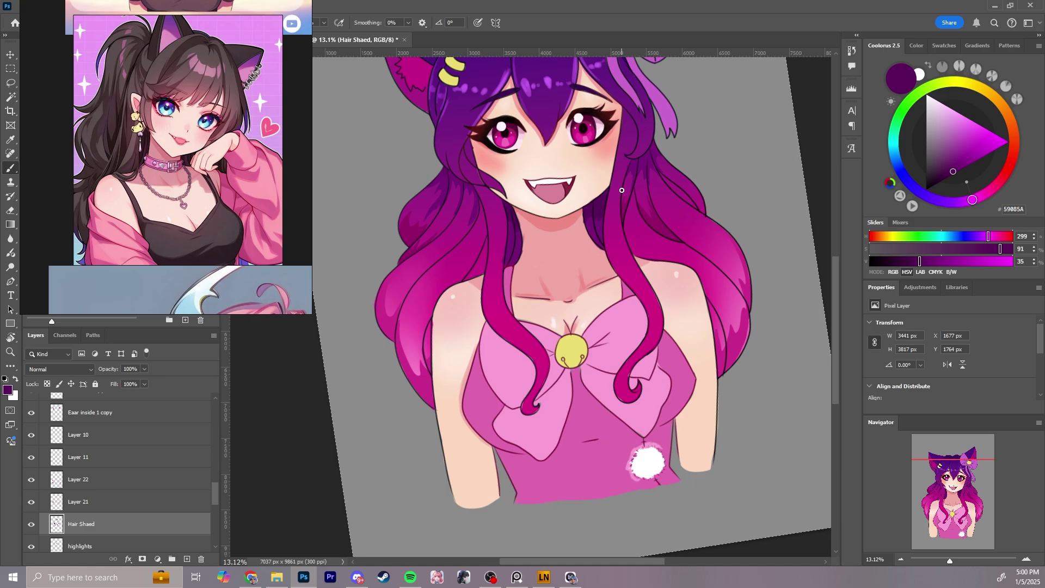
- On the Bow1 layer of the purple-haired character, shade the underside of the hair bow's right loop in dark purple
key("z")
left_click_drag(669, 185, 639, 188)
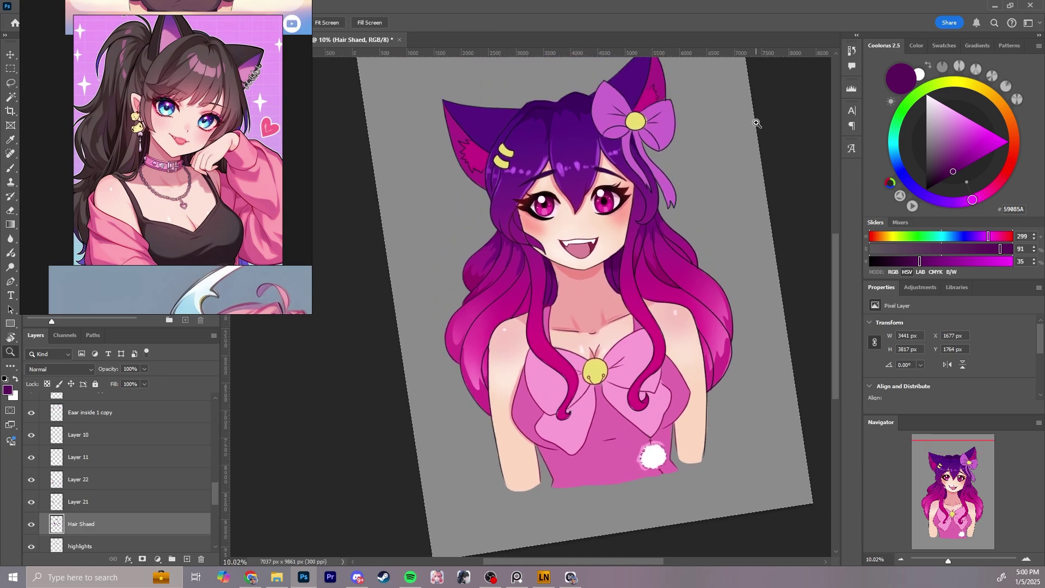
scroll(708, 153, "up", 3)
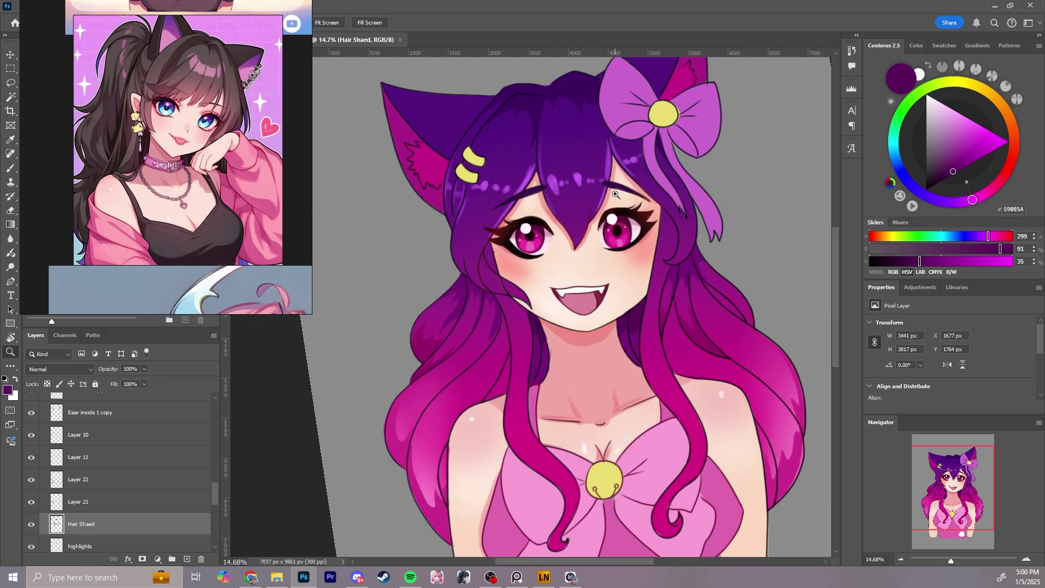
left_click(707, 104, "ctrl")
scroll(711, 97, "up", 1)
key("i")
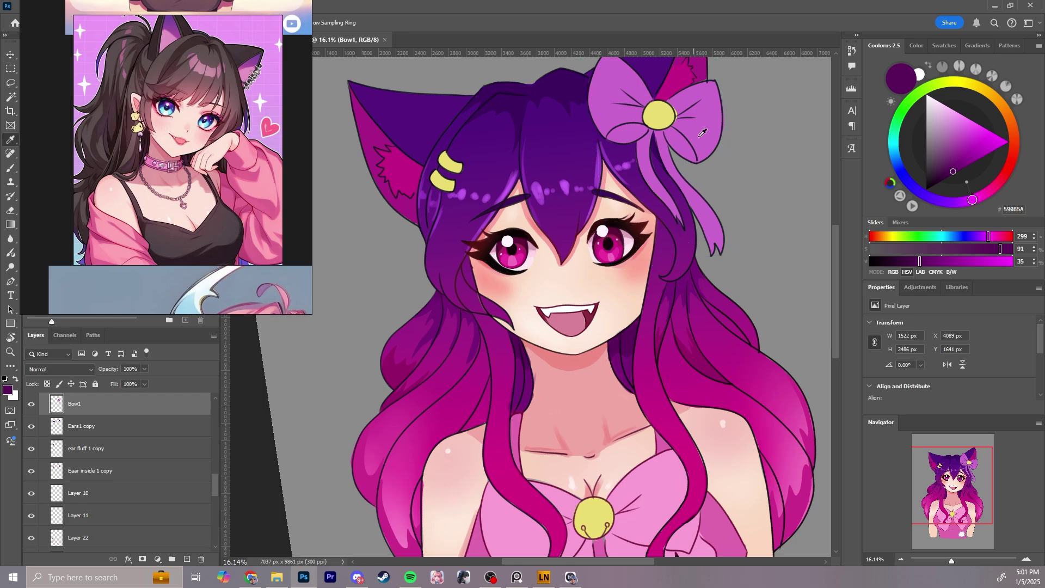
left_click(699, 136, "alt")
left_click_drag(671, 132, 692, 157)
left_click(673, 131, "alt")
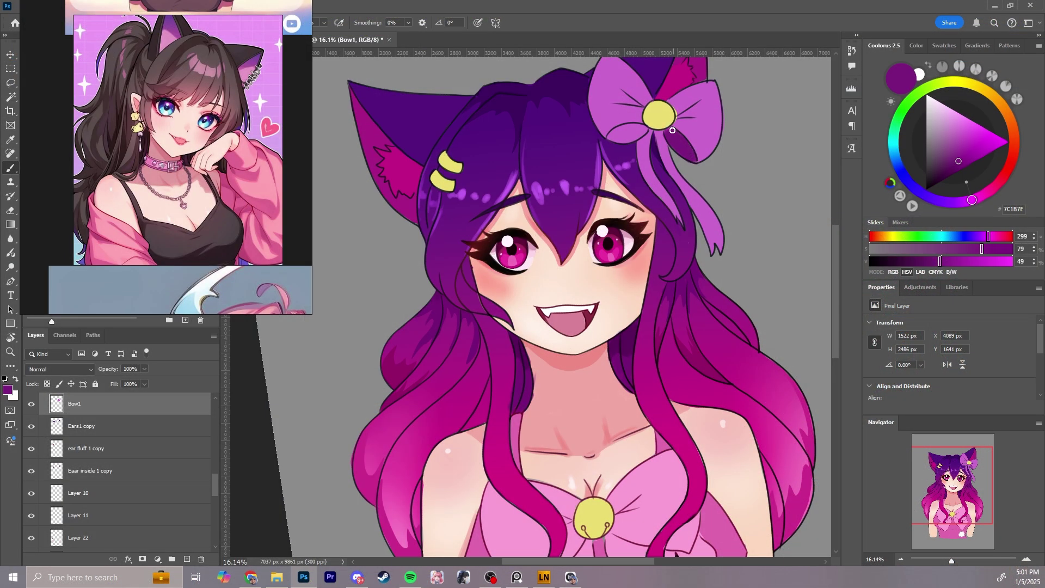
- Try a dark purple shading stroke toward the hair bow's left loop, undo it and reposition the reference image
mouse_move(673, 130)
left_mouse_down()
mouse_move(620, 129)
mouse_move(636, 137)
mouse_move(646, 119)
mouse_move(636, 137)
mouse_move(646, 128)
mouse_move(628, 126)
mouse_move(613, 140)
mouse_move(643, 118)
mouse_move(638, 134)
mouse_move(630, 109)
left_mouse_up()
key("ctrl+z")
mouse_move(163, 82)
left_mouse_down()
mouse_move(308, 268)
mouse_move(544, 306)
left_mouse_up()
left_click_drag(216, 144, 216, 139)
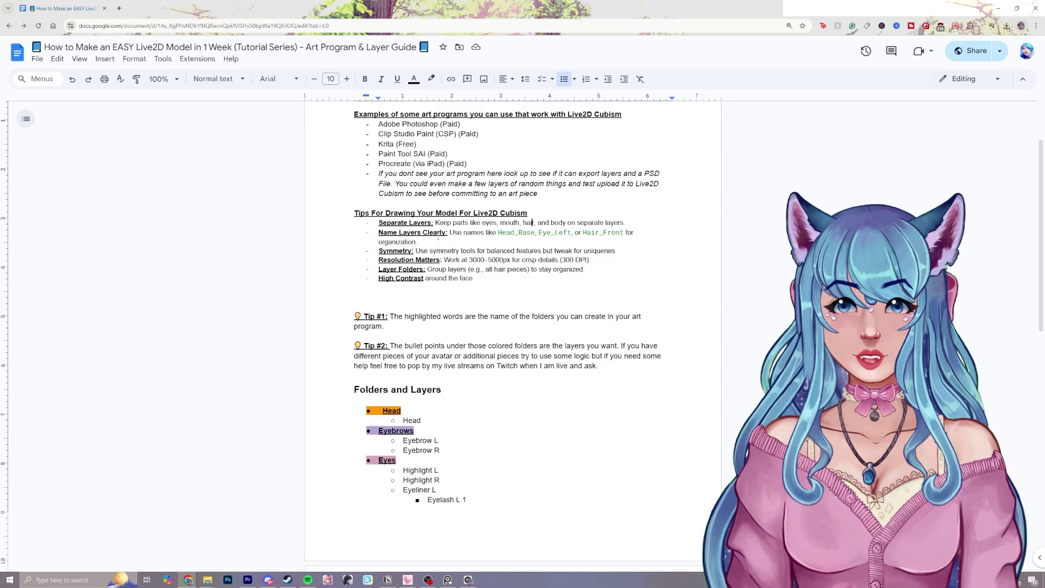
- In the Google Docs guide, highlight the Name Layers Clearly tip and the underscore in its Head_Base example
left_click_drag(449, 234, 383, 234)
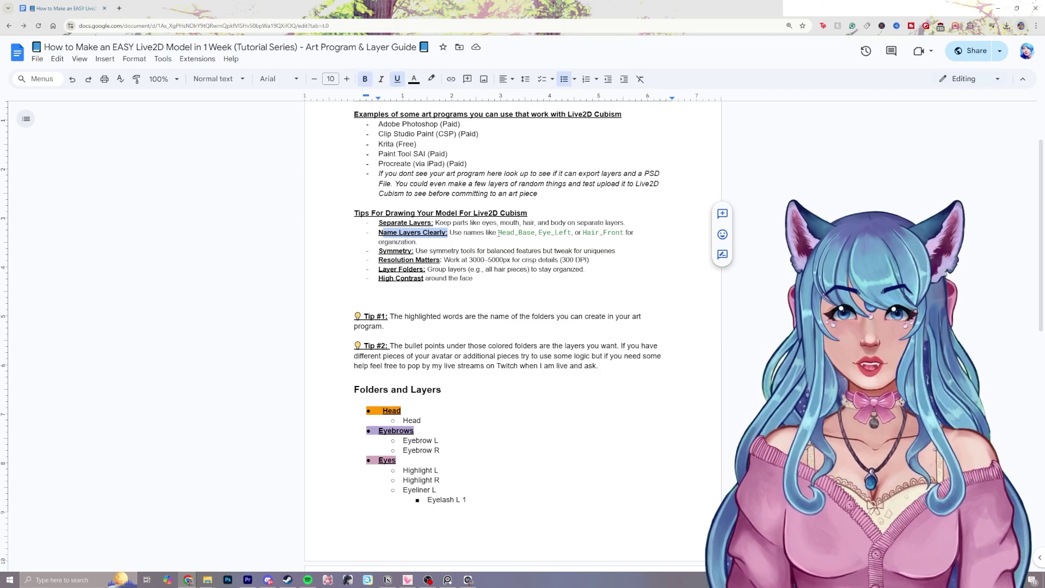
left_click_drag(519, 232, 515, 232)
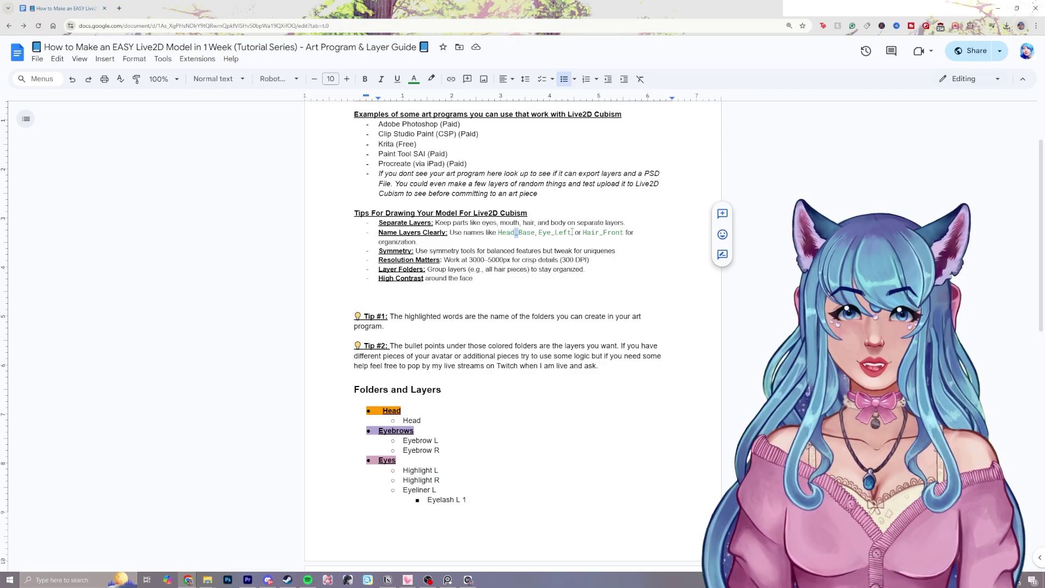
- Try shortening the Eye_Left example to a single-letter side, first L and then R, and undo the edits
left_click_drag(598, 274, 580, 275)
key("BackSpace")
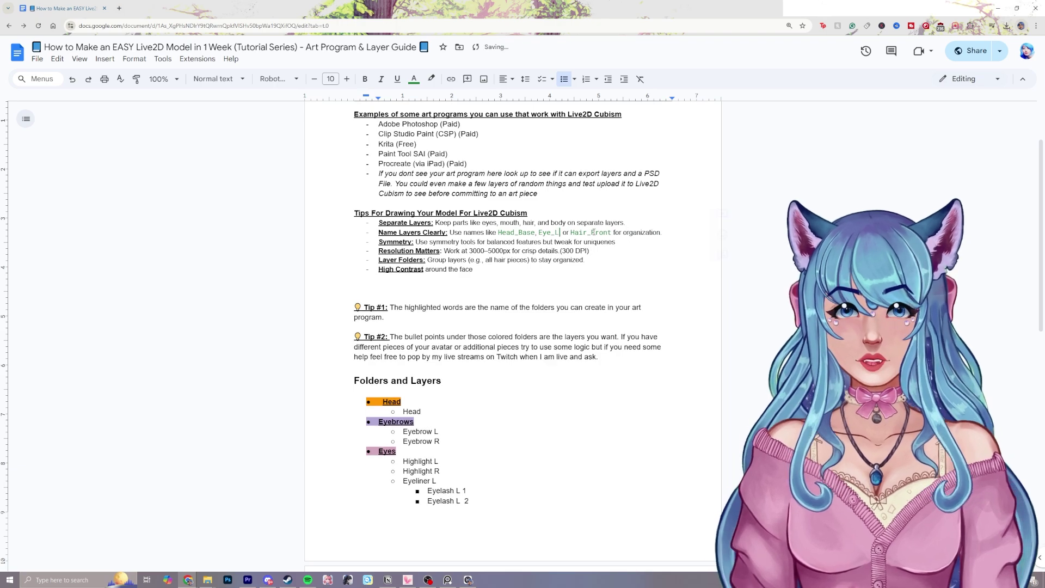
key("BackSpace")
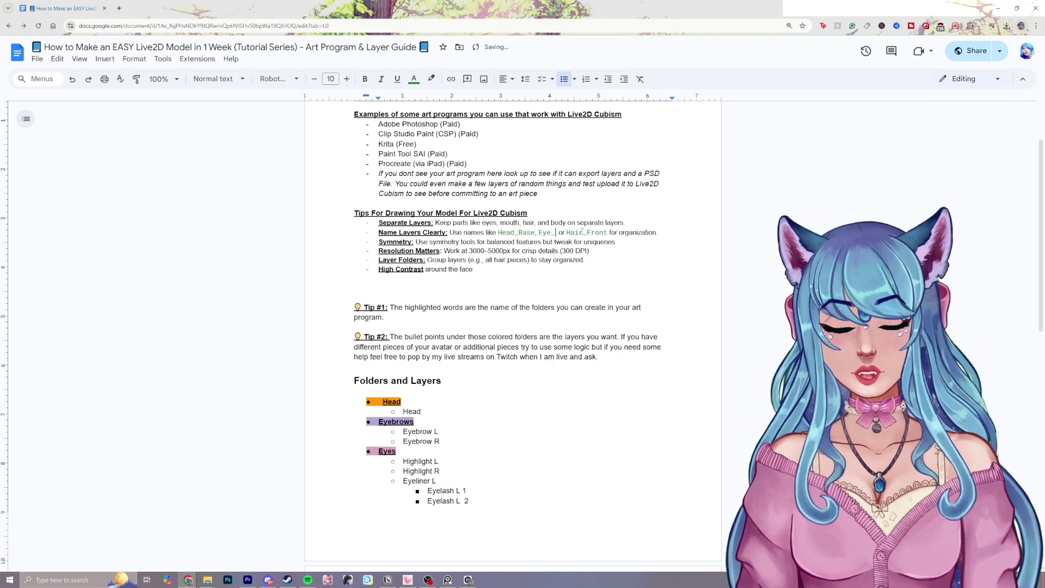
type("R")
key("ctrl+z")
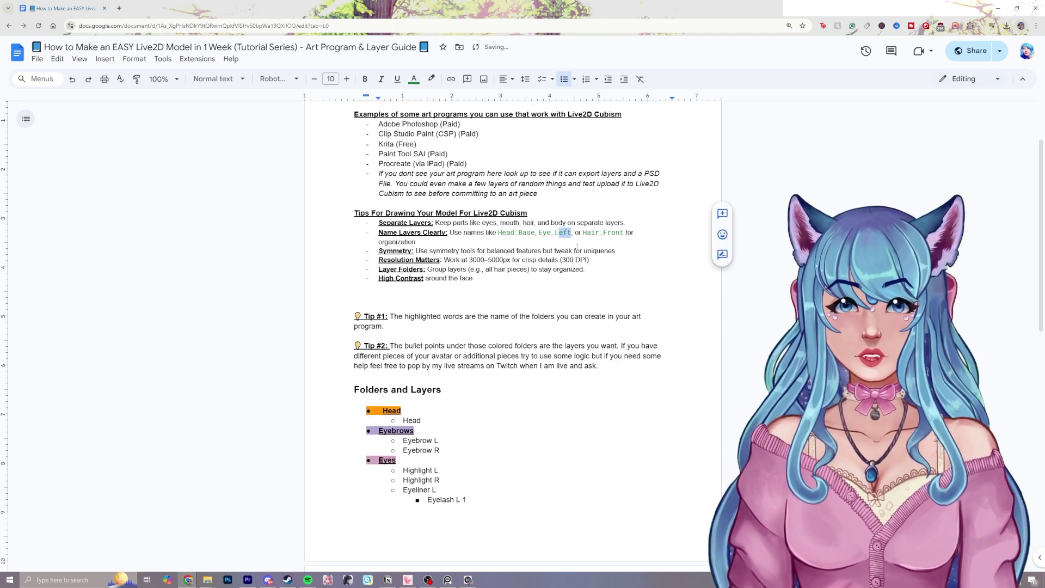
left_click(553, 254)
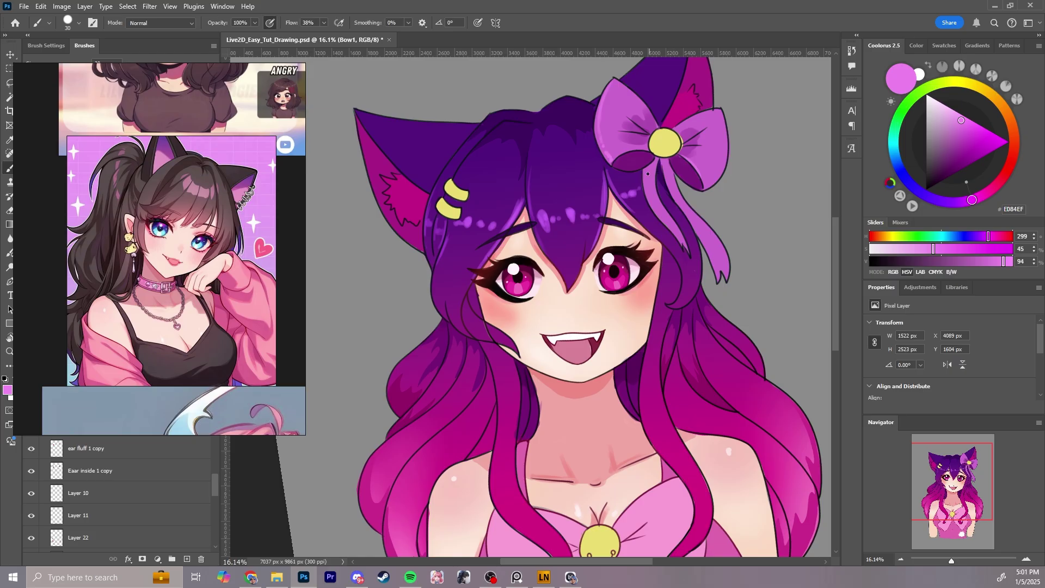
- In Photoshop, add a light pink touch to the hair bow's ribbon just below the bell
left_click(665, 173)
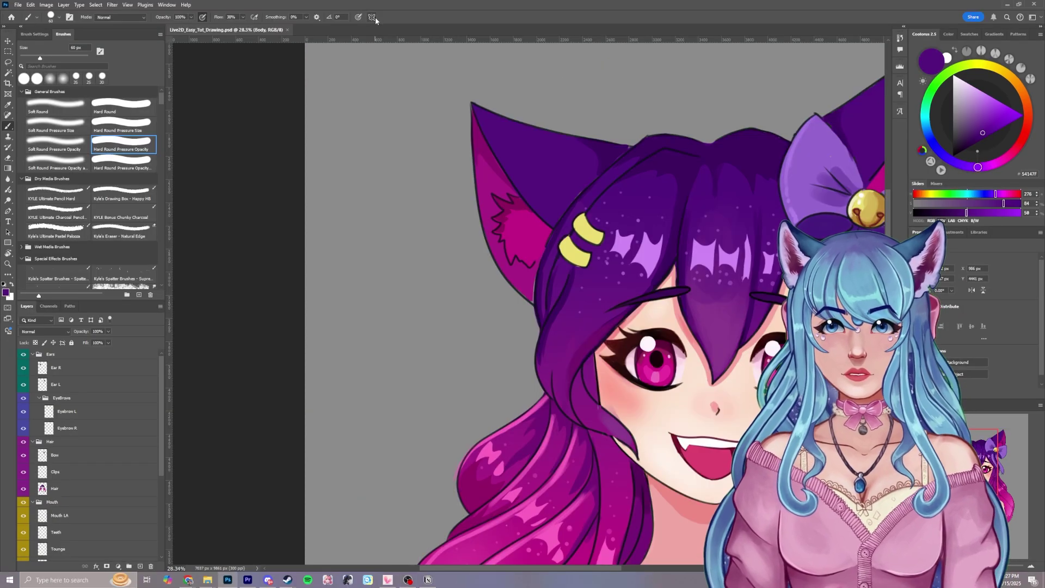
- Turn on vertical paint symmetry and place its axis over the empty canvas beside the character's ear
left_click(375, 20)
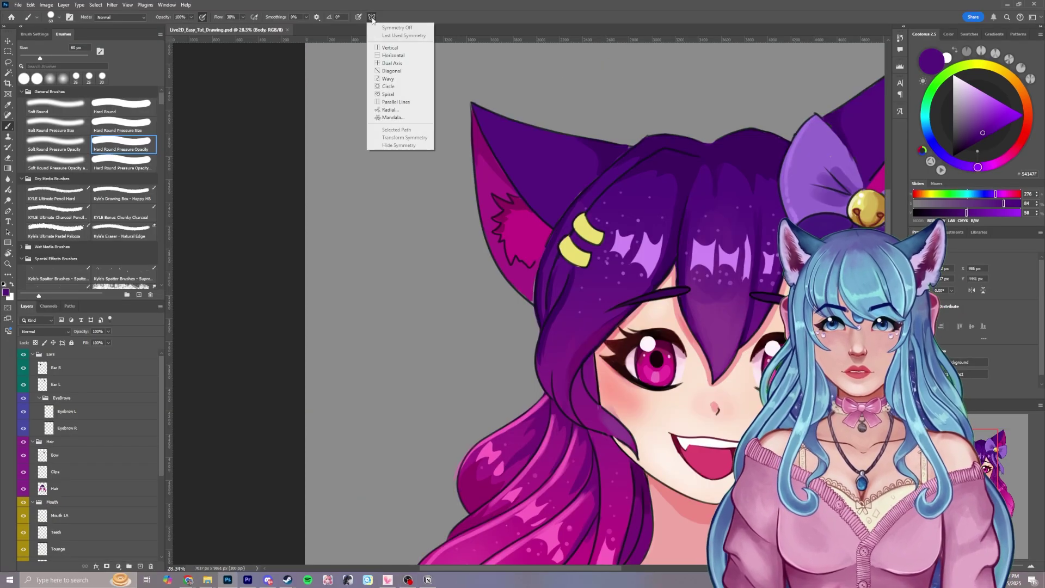
left_click(401, 49)
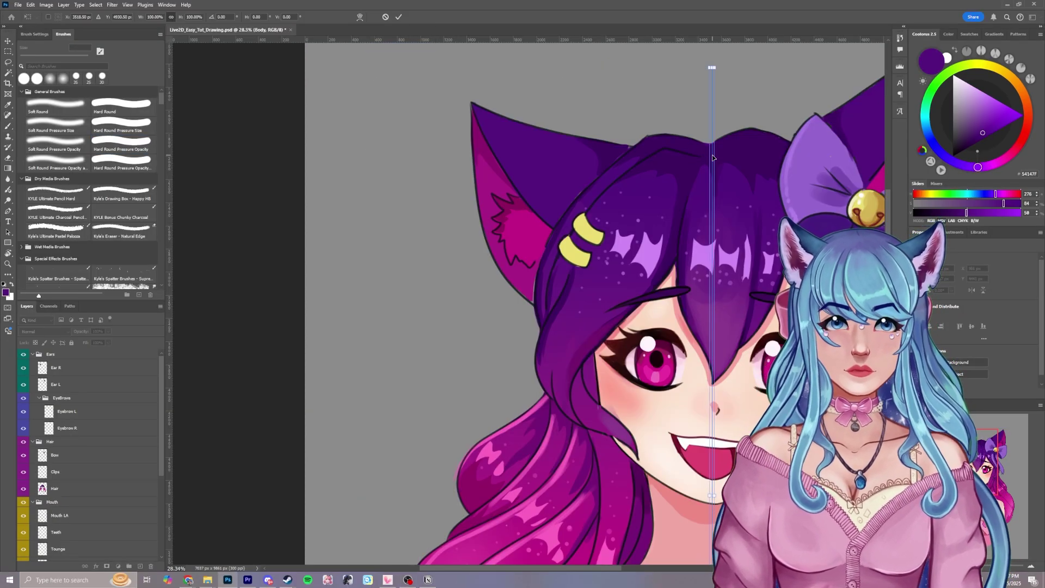
left_click_drag(710, 155, 398, 147)
key("Return")
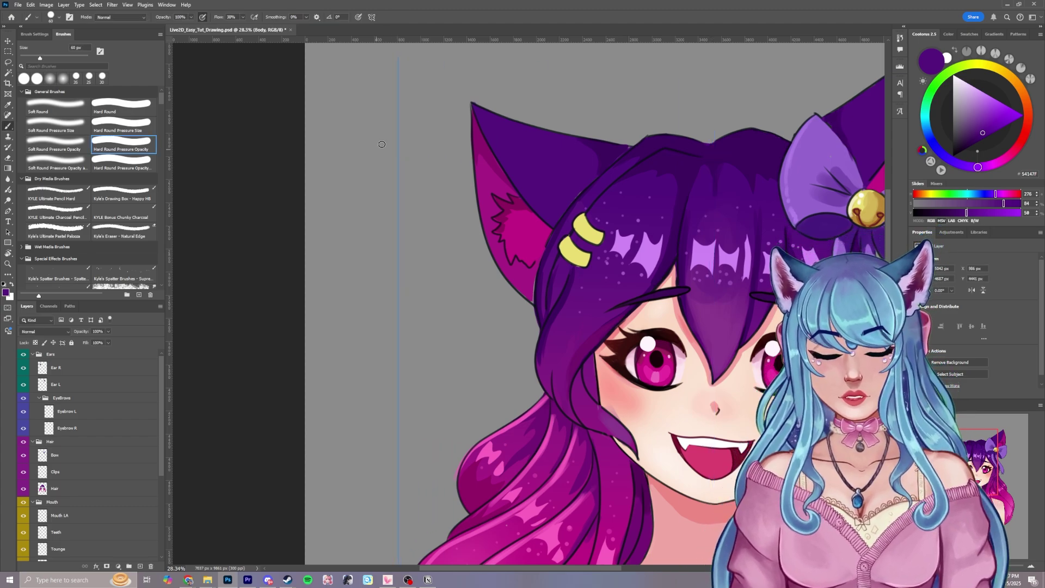
- Paint a mirrored purple heart outline centred on the symmetry axis, undoing the first attempt
left_click(389, 114)
mouse_move(383, 107)
left_mouse_down()
mouse_move(353, 174)
mouse_move(395, 245)
left_mouse_up()
key("ctrl+z")
mouse_move(396, 122)
left_mouse_down()
mouse_move(368, 103)
mouse_move(369, 146)
mouse_move(398, 183)
left_mouse_up()
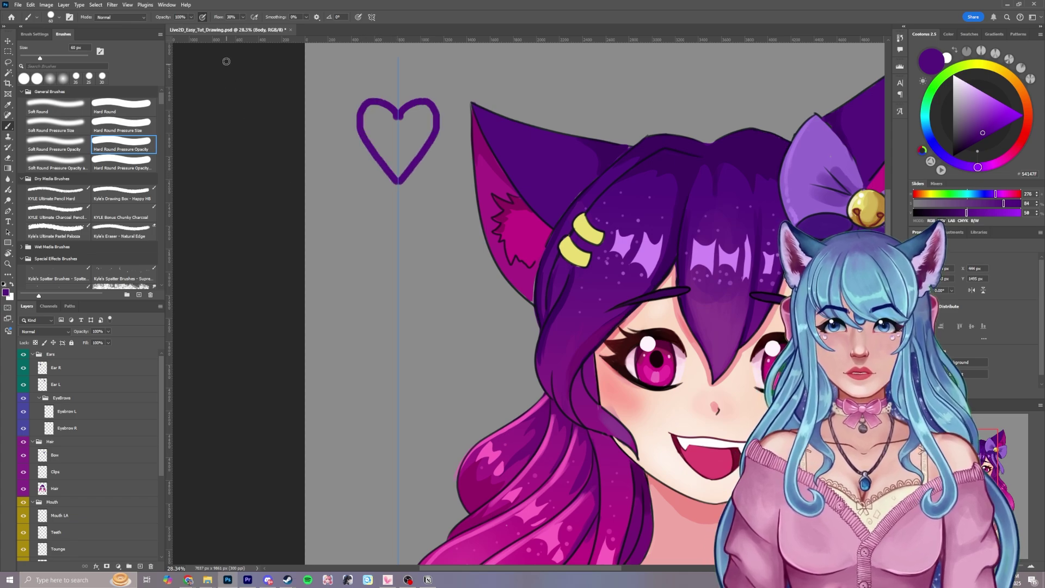
- Open the new document settings and highlight the resolution of 300 pixels per inch
key("ctrl+n")
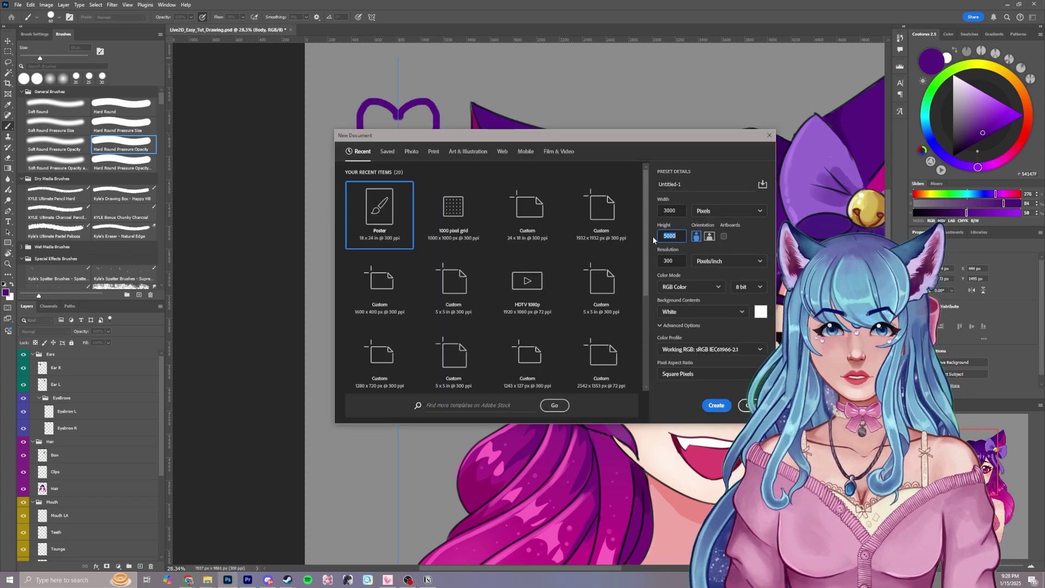
double_click(663, 260)
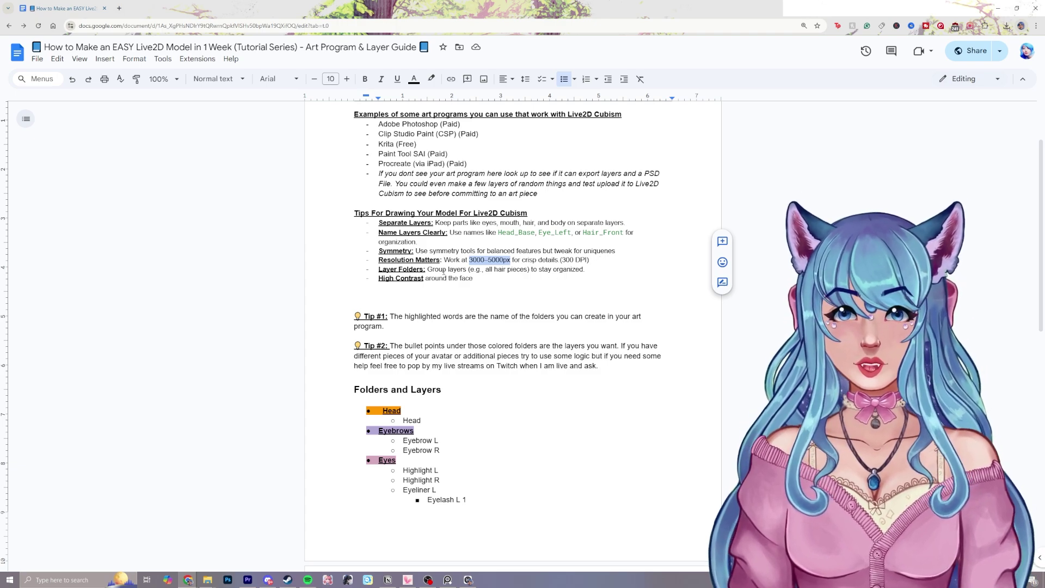
- In the Google Docs guide, review the drawing tips and the beginning of the Folders and Layers list
scroll(450, 276, "down", 1)
scroll(468, 281, "down", 3)
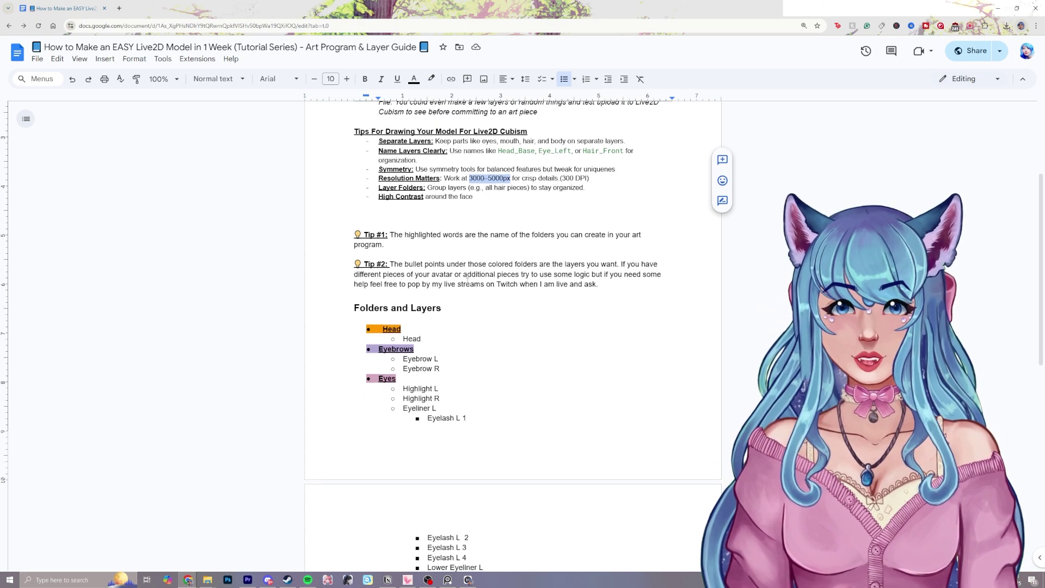
scroll(418, 343, "up", 1)
scroll(455, 283, "up", 3)
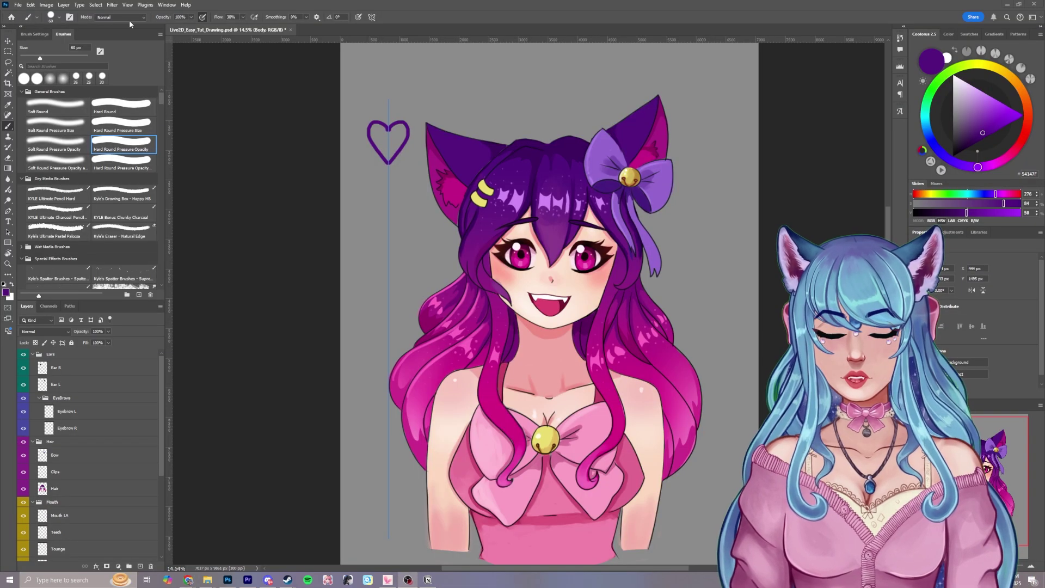
- Set up a custom greyscale proof of the artwork that simulates Dot Gain 30%
left_click(127, 5)
mouse_move(144, 14)
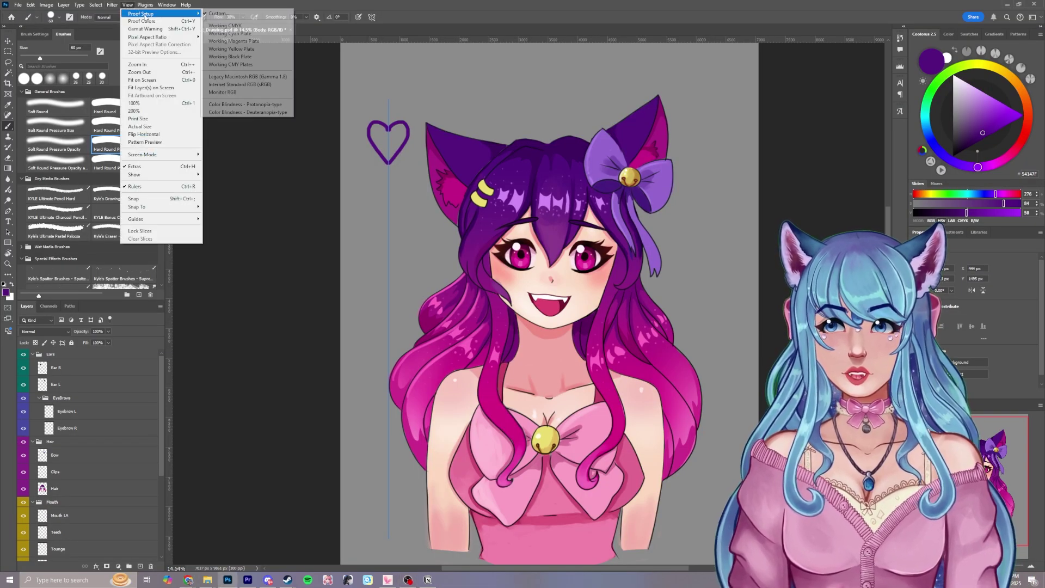
left_click(246, 14)
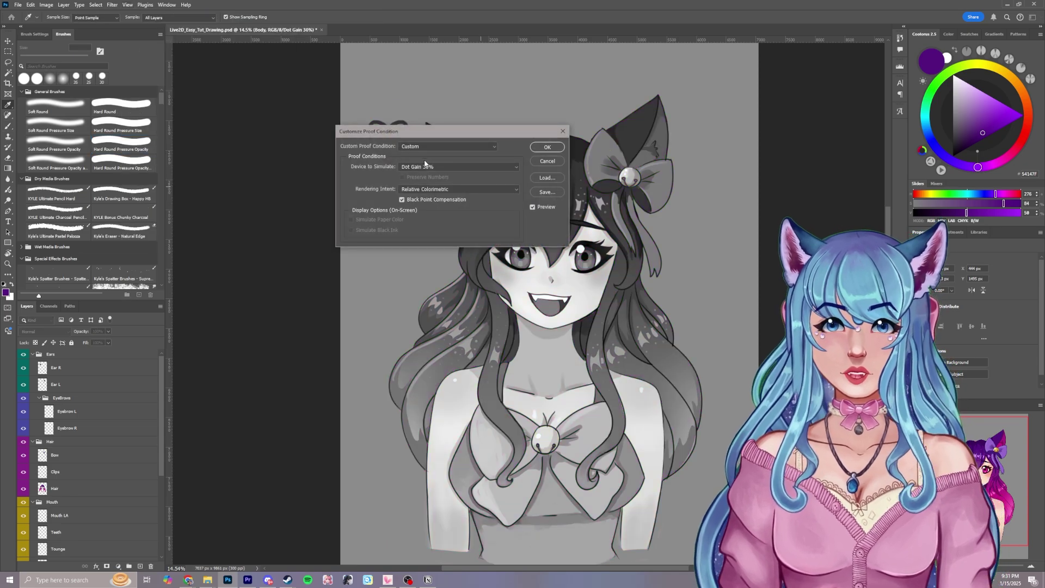
left_click(432, 172)
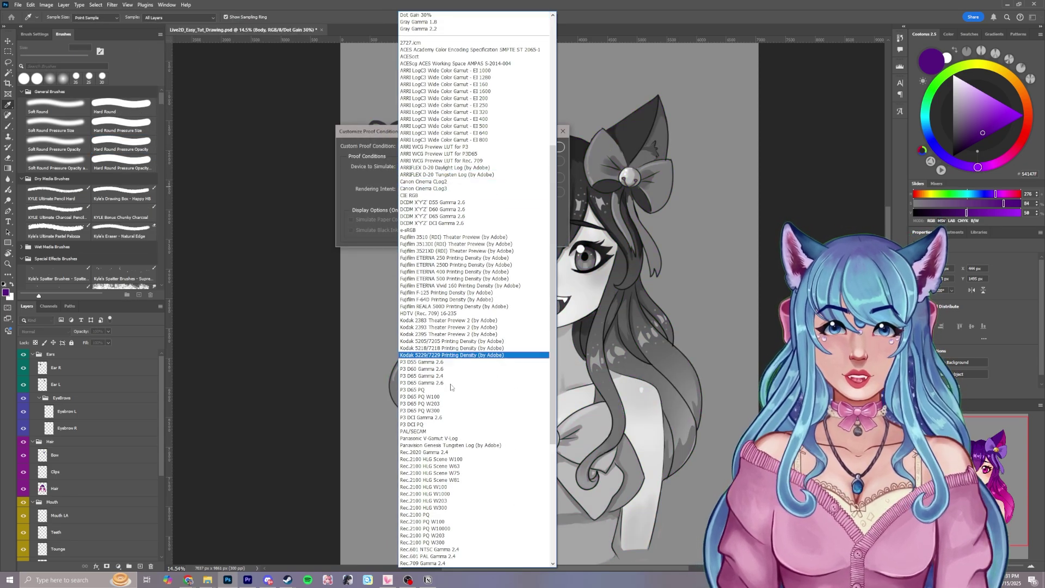
scroll(485, 126, "up", 1)
left_click(467, 98)
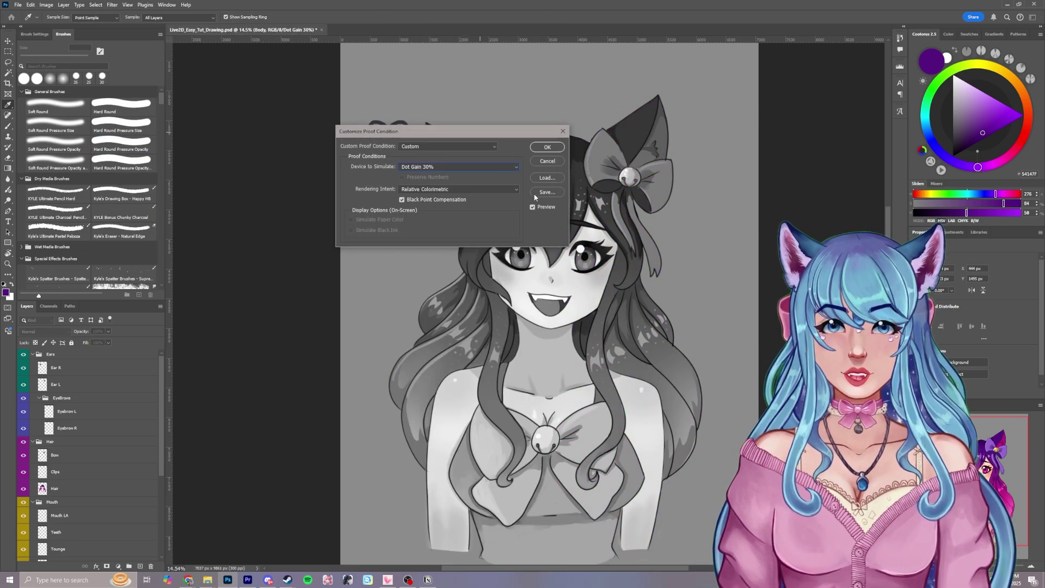
left_click(547, 148)
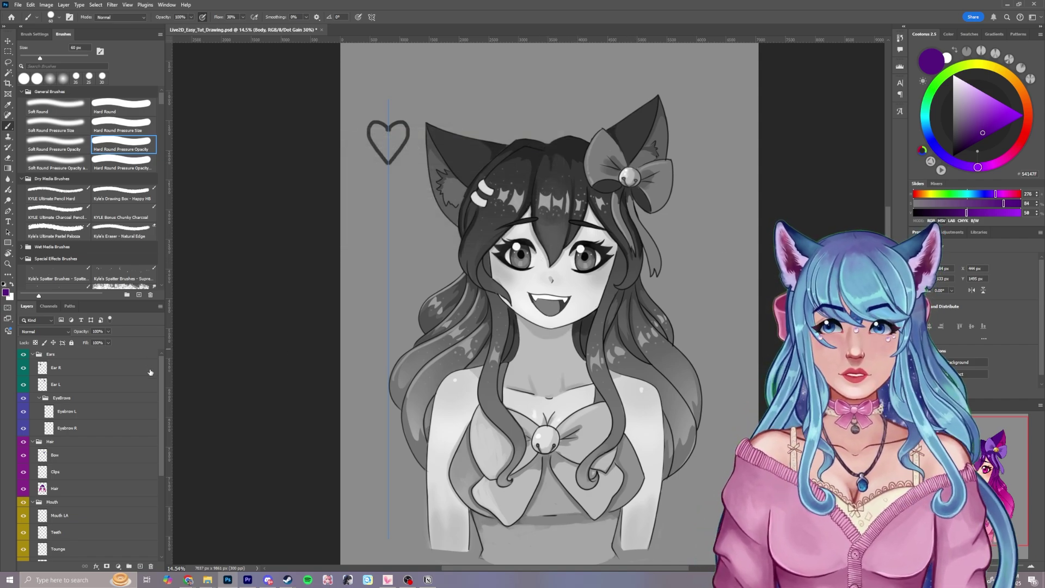
- Add a new layer above Ear R and brush around the face to point out its contrast
left_click(140, 565)
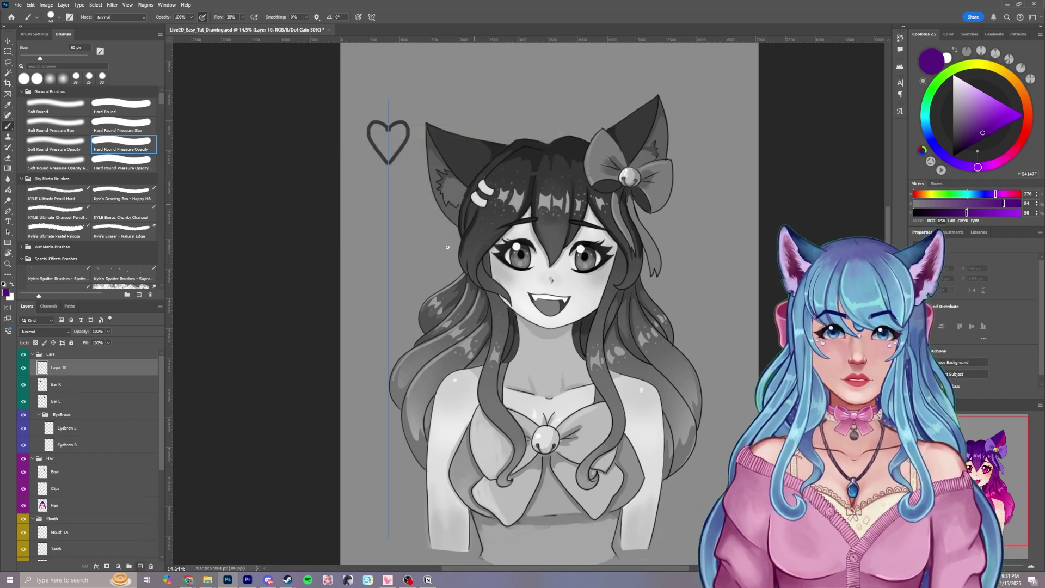
left_click_drag(442, 234, 427, 219)
mouse_move(588, 315)
left_mouse_down()
mouse_move(583, 286)
mouse_move(596, 279)
left_mouse_up()
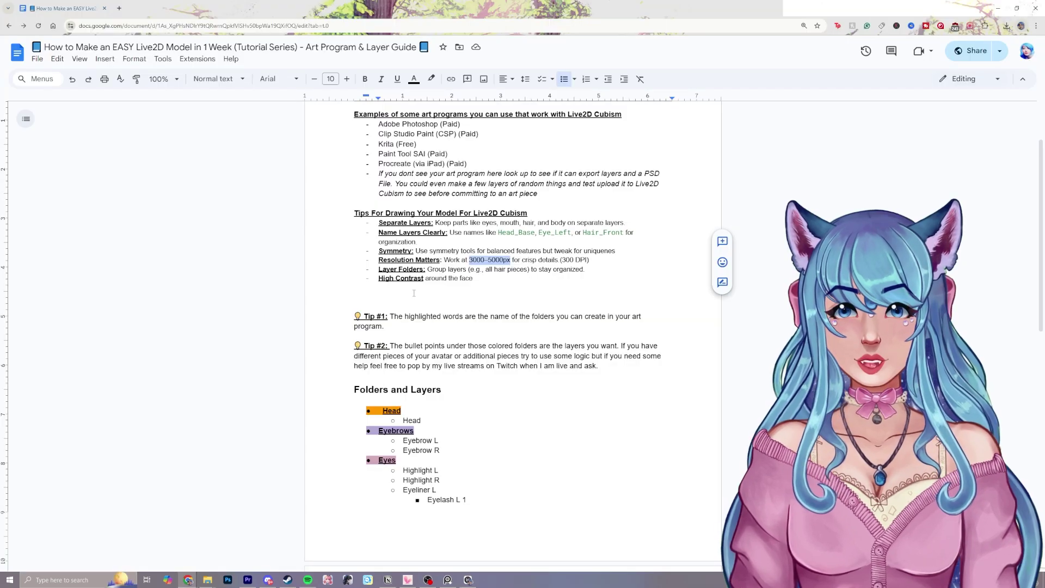
- In the Google Docs guide, review the complete Folders and Layers list, from the head, eyebrows and eyes to the mouth, hair, ears and body
left_click(413, 293)
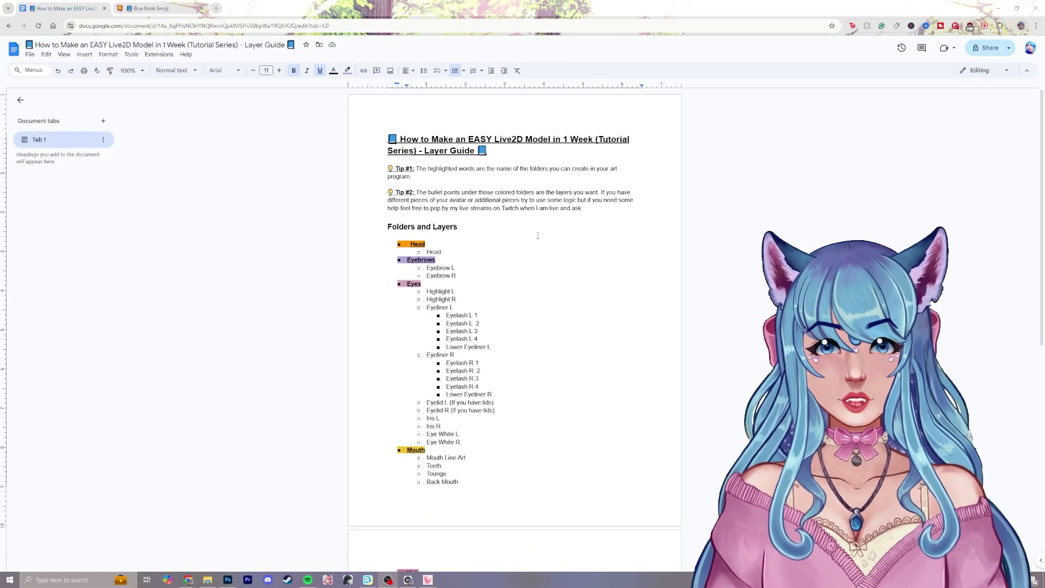
scroll(538, 235, "down", 3)
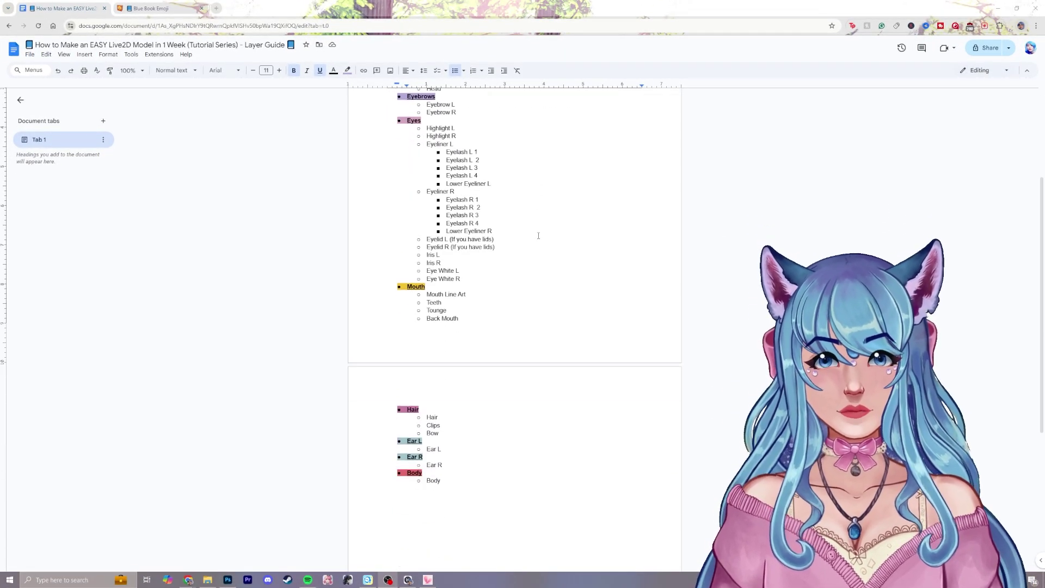
scroll(538, 235, "up", 2)
scroll(542, 237, "up", 1)
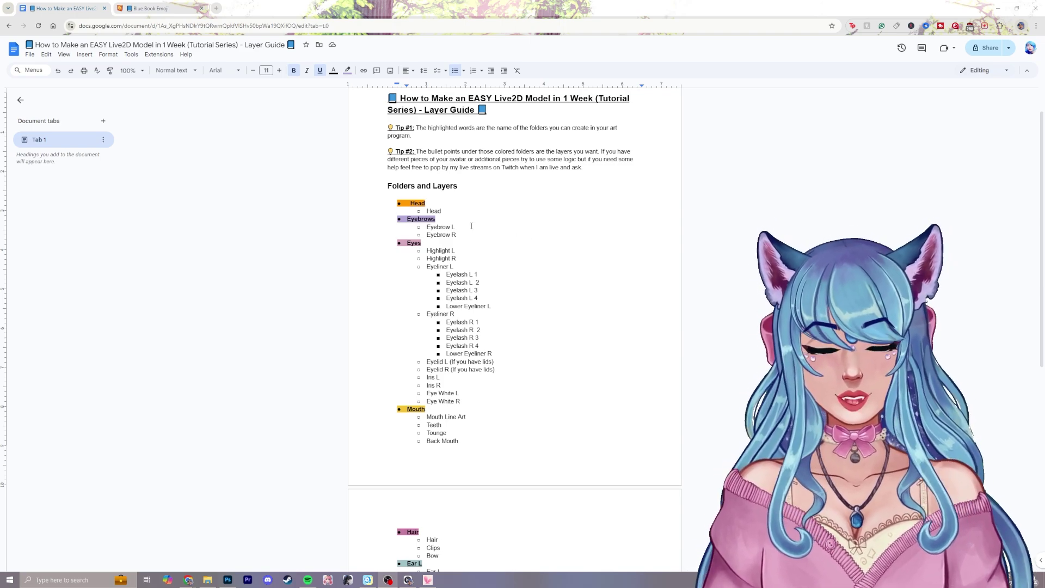
scroll(471, 226, "up", 1)
triple_click(419, 244)
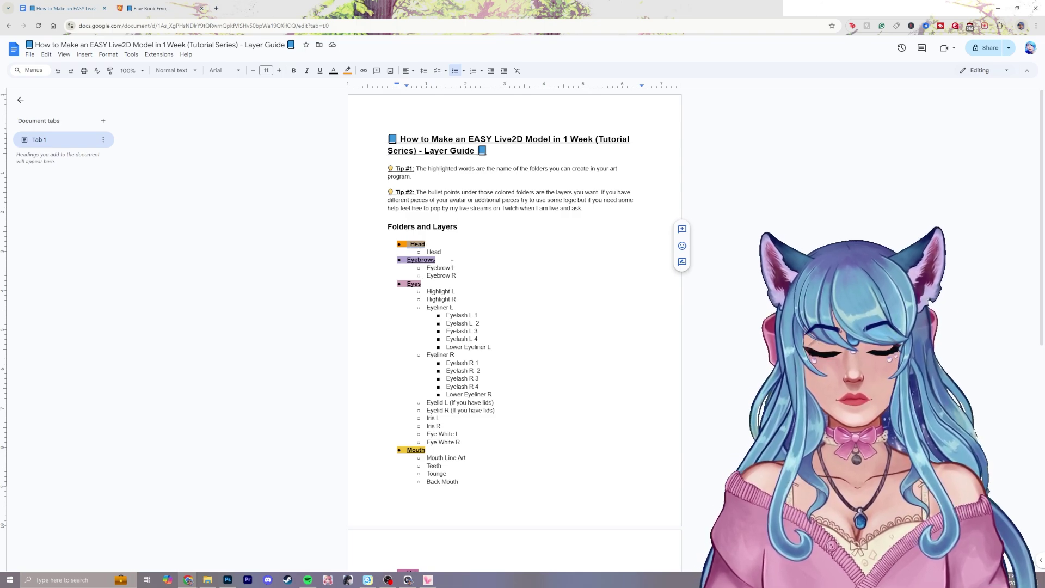
left_click_drag(426, 266, 427, 291)
left_click(482, 289)
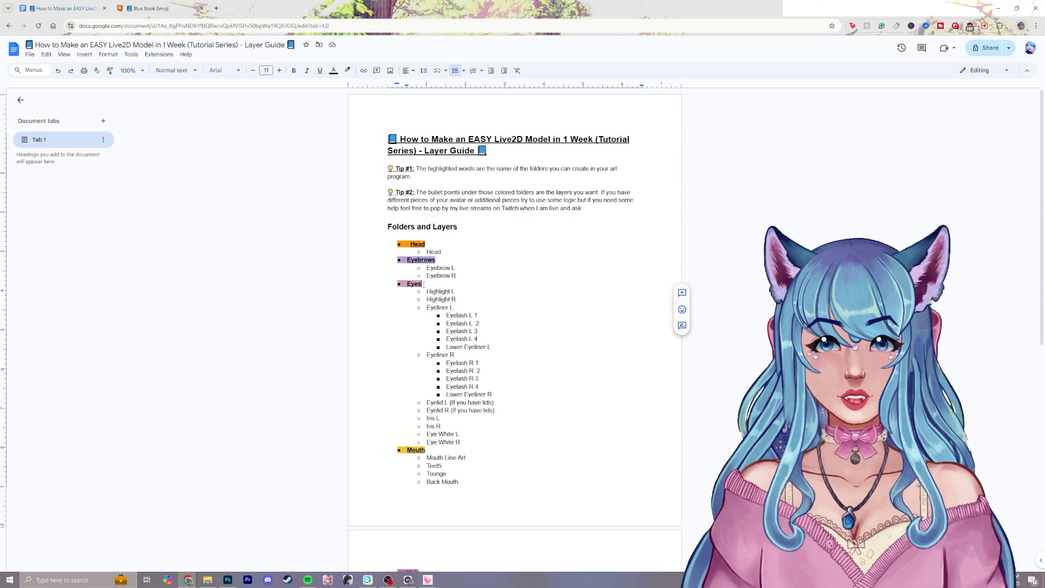
scroll(482, 289, "down", 3)
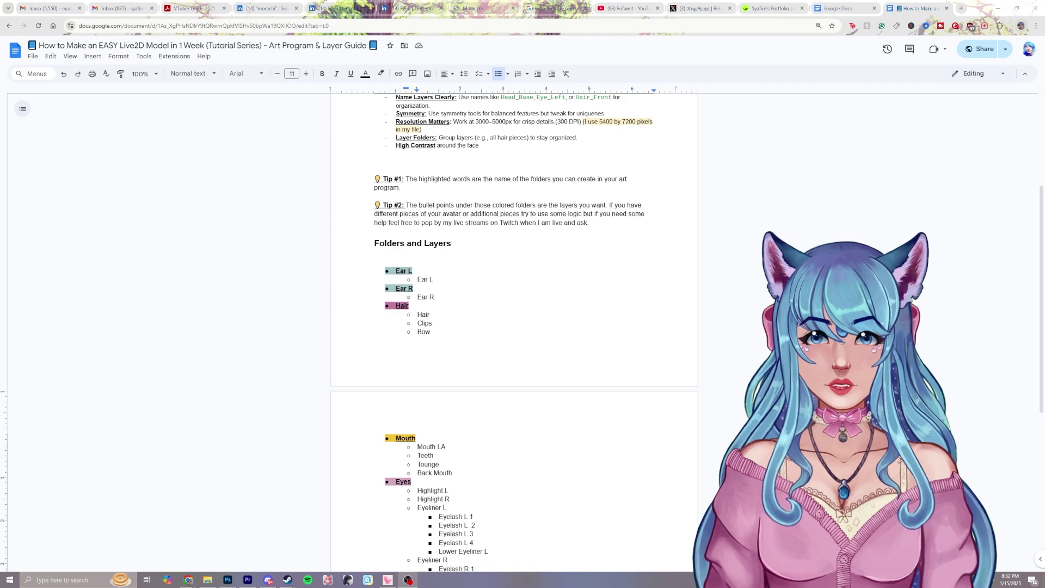
scroll(424, 259, "down", 4)
scroll(424, 259, "up", 2)
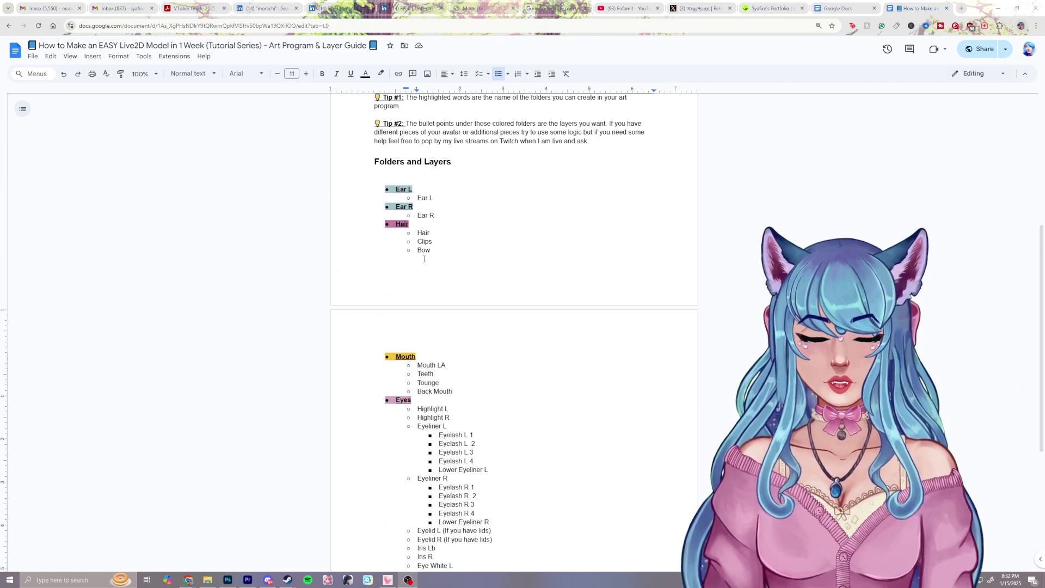
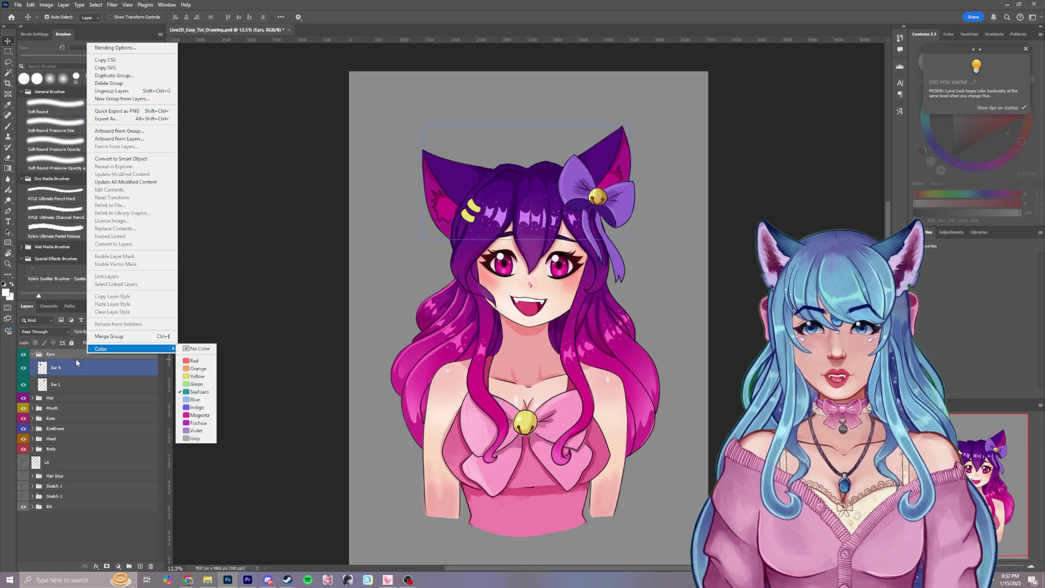
- In Photoshop, try moving the Ear R layer away from the head, and undo the move
left_click(76, 368)
left_click_drag(467, 180, 433, 179)
key("ctrl+z")
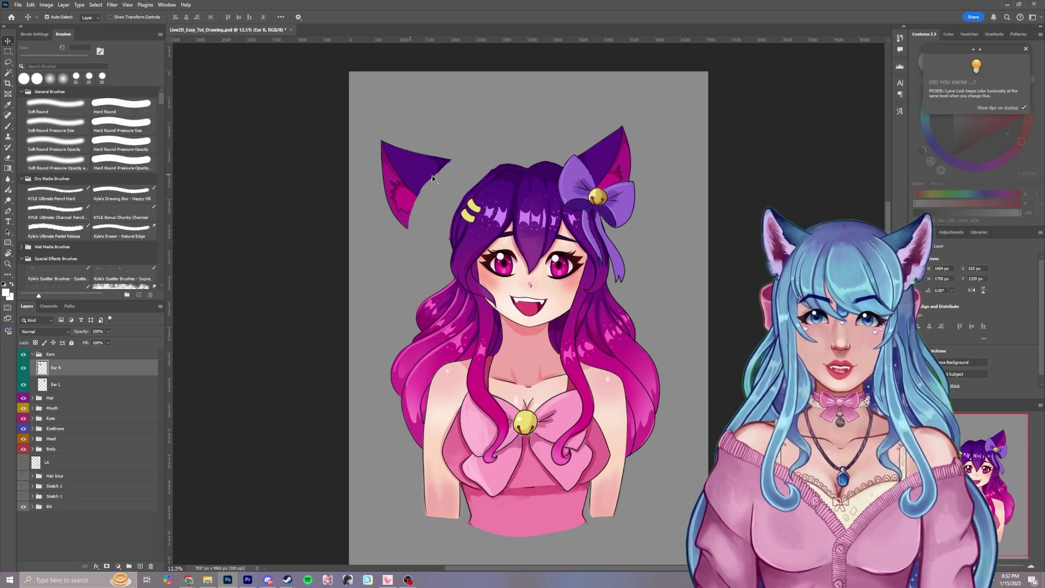
scroll(479, 184, "up", 4)
key("ctrl+z")
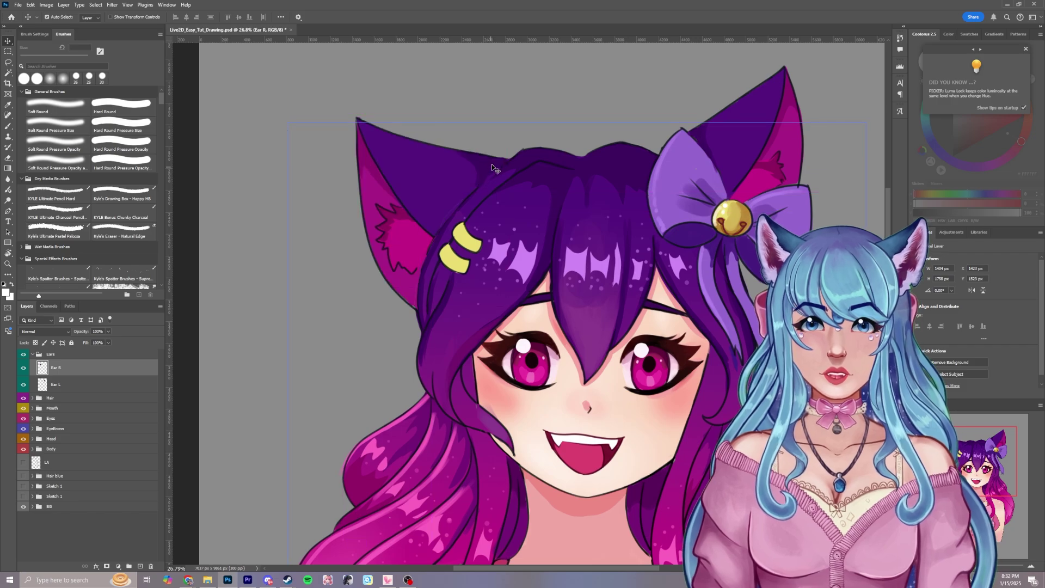
- Trace the border between the Ear R artwork and the hair with the Lasso tool and examine where they meet
key("l")
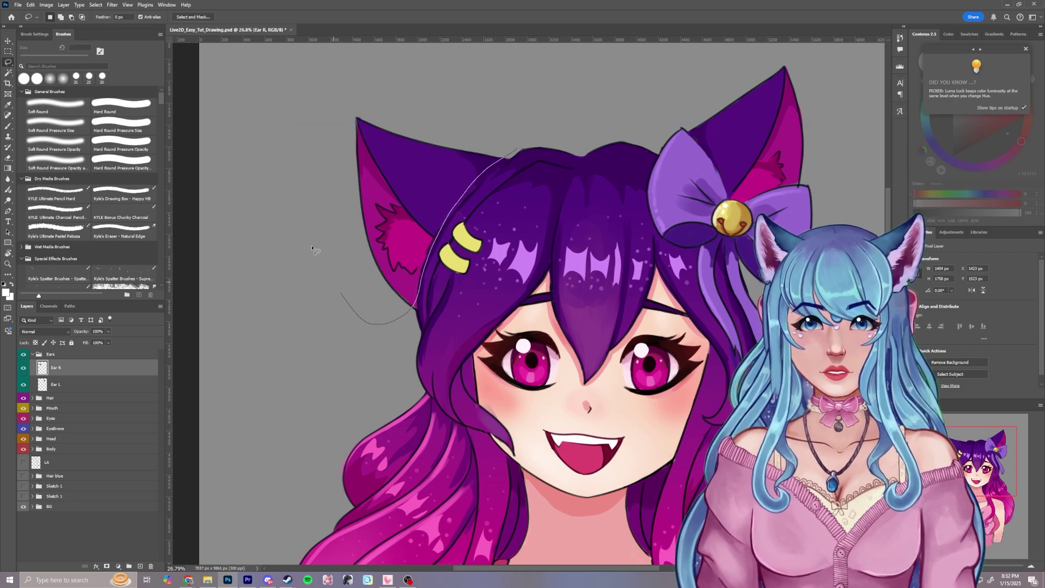
scroll(462, 194, "up", 4)
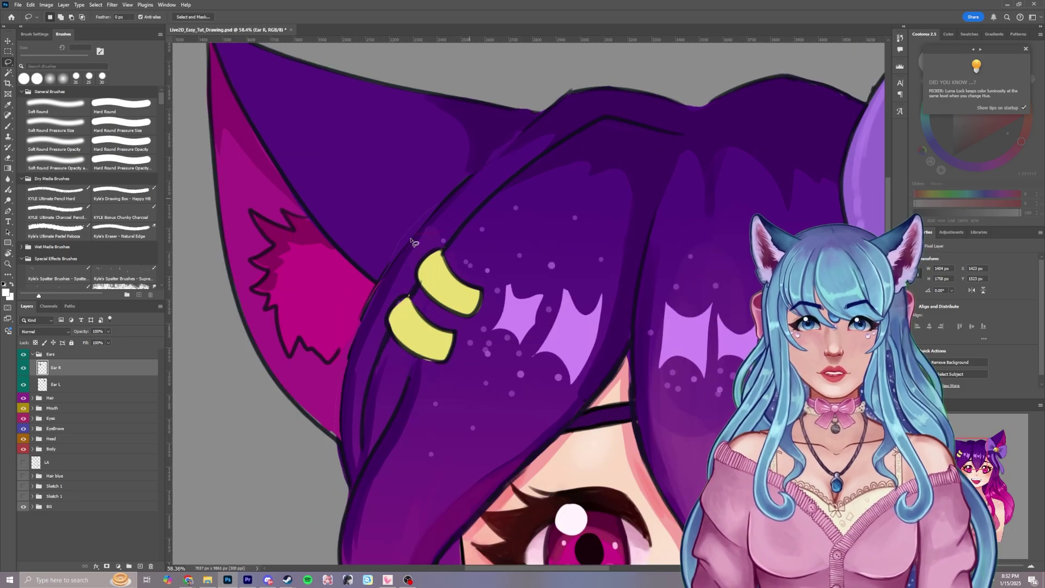
scroll(439, 246, "down", 8)
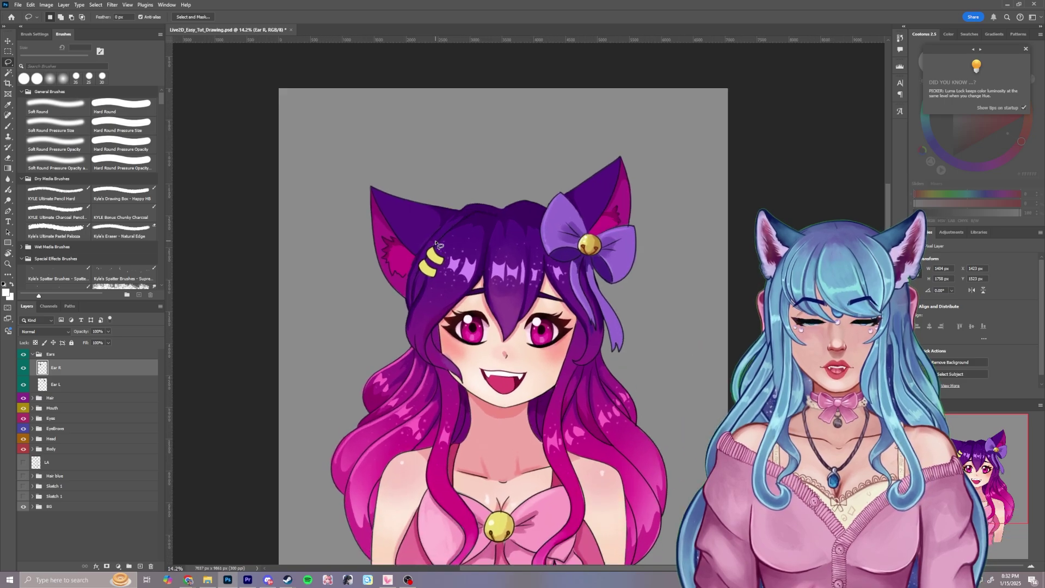
scroll(445, 238, "up", 3)
scroll(462, 231, "down", 1)
scroll(462, 231, "up", 2)
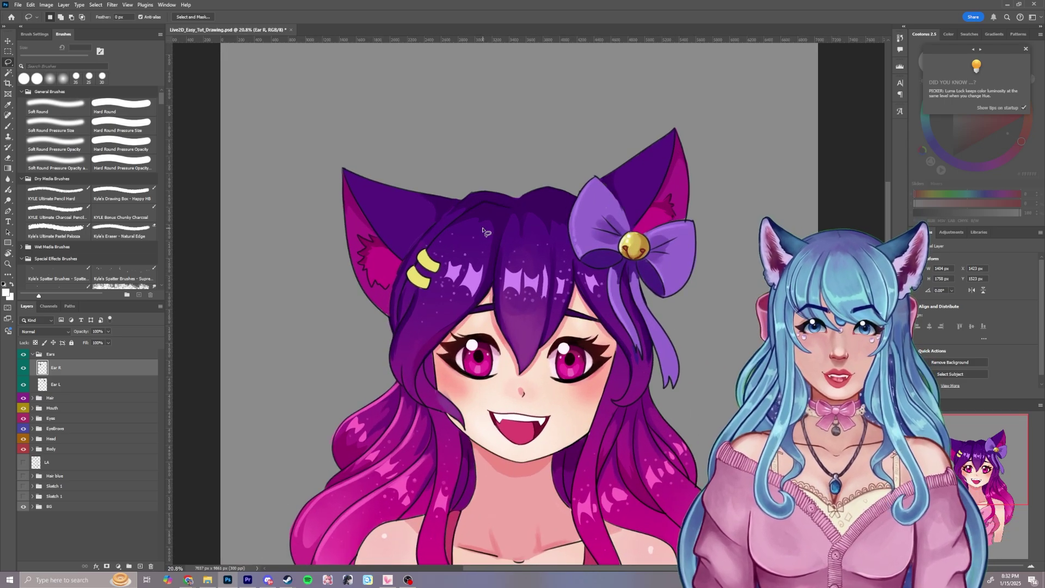
scroll(483, 229, "down", 1)
scroll(486, 231, "down", 2)
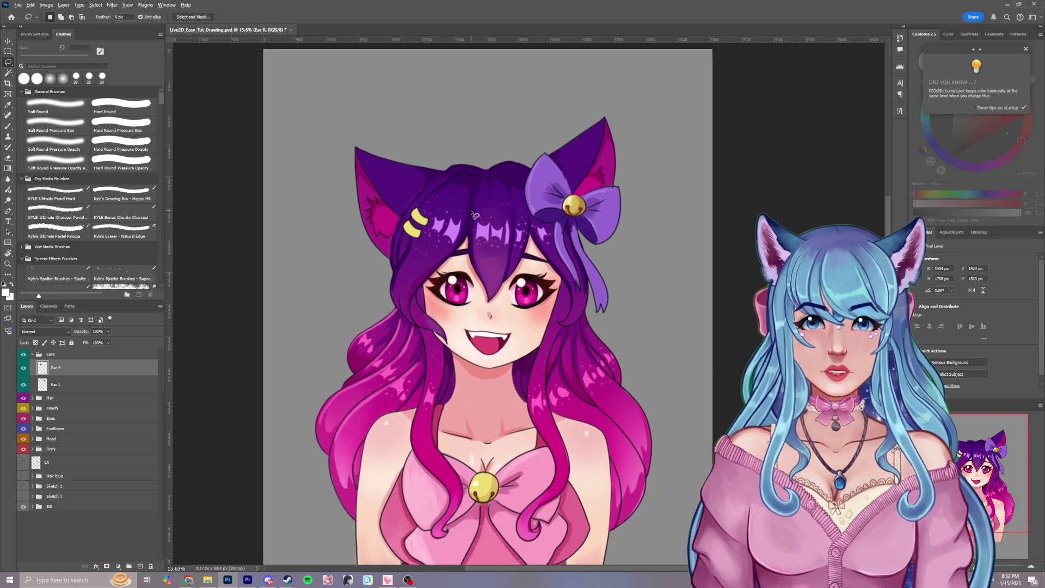
scroll(472, 212, "up", 1)
scroll(473, 212, "down", 1)
scroll(477, 211, "up", 1)
- Move the Ear R artwork away from the head and extend its hidden outer base using the ear's sampled purples
key("v")
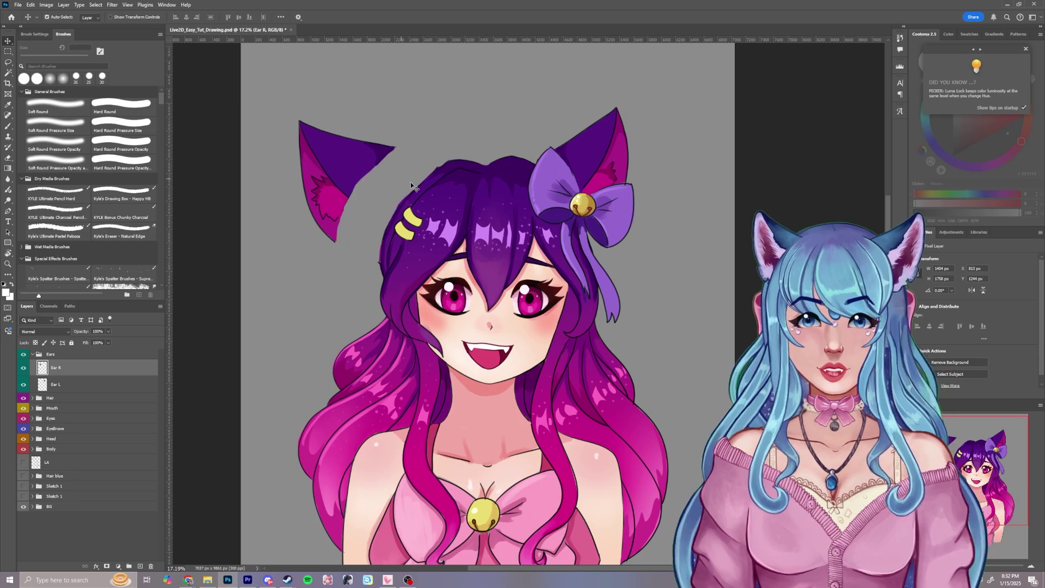
left_click_drag(420, 204, 348, 147)
key("i")
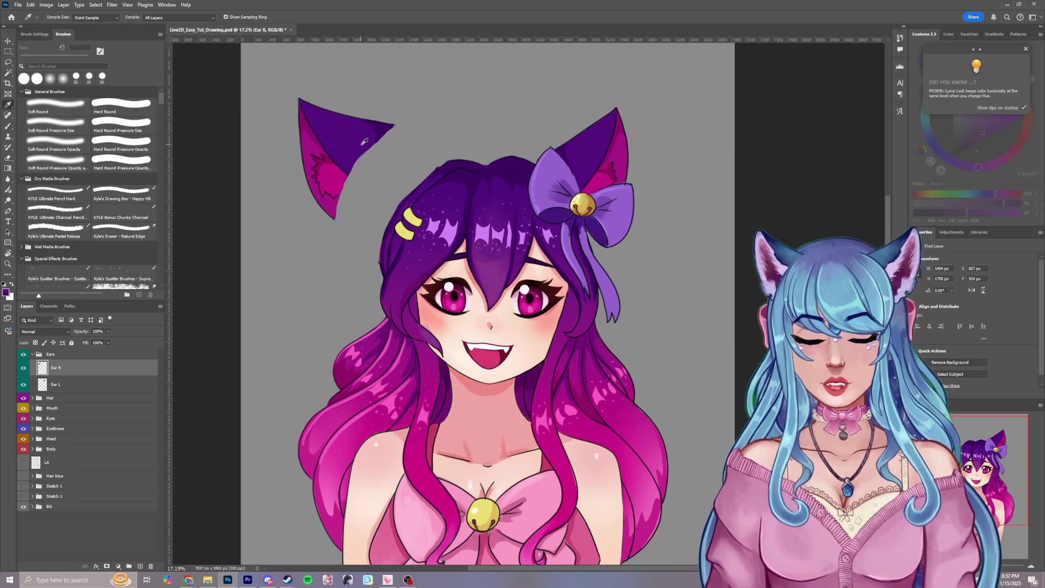
key("b")
left_click(382, 131, "alt")
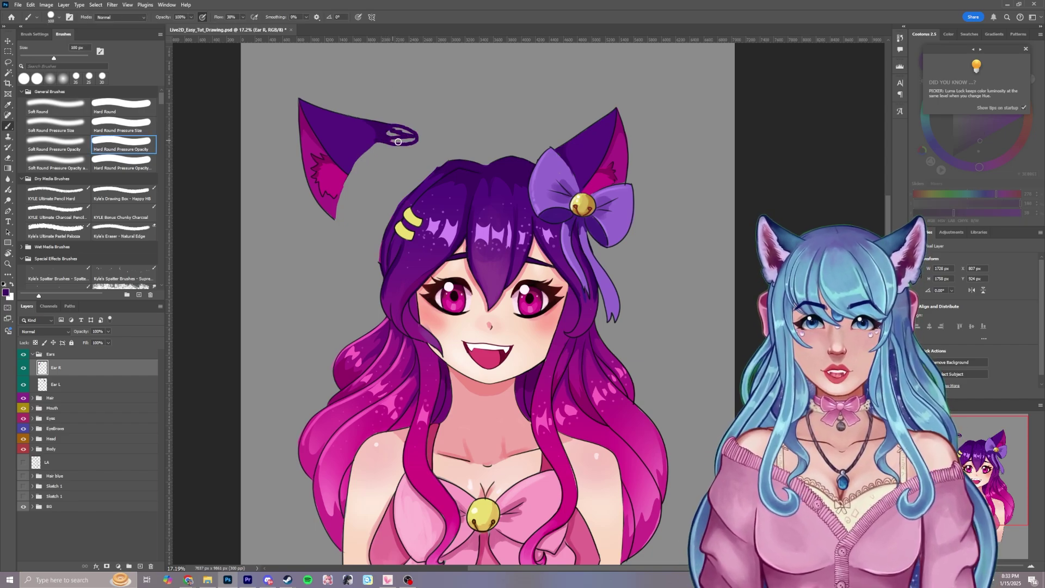
left_click(352, 128, "alt")
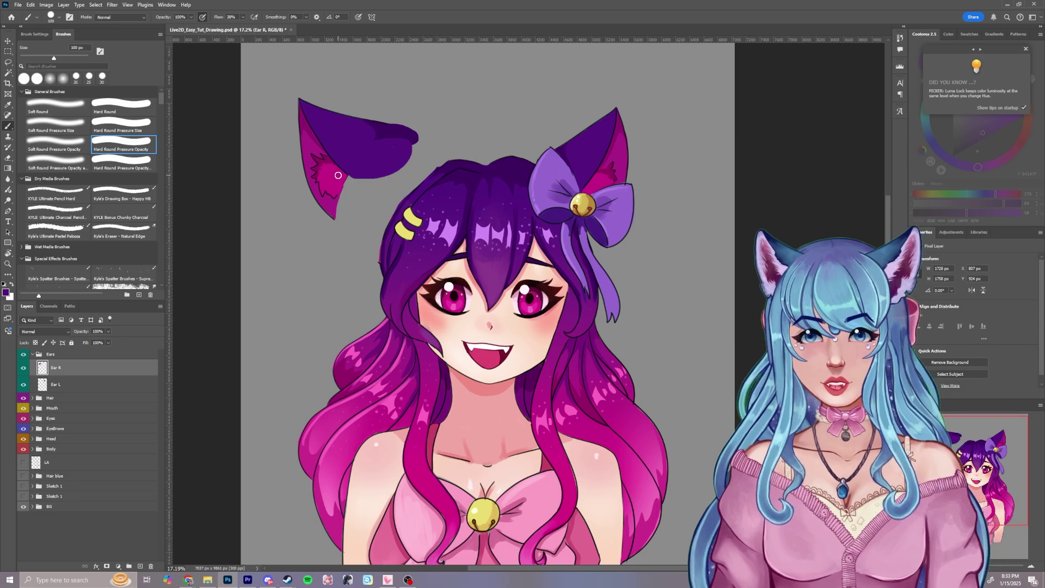
- Extend the hidden inner part of the detached ear with magenta sampled from its inside
key("i")
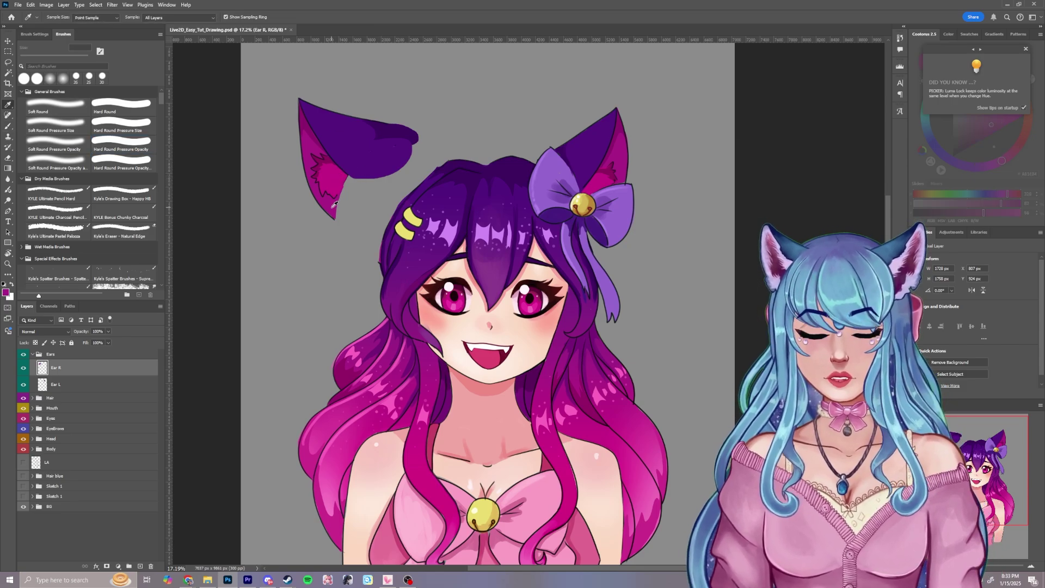
key("b")
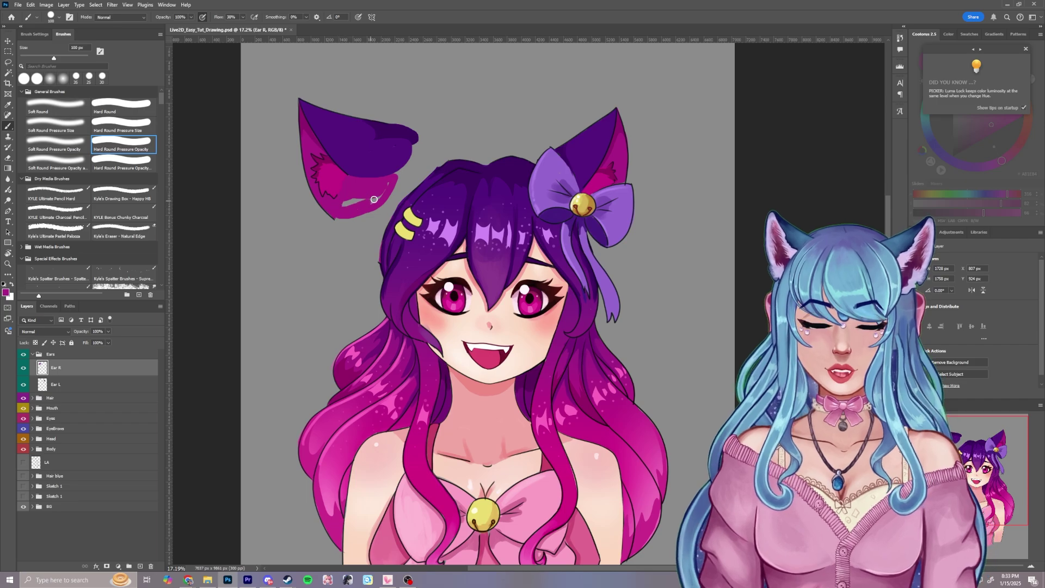
left_click(329, 180, "alt")
- Move the extended ear back onto the head and place the Ear R layer directly below the LA layer
key("v")
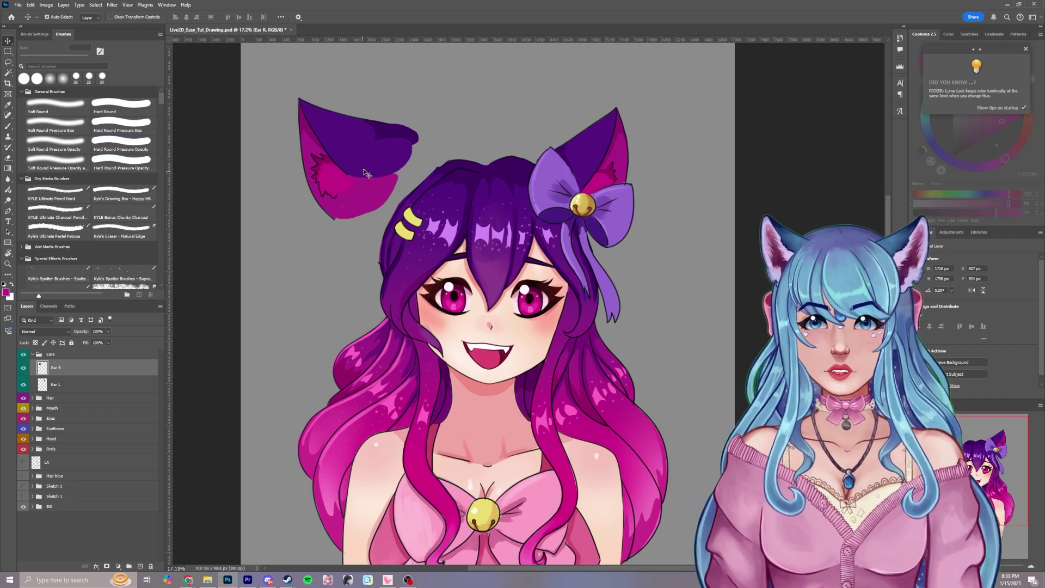
left_click_drag(334, 189, 364, 223)
left_click_drag(65, 366, 63, 469)
- Try shifting and rotating the ear behind the hair with Free Transform to test its range of motion
key("ctrl+t")
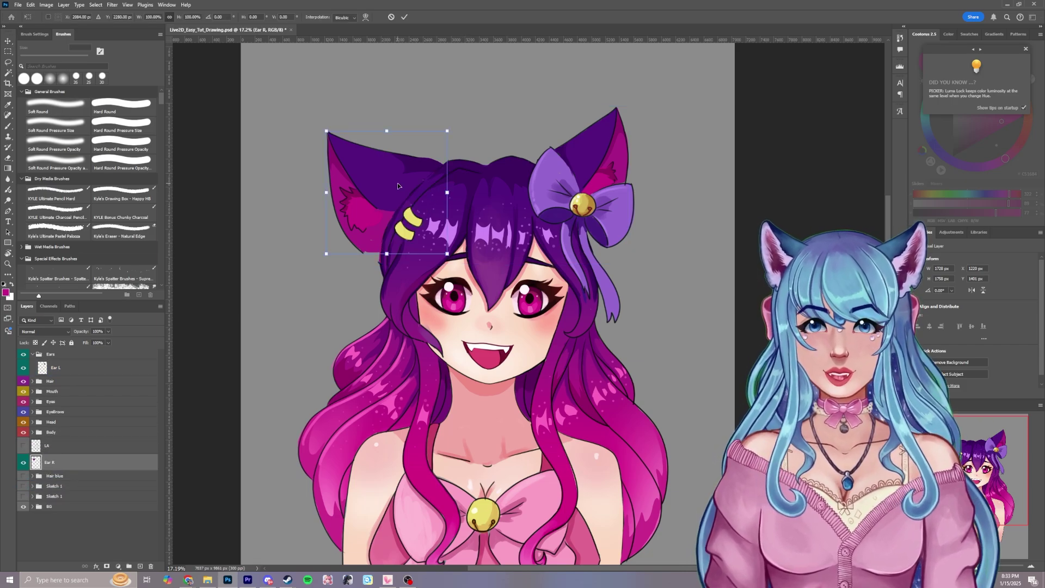
left_click_drag(397, 183, 418, 187)
left_click_drag(455, 117, 380, 126)
left_click_drag(395, 162, 415, 199)
left_click_drag(477, 177, 471, 169)
left_click_drag(408, 190, 458, 143)
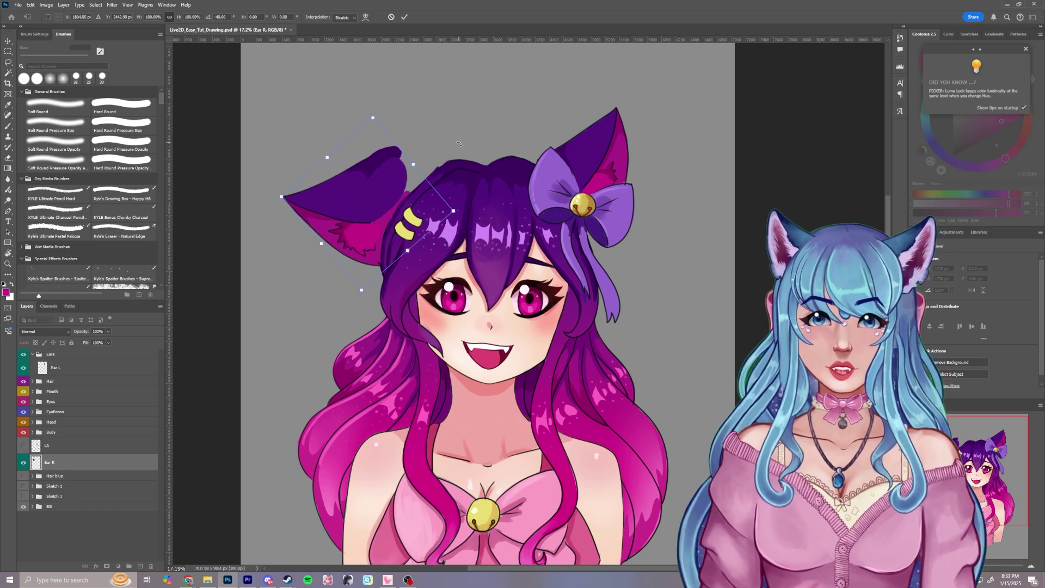
- Undo the ear's transform, its layer reordering and its move back onto the head
key("ctrl+z")
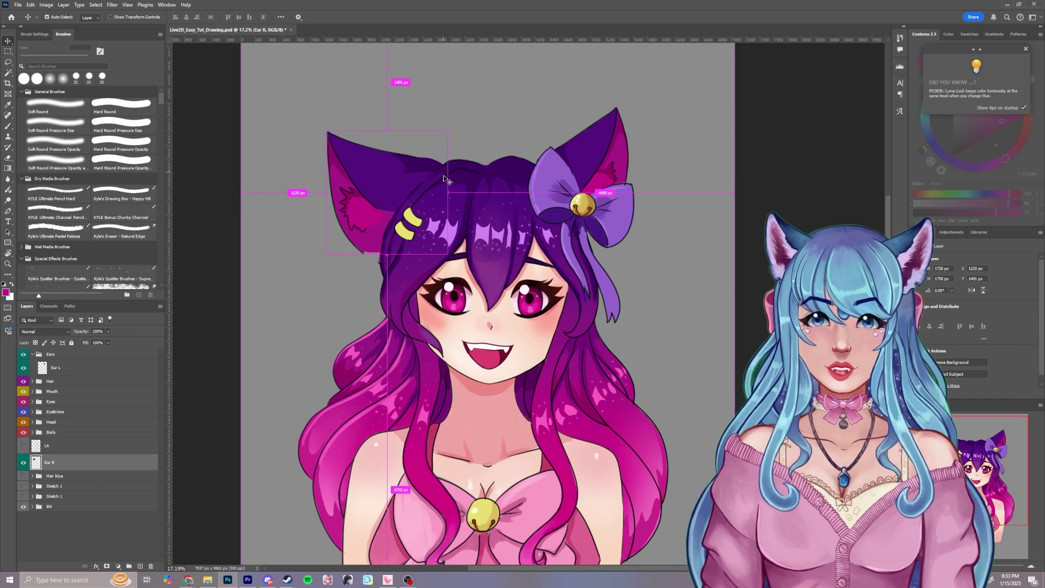
key("ctrl+z")
key("ctrl+z")
key("ctrl")
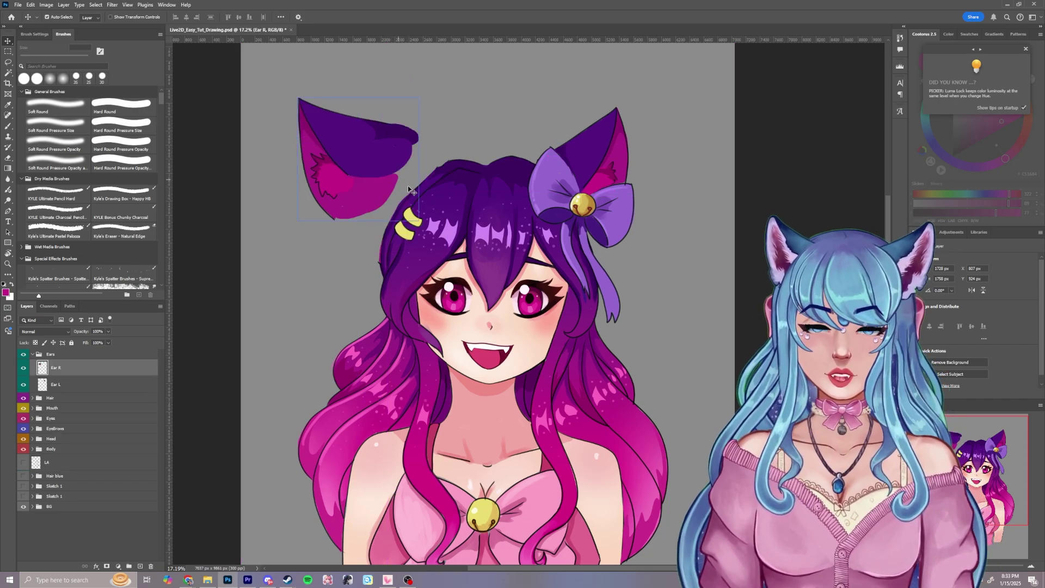
- Restack the Ear R layer behind the hair, just below LA, and position the ear against the side of the head
mouse_move(379, 158)
left_mouse_down()
mouse_move(422, 194)
mouse_move(382, 175)
left_mouse_up()
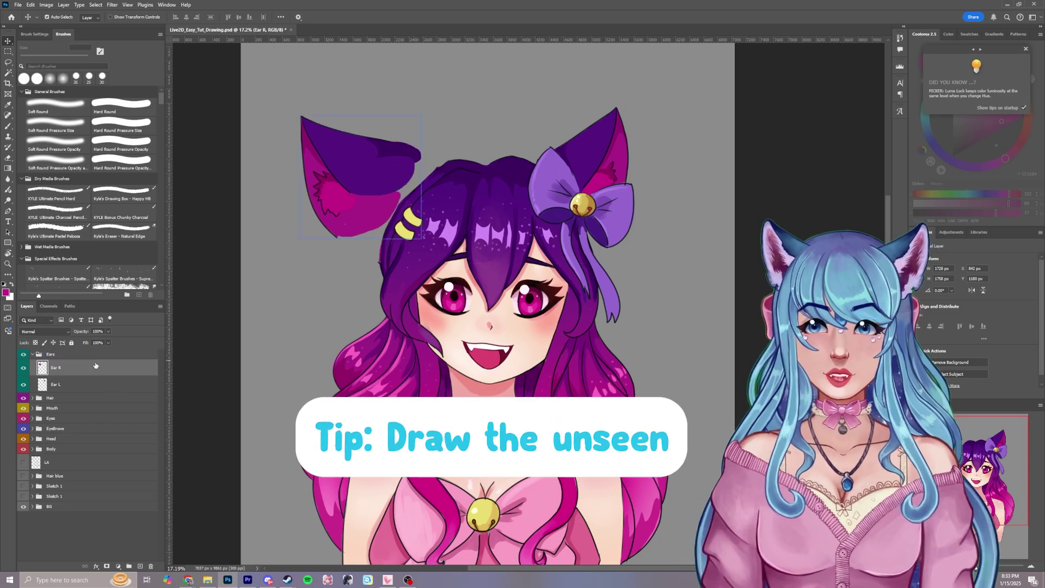
left_click_drag(85, 441, 84, 468)
left_click_drag(370, 179, 350, 186)
- Try rotating the Ear R layer and shifting it behind the hair with Free Transform to demonstrate ear movement
key("ctrl+t")
left_click_drag(428, 185, 406, 116)
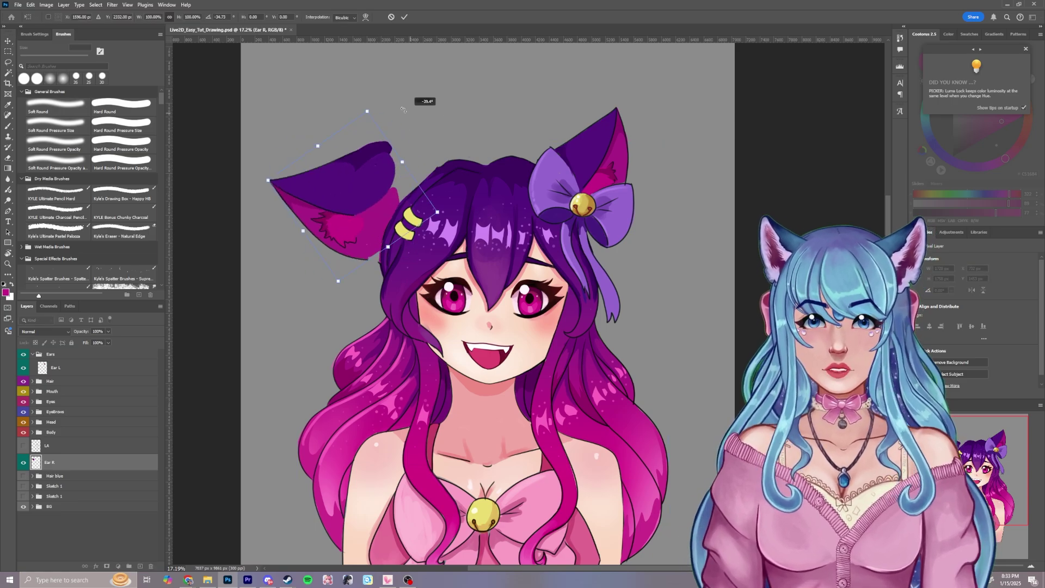
left_click_drag(332, 204, 361, 189)
left_click_drag(492, 169, 494, 154)
left_click_drag(391, 187, 391, 217)
- Undo the Ear R transform, its restacking below LA and the painted extension of the ear's hidden base
key("ctrl+z")
key("ctrl+z")
key("ctrl+z")
key("ctrl+z")
key("ctrl+z")
key("ctrl+z")
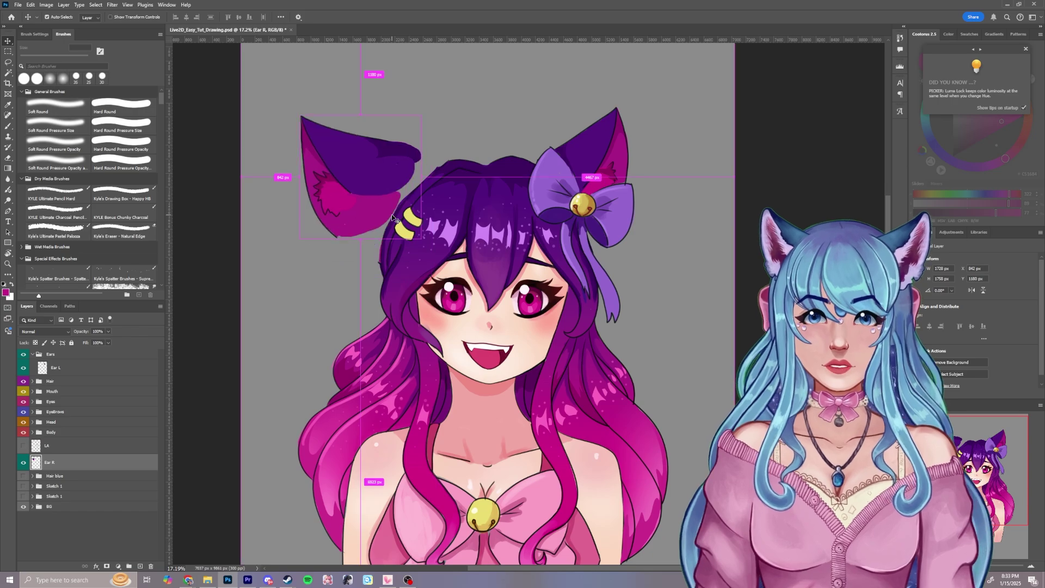
key("ctrl+z")
key("ctrl+z")
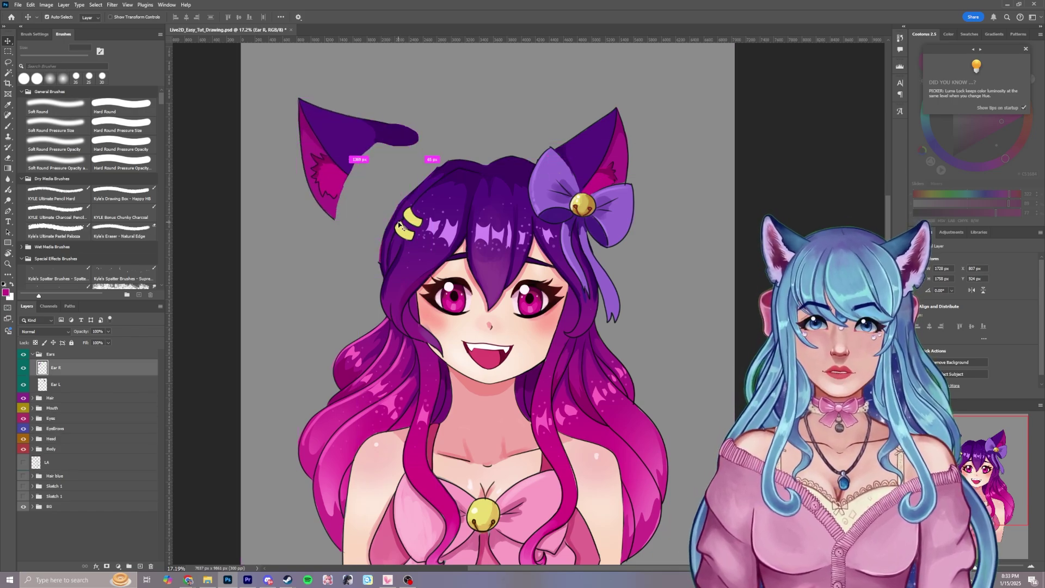
key("ctrl+z")
- Move the Ear R and Ear L layers away from the head into the empty background
left_click_drag(412, 194, 361, 152)
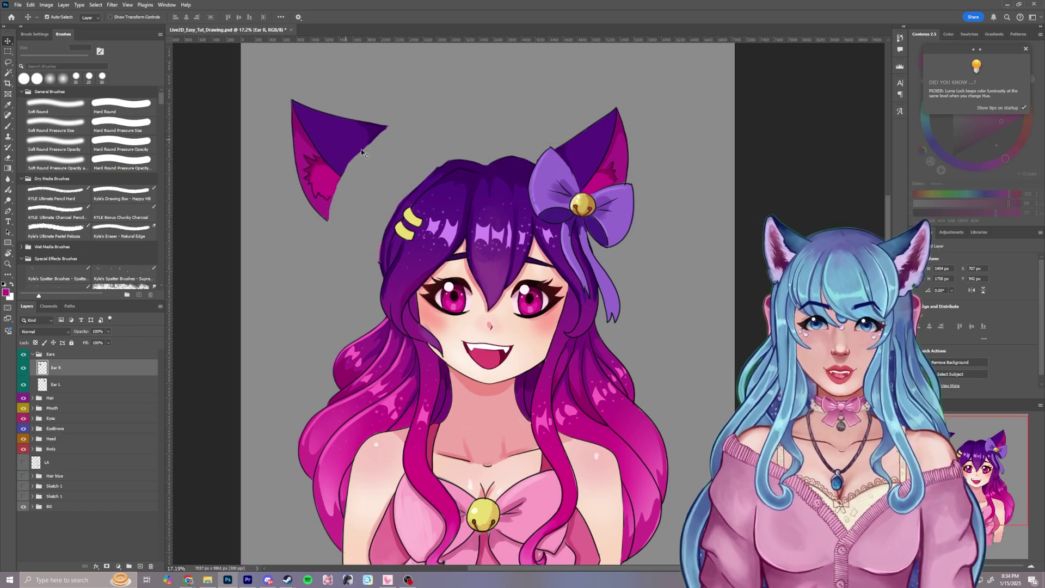
key("ctrl+z")
key("ctrl+shift+z")
left_click_drag(580, 173, 621, 75)
- Erase the stray line fragments above the hair on the Ear L layer with an enlarged eraser
key("e")
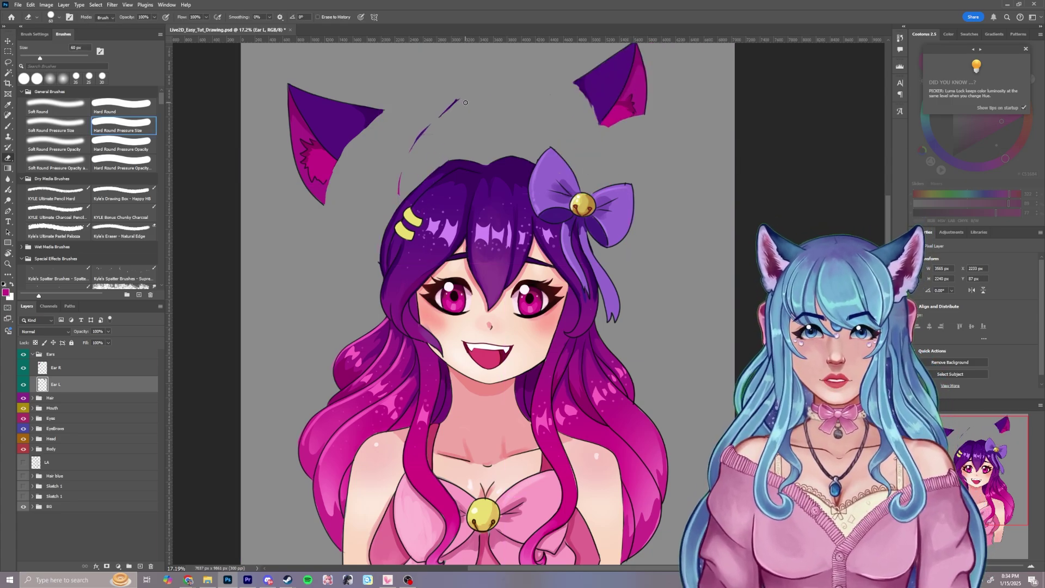
key("bracketright")
key("bracketright")
key("bracketright")
key("bracketright")
key("bracketright")
key("bracketright")
key("bracketright")
key("bracketright")
left_click_drag(466, 102, 407, 152)
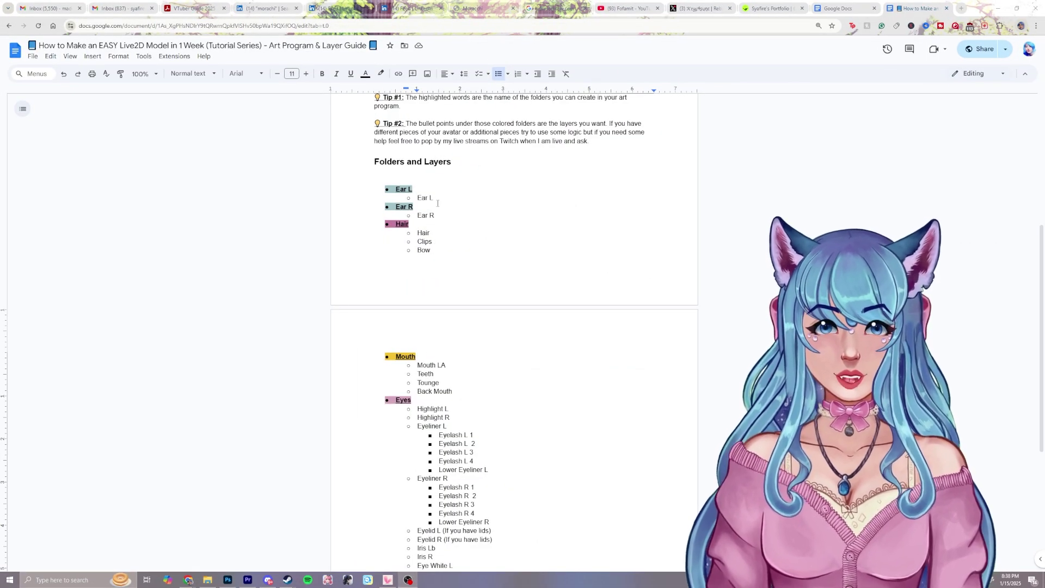
- Highlight the guide's Ear R entry and, back in Photoshop, try moving the ear layers off the head
left_click_drag(437, 203, 415, 214)
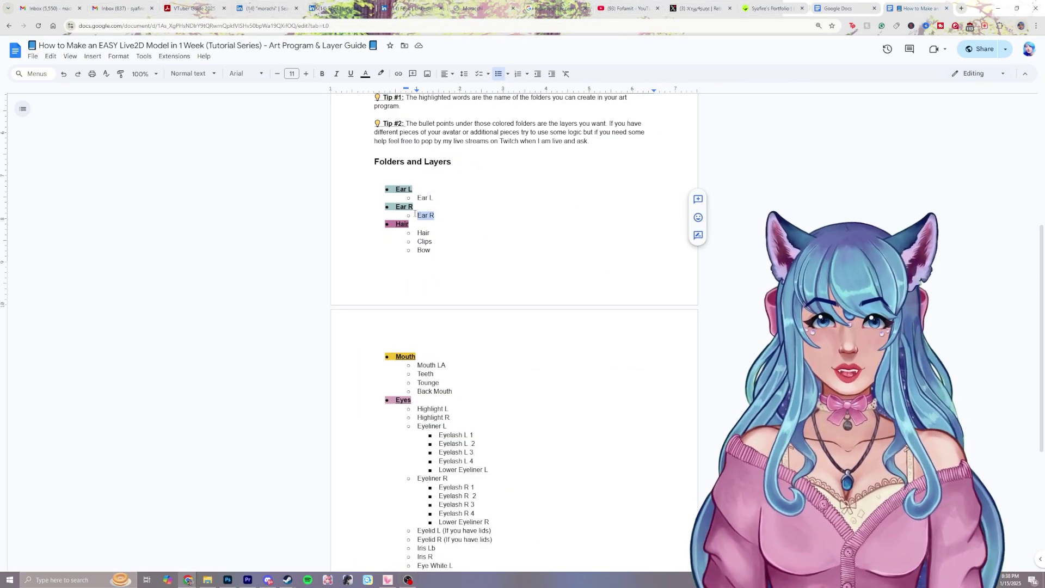
left_click(228, 579)
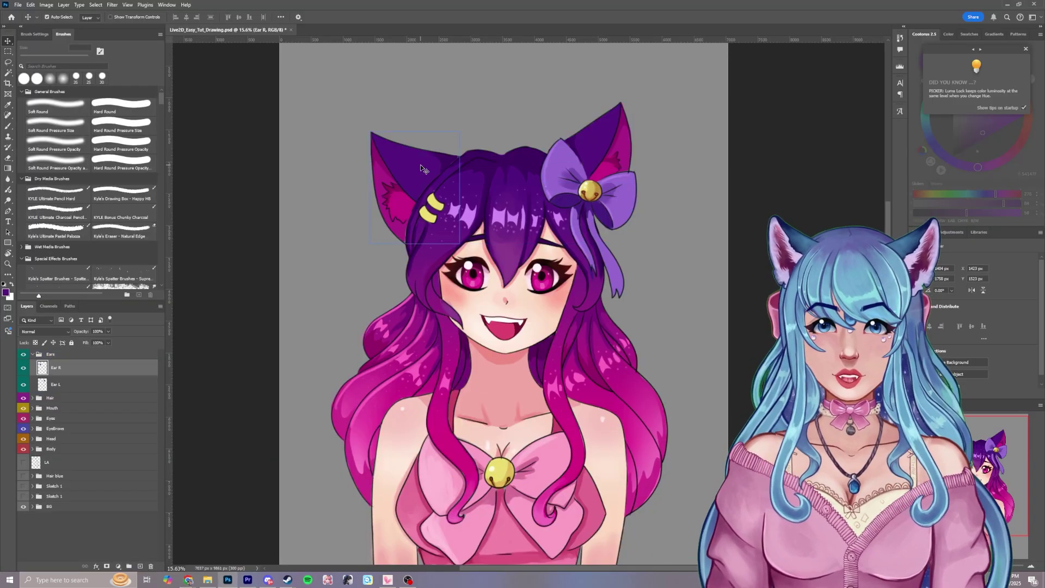
left_click_drag(420, 164, 384, 156)
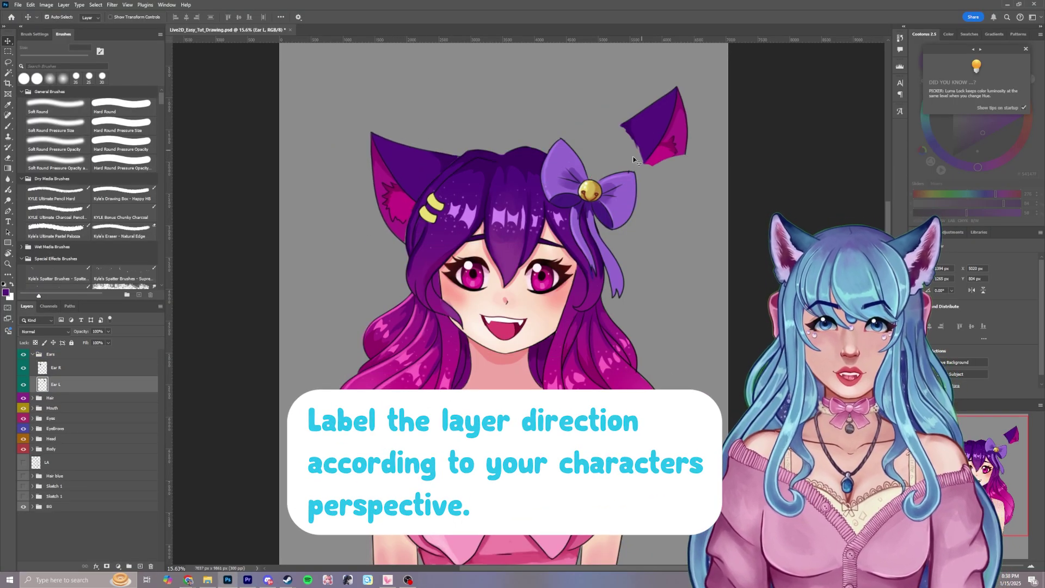
key("ctrl+z")
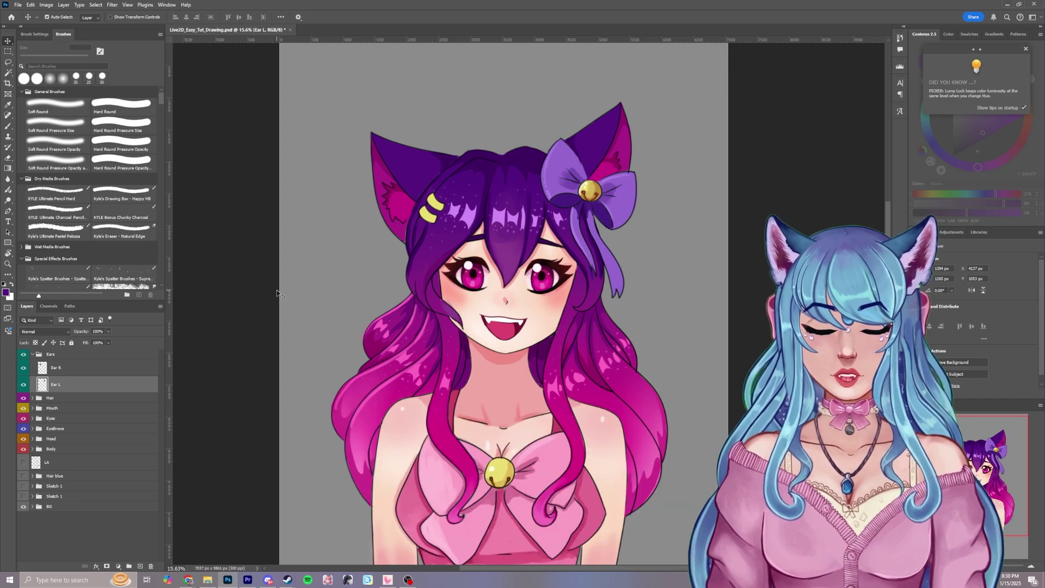
- Check the hair entries in the layer guide and expand the Hair folder in the Photoshop file
key("alt+Tab")
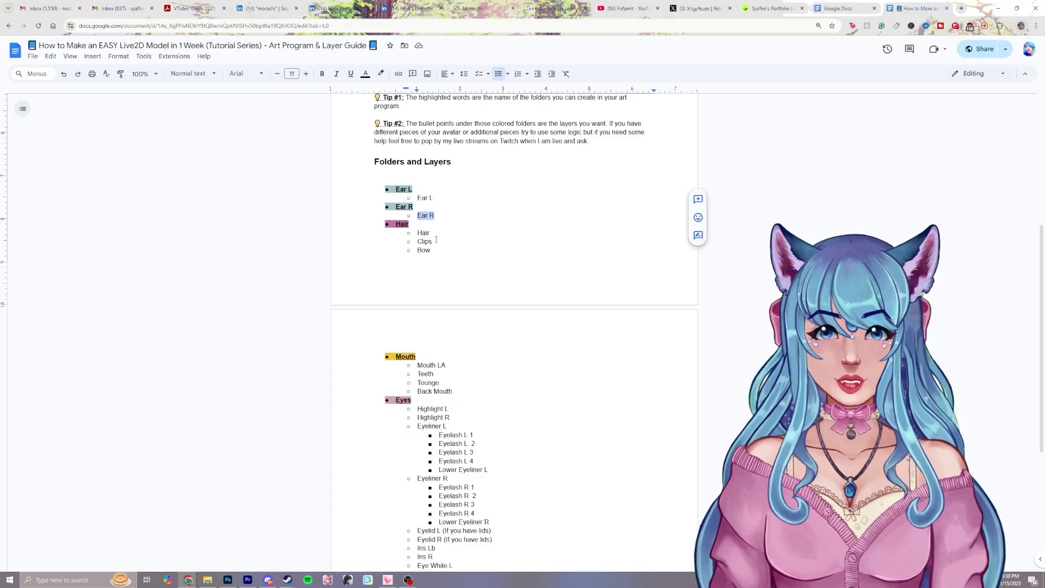
key("alt+Tab")
left_click(47, 398)
left_click(32, 398)
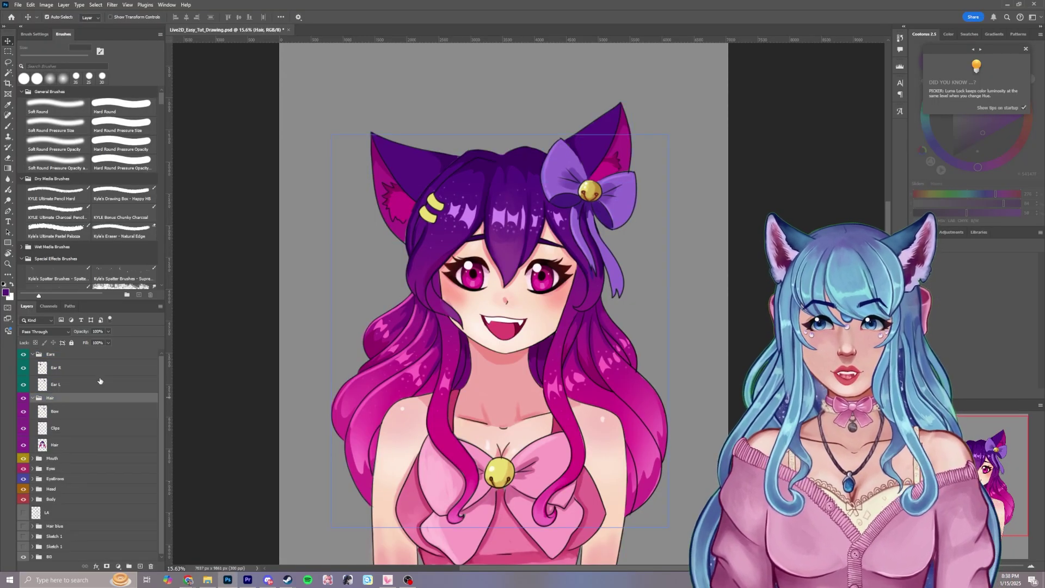
- Try moving the Bow layer away from the ear to show it is separate from the hair
left_click(65, 411)
left_click_drag(594, 187, 721, 211)
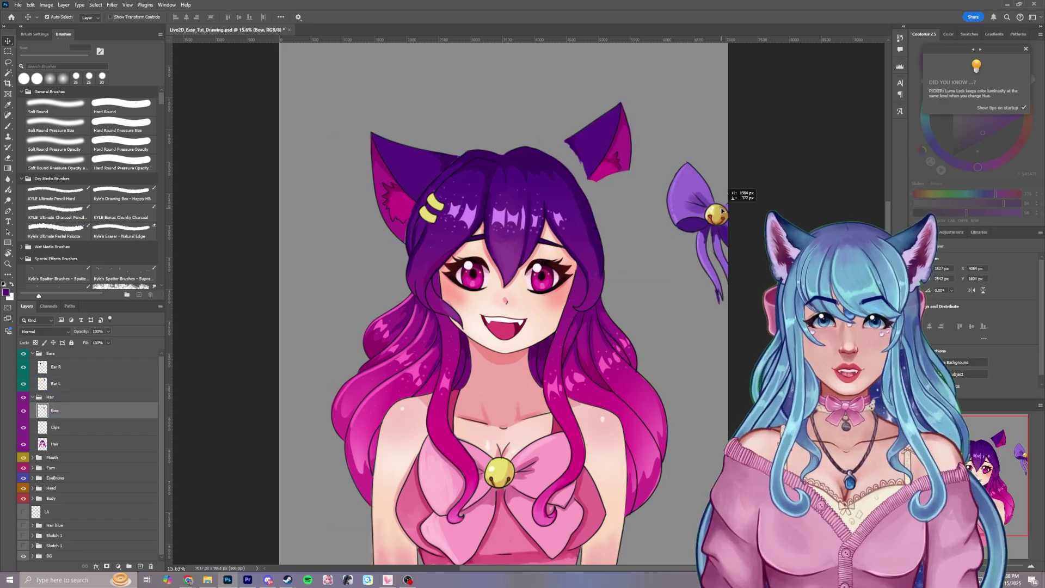
left_click_drag(600, 147, 602, 143)
key("ctrl+z")
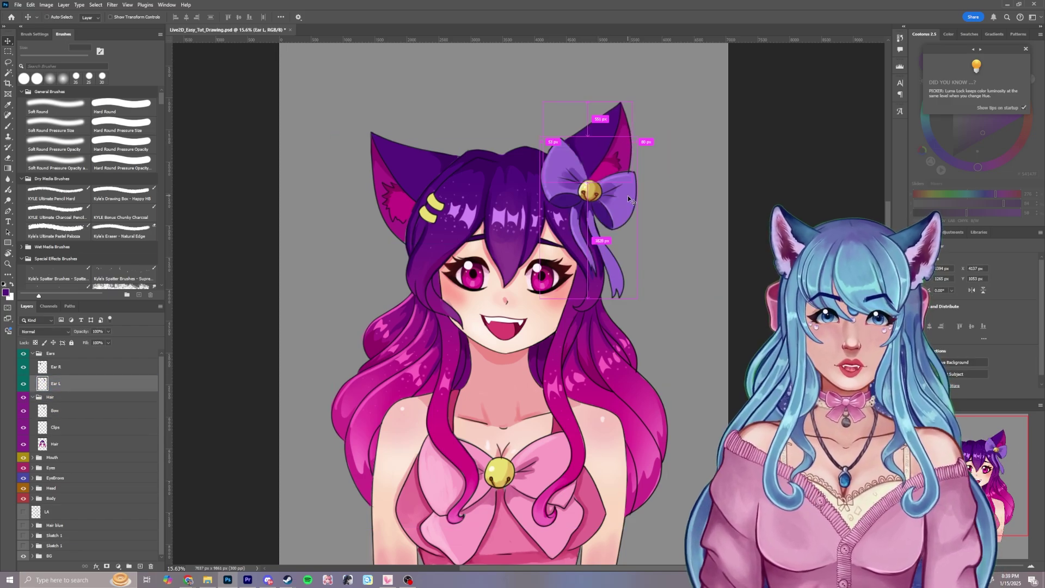
- Try moving the Clips layer off the hair to show the hair clips are a separate piece
left_click(75, 417)
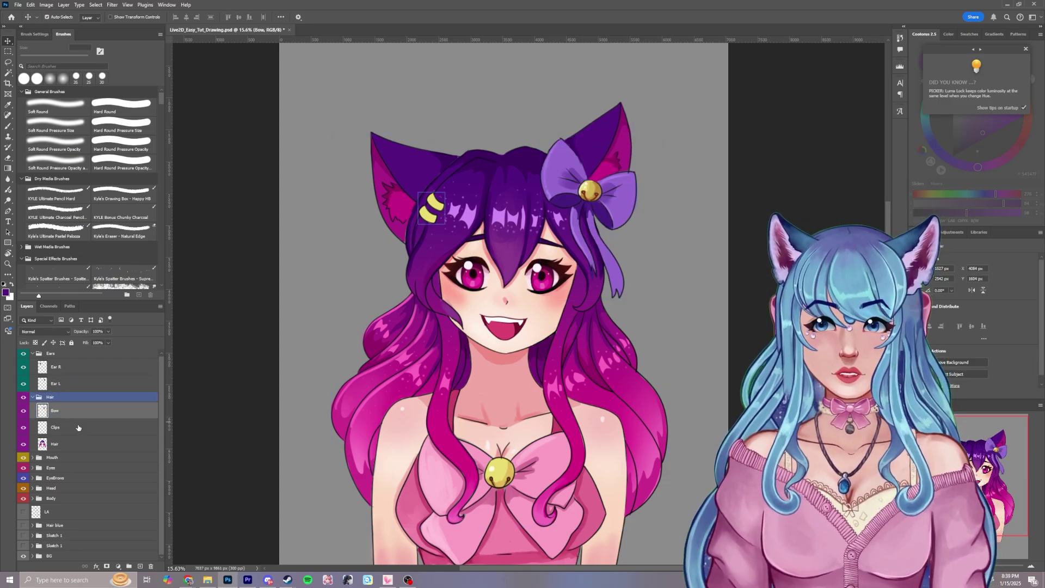
left_click(77, 427)
left_click_drag(432, 207, 358, 198)
key("ctrl+z")
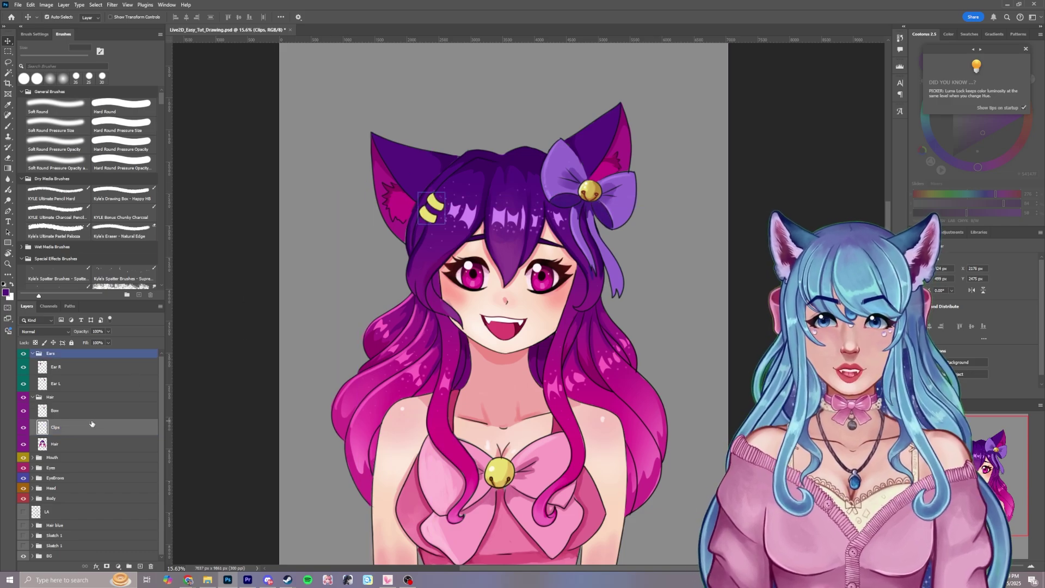
- Try moving the Hair layer aside to show that all the hair is on one layer
left_click(87, 442)
left_click_drag(525, 188, 388, 197)
key("ctrl+z")
key("ctrl+z")
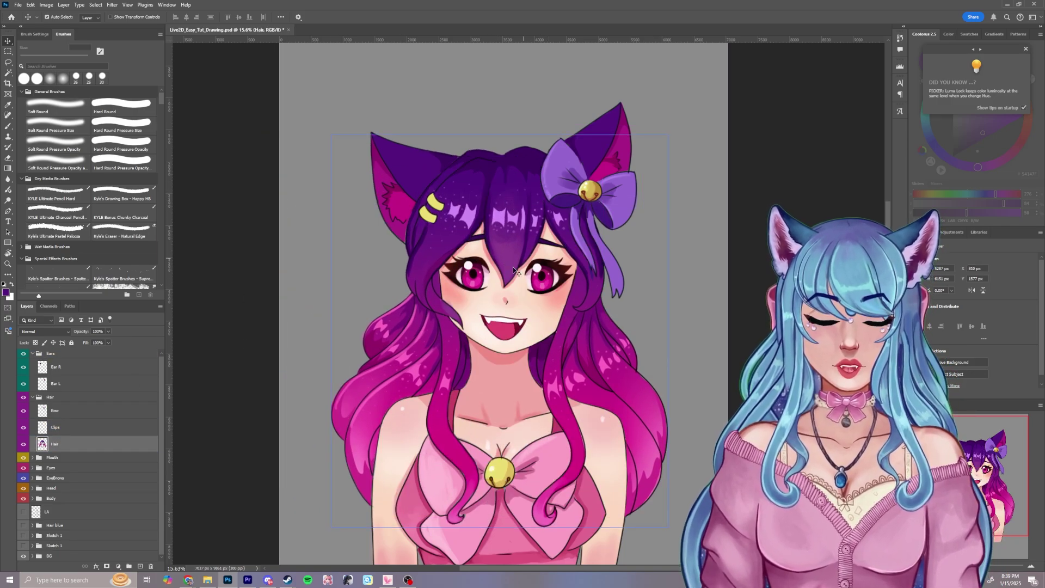
left_click_drag(508, 204, 364, 181)
key("ctrl+z")
- Check the layer guide again, reopen the Hair folder and expand the Mouth folder to show its layers
scroll(534, 257, "down", 1)
scroll(533, 260, "down", 1)
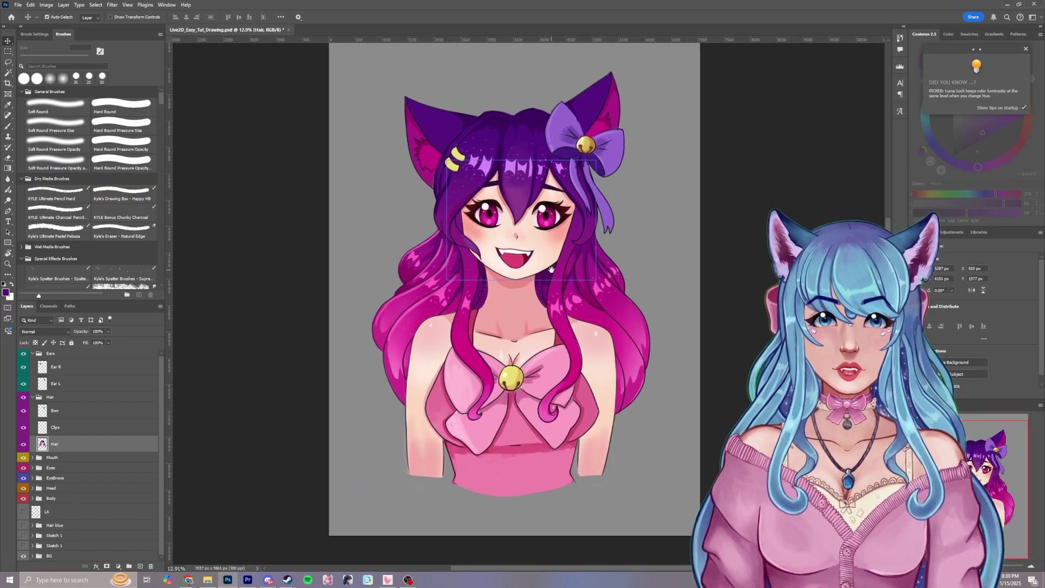
scroll(534, 260, "up", 2)
key("alt+Tab")
key("alt+Tab")
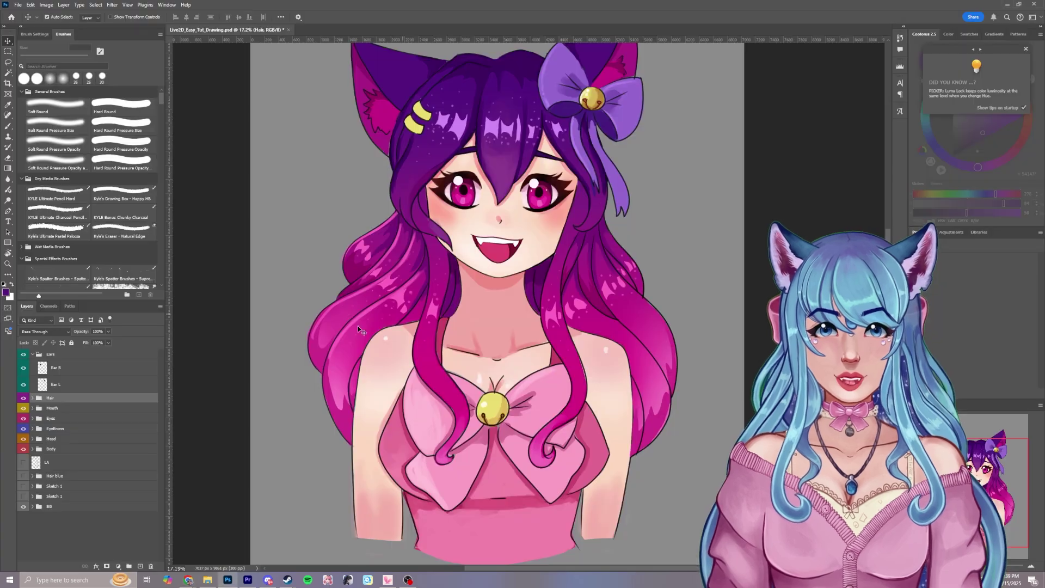
left_click(32, 397)
left_click(32, 459)
scroll(32, 459, "down", 2)
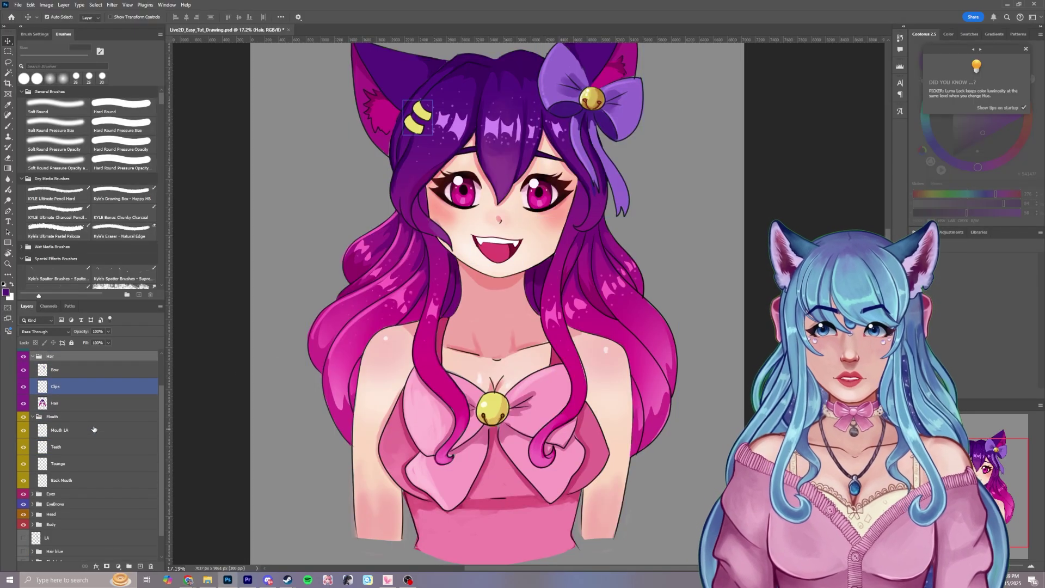
- Try moving the Mouth LA, Back Mouth, Tounge and Teeth layers off the face to show the separate pieces
left_click_drag(513, 242, 816, 153)
scroll(501, 255, "up", 4)
scroll(502, 256, "up", 1)
left_click_drag(481, 264, 727, 186)
left_click_drag(506, 243, 805, 204)
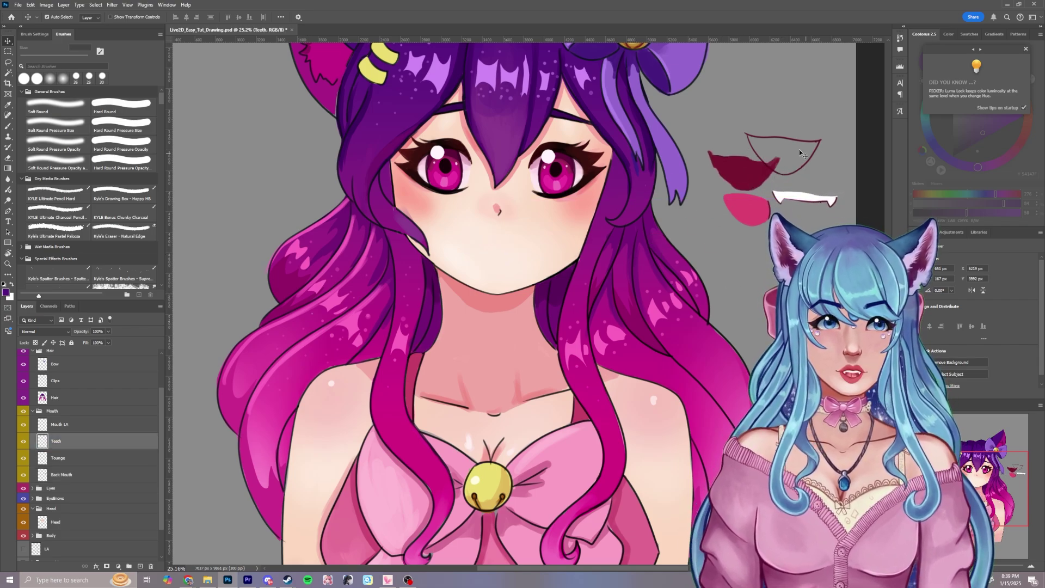
- Undo the moves of the mouth pieces away from the face
key("ctrl+z")
key("ctrl+z")
key("ctrl+z")
key("ctrl+z")
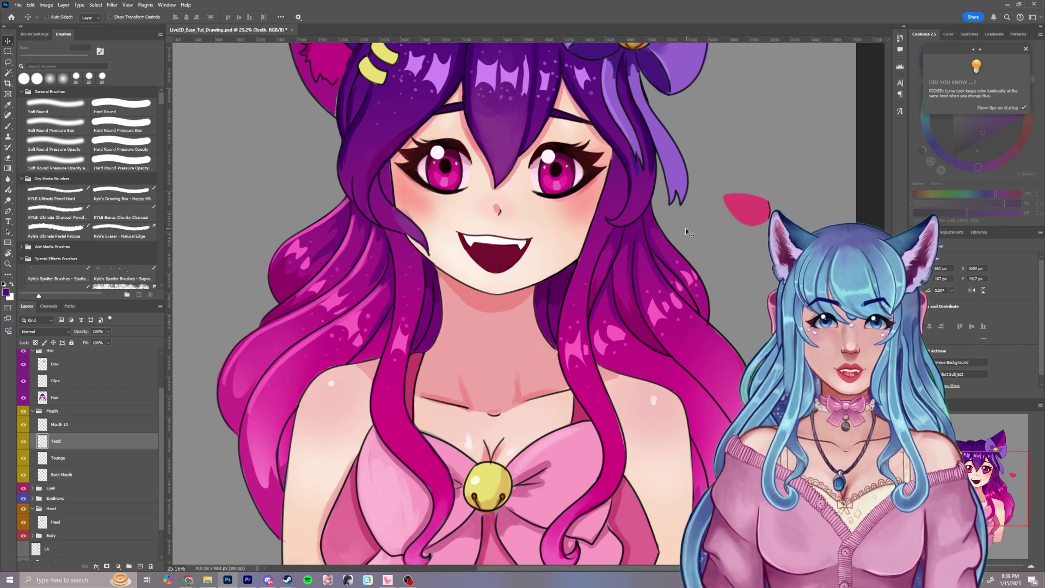
key("ctrl+z")
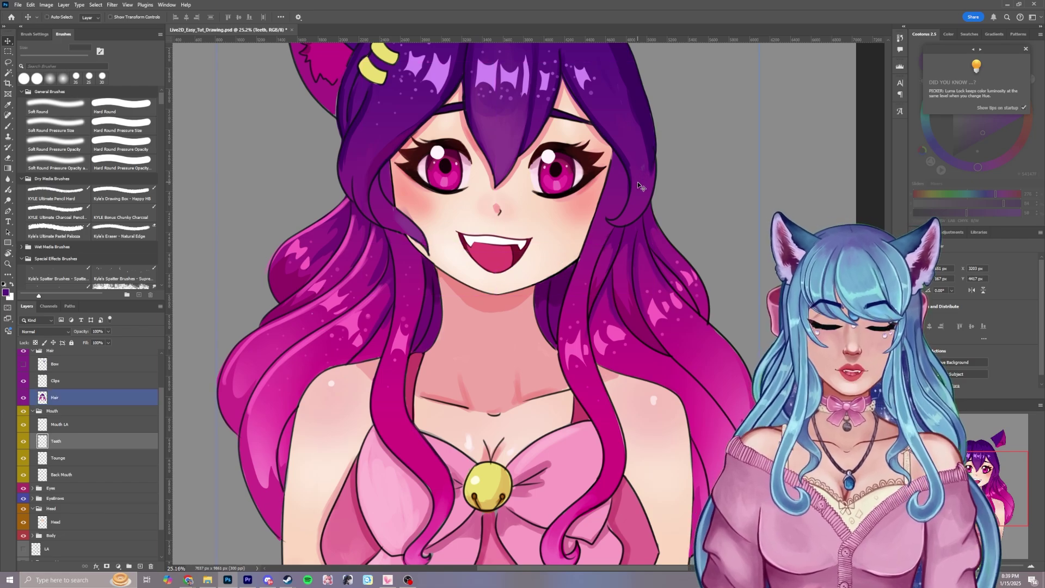
key("ctrl+shift+z")
- Check the eye layers in the guide and expand the Eyes folder and its Eye L subfolder in Photoshop
key("alt+Tab")
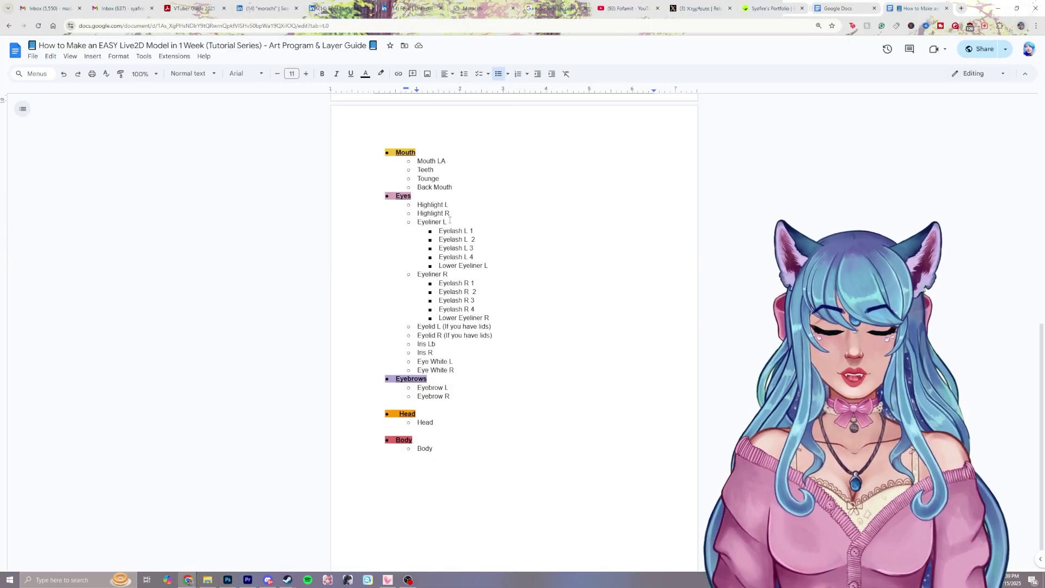
key("alt+Tab")
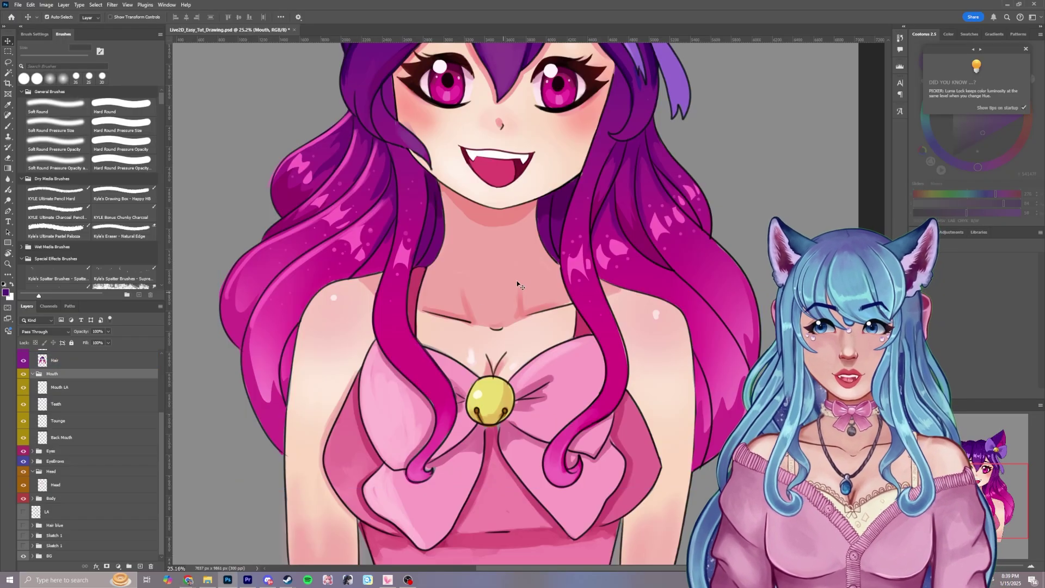
left_click_drag(505, 223, 516, 439)
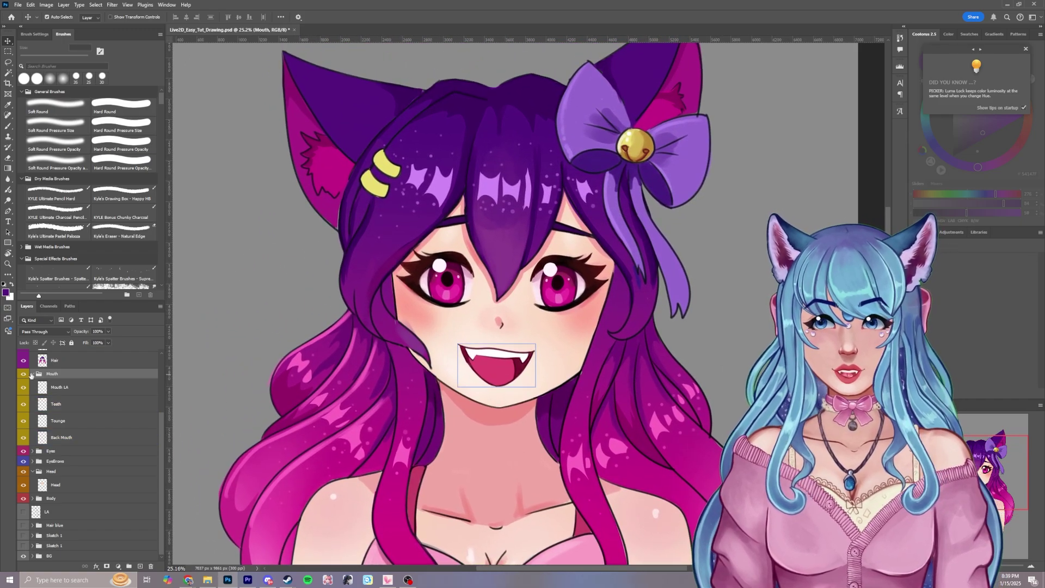
left_click(32, 374)
left_click(32, 439)
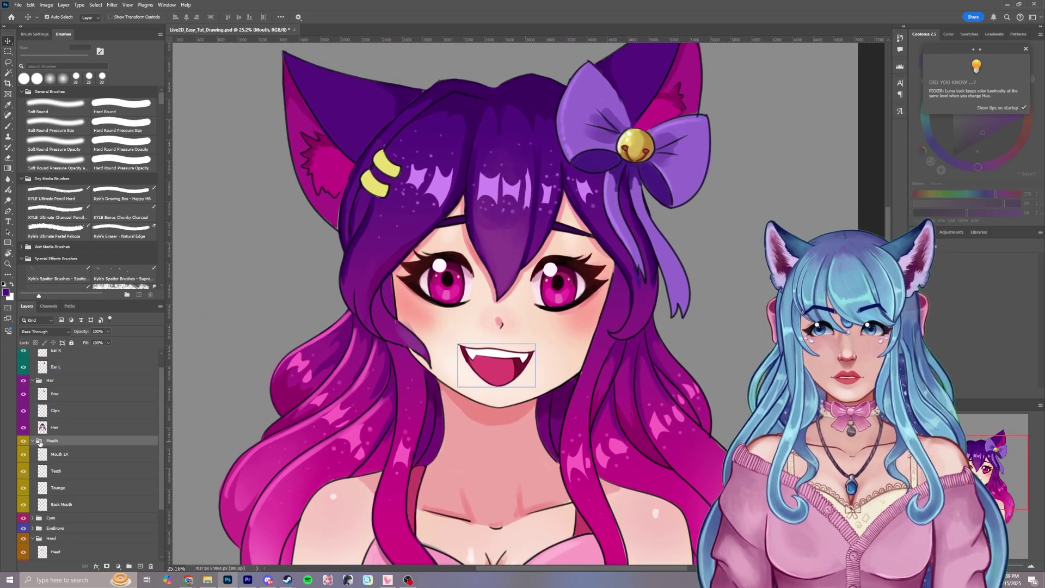
scroll(94, 443, "down", 1)
scroll(94, 442, "down", 1)
left_click(33, 450)
scroll(90, 425, "down", 1)
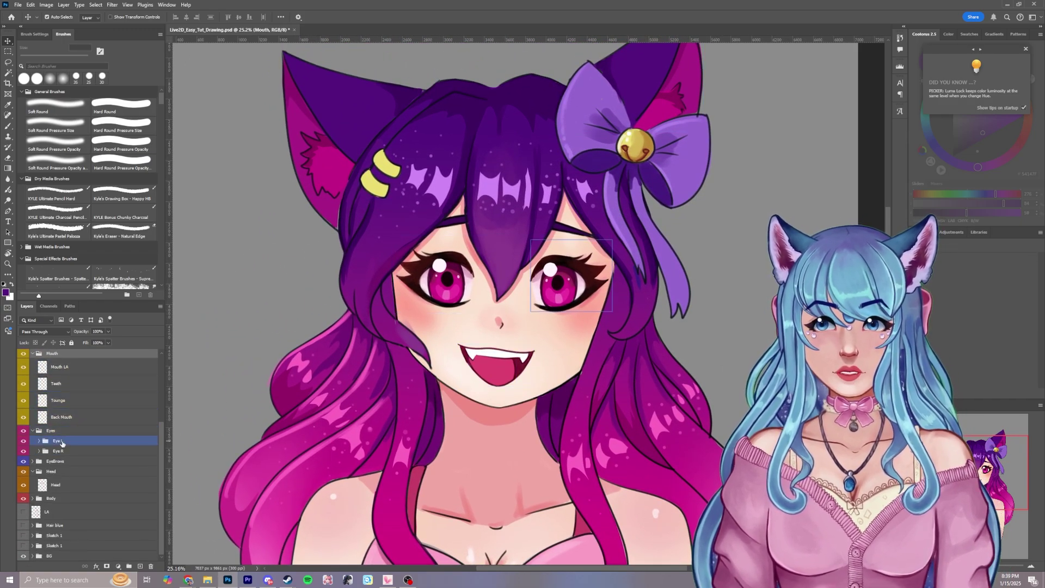
left_click(60, 442)
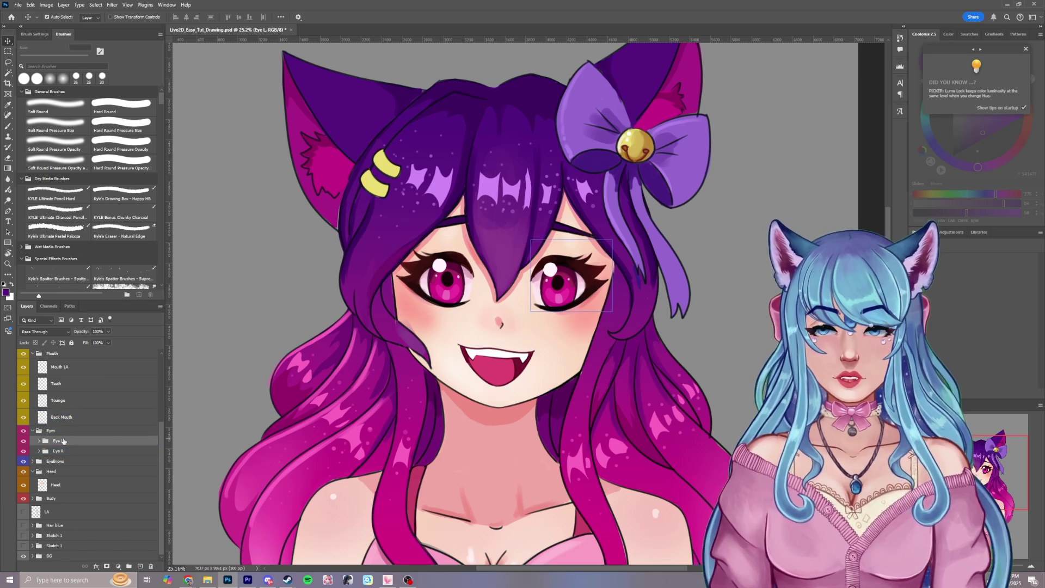
left_click(39, 441)
scroll(91, 419, "down", 3)
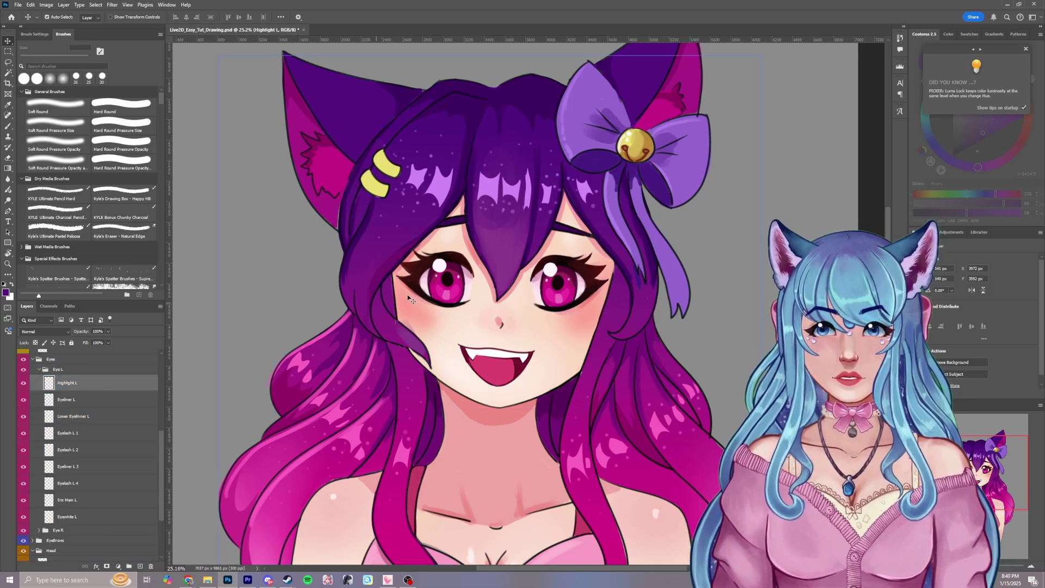
- Try moving the Eyeliner R and right eyelash layers off the face to show the separate eye pieces
left_click(453, 271)
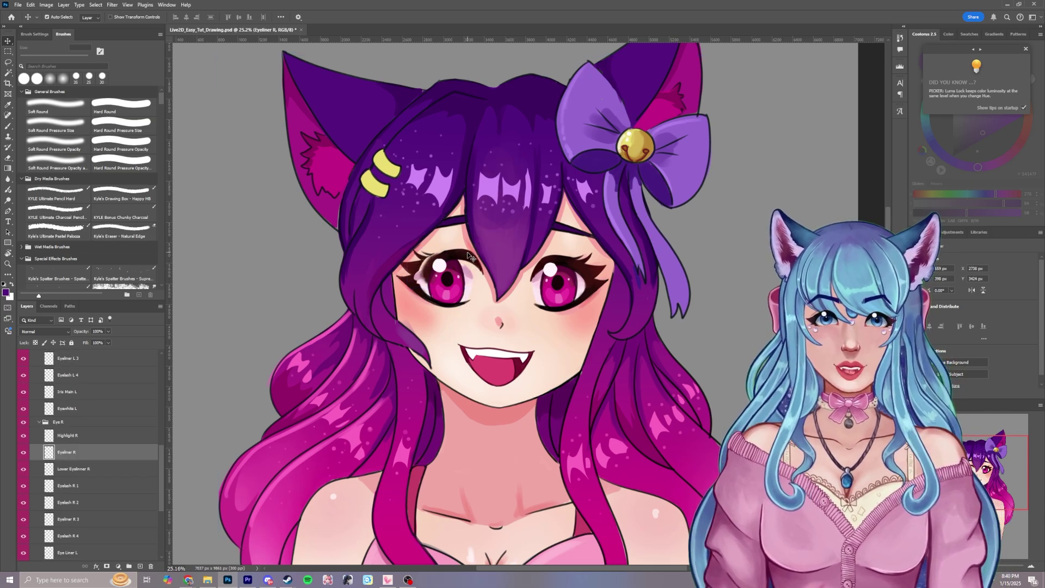
left_click_drag(461, 259, 266, 241)
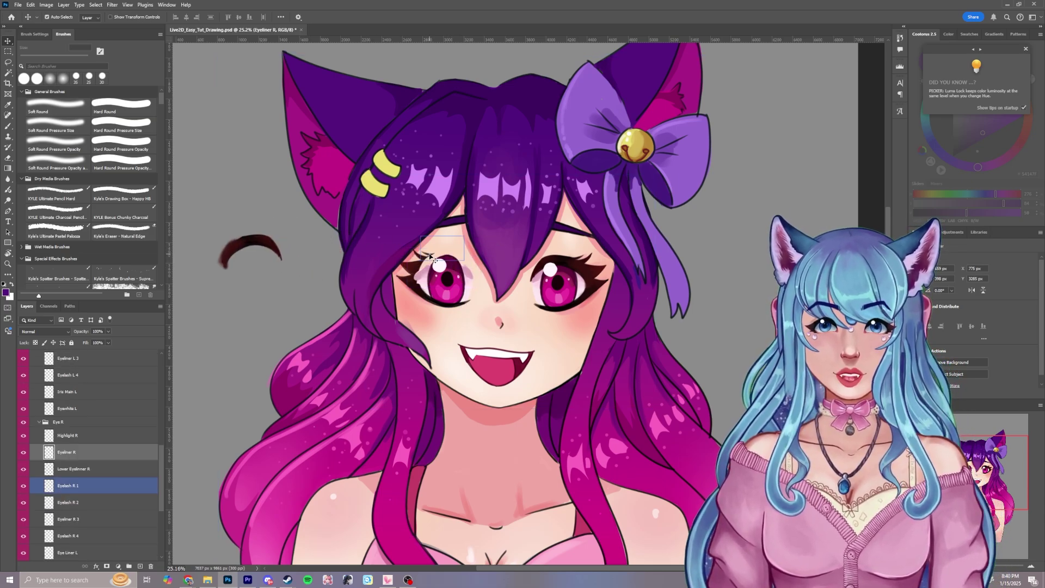
left_click_drag(417, 258, 247, 197)
left_click_drag(421, 260, 204, 212)
left_click_drag(412, 283, 190, 235)
- Move the Eyewhite R and Highlight R layers off the face into the empty background beside the head
mouse_move(293, 279)
left_mouse_down()
mouse_move(239, 295)
mouse_move(224, 280)
mouse_move(242, 214)
mouse_move(215, 190)
left_mouse_up()
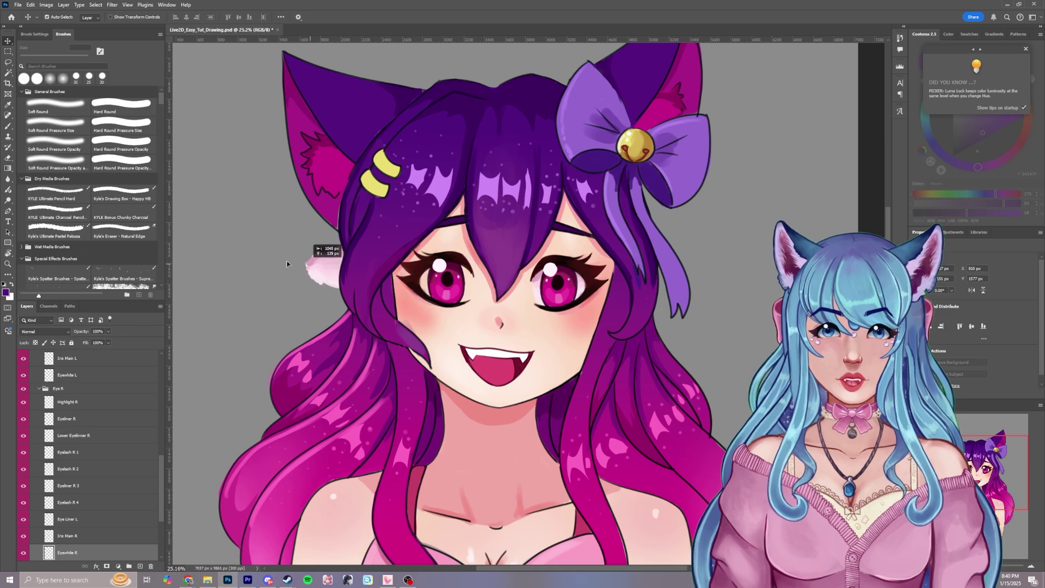
mouse_move(305, 247)
left_mouse_down()
mouse_move(216, 231)
mouse_move(413, 269)
left_mouse_up()
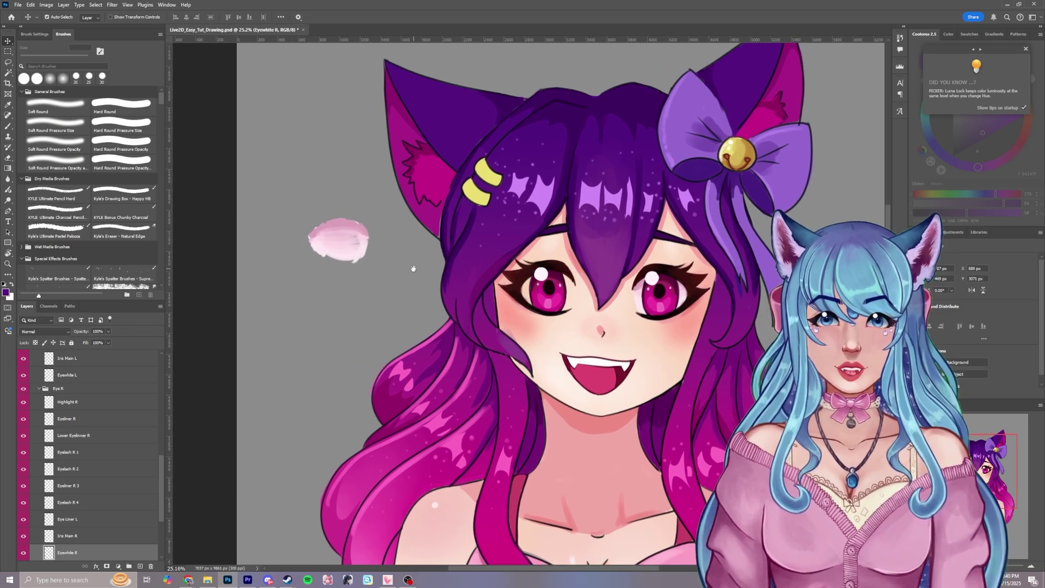
left_click_drag(547, 278, 338, 190)
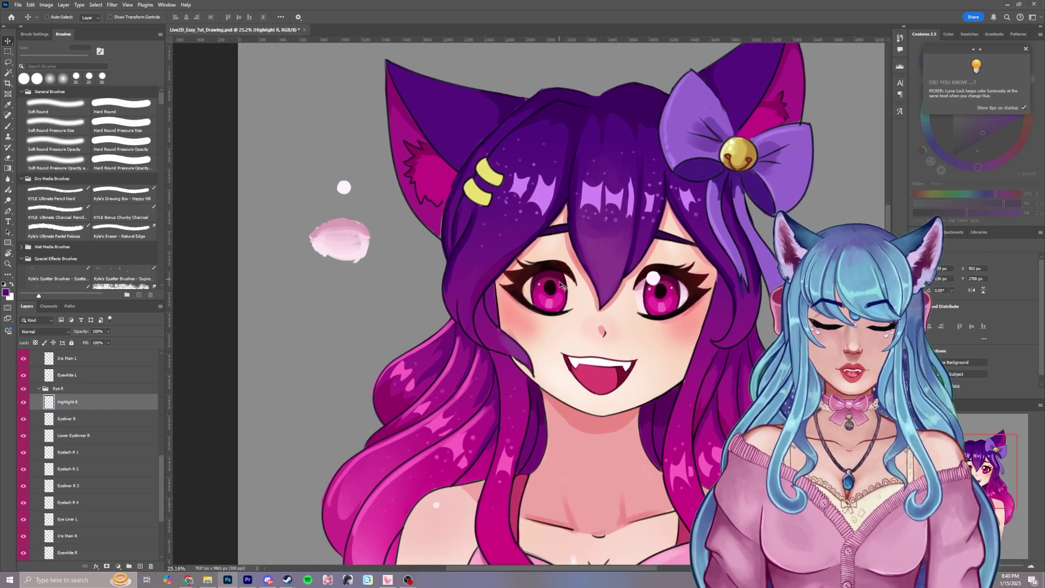
- Undo the Highlight R move and try moving the Iris Main R layer off the face beside the head
key("ctrl+z")
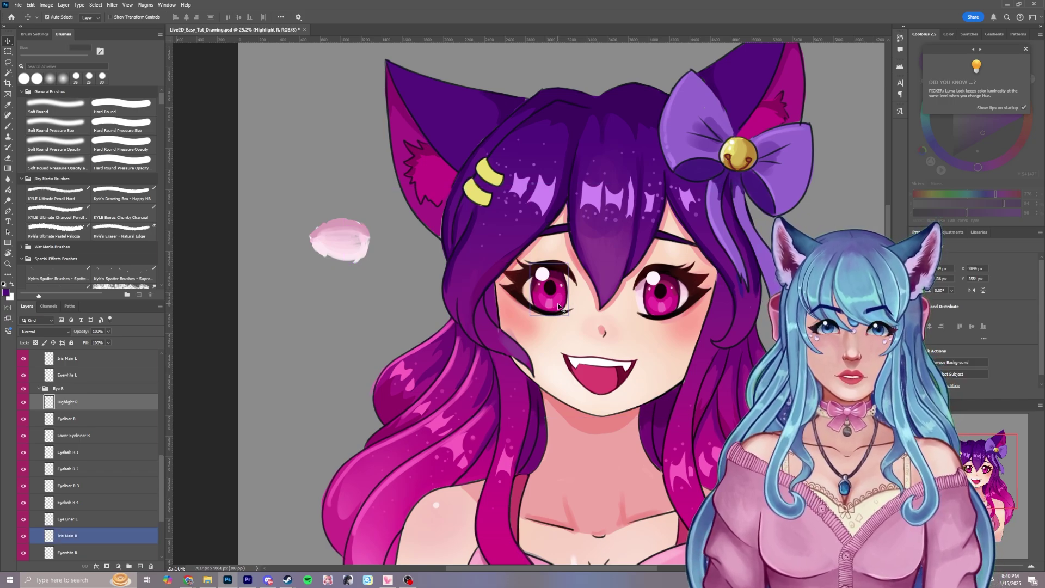
left_click_drag(558, 307, 343, 233)
key("ctrl+z")
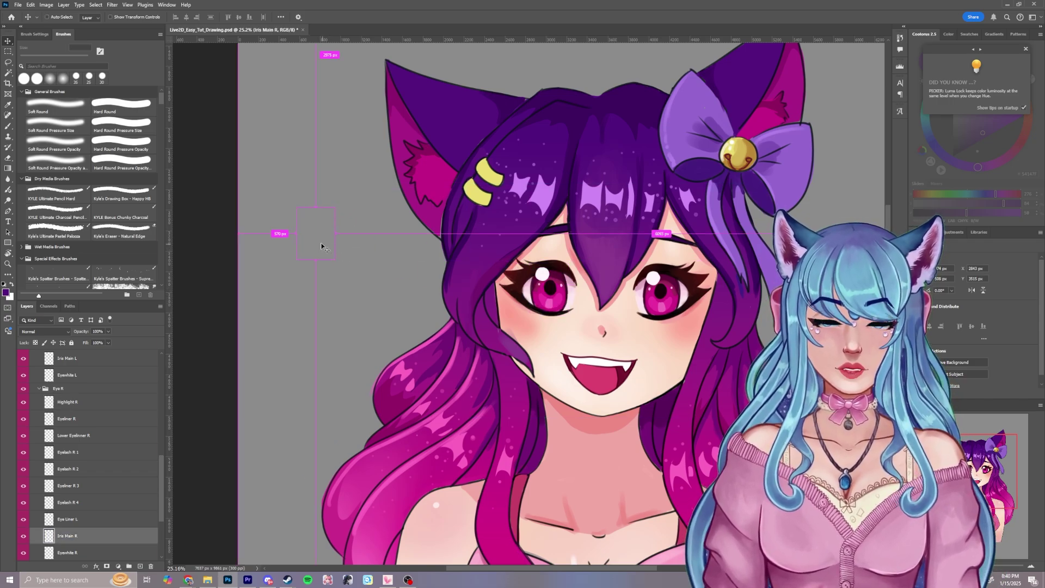
- Try shifting the Iris Main R and Iris Main L layers around inside the eyes to test the gaze, and undo the shifts
mouse_move(549, 296)
left_mouse_down()
mouse_move(551, 280)
mouse_move(550, 298)
mouse_move(559, 300)
left_mouse_up()
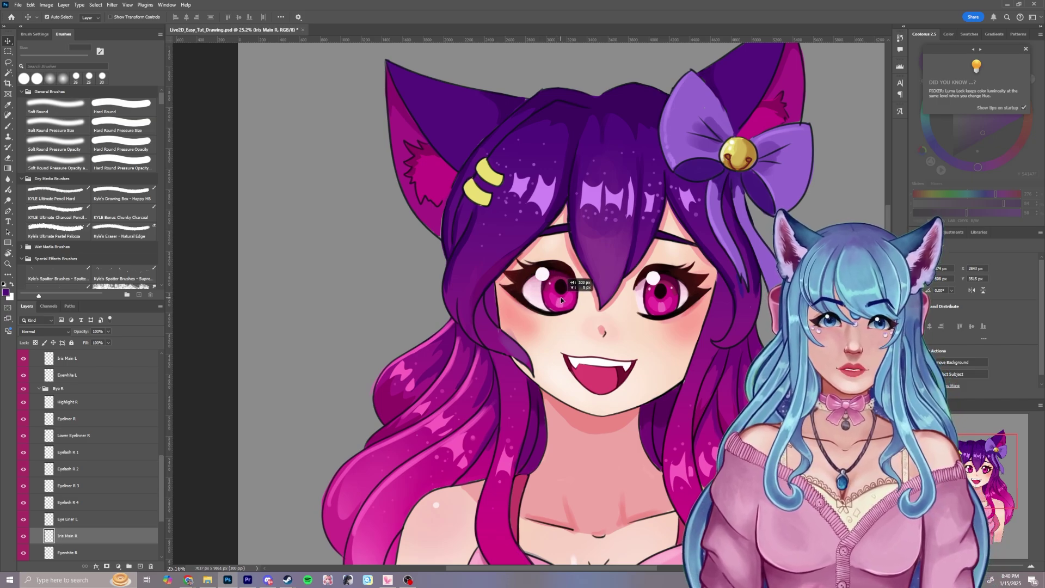
mouse_move(664, 300)
left_mouse_down()
mouse_move(680, 302)
mouse_move(655, 299)
left_mouse_up()
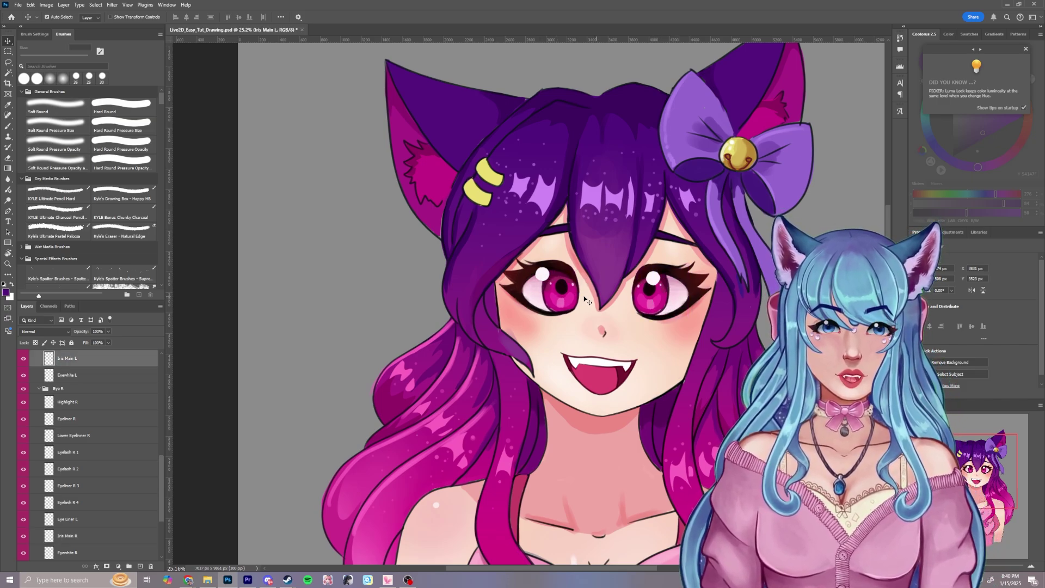
left_click_drag(566, 298, 545, 297)
left_click_drag(656, 299, 678, 302)
left_click_drag(542, 296, 574, 294)
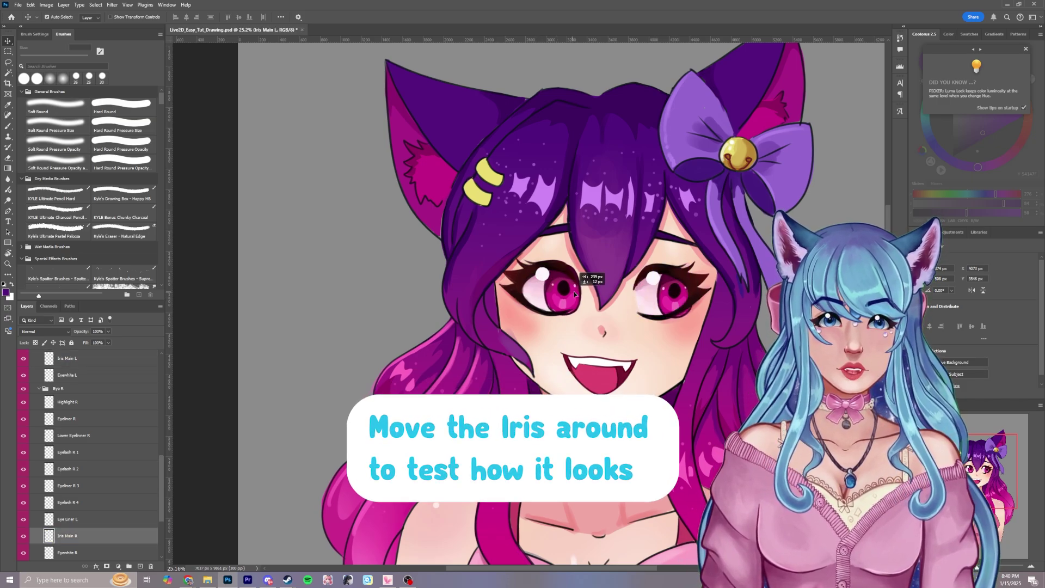
left_click_drag(682, 298, 665, 297)
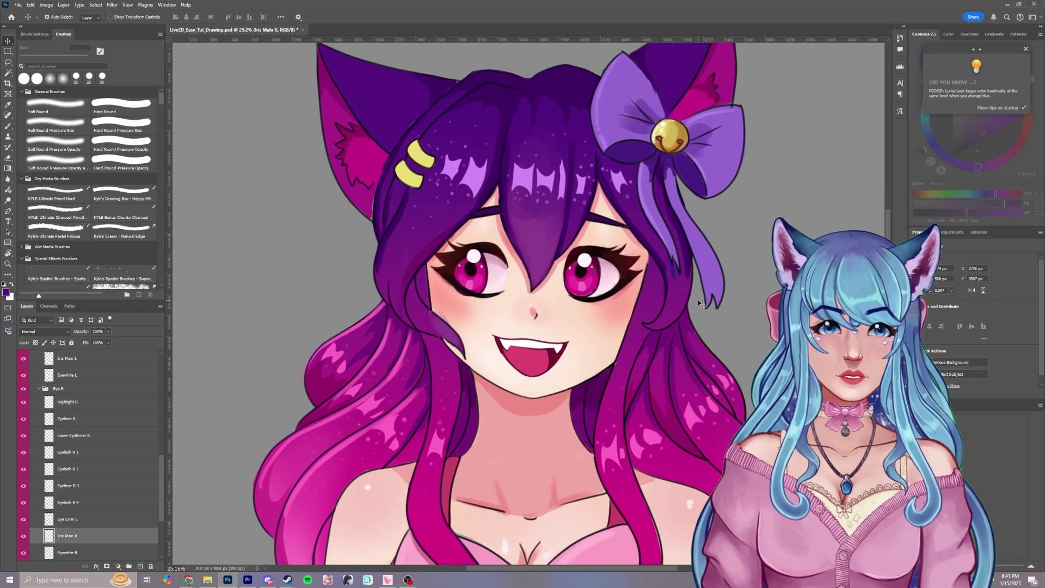
left_click_drag(667, 297, 656, 238)
key("ctrl+z")
key("ctrl+z")
- Collapse the Eye R folder and expand the EyeBrows folder in the layer stack
scroll(673, 295, "down", 2)
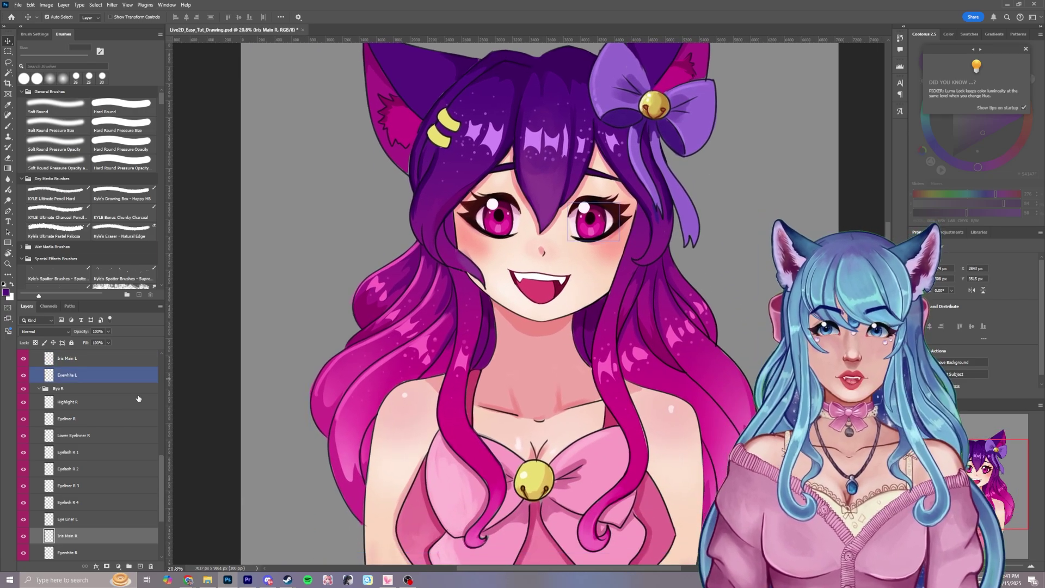
scroll(131, 403, "down", 1)
scroll(112, 414, "up", 3)
left_click(38, 429)
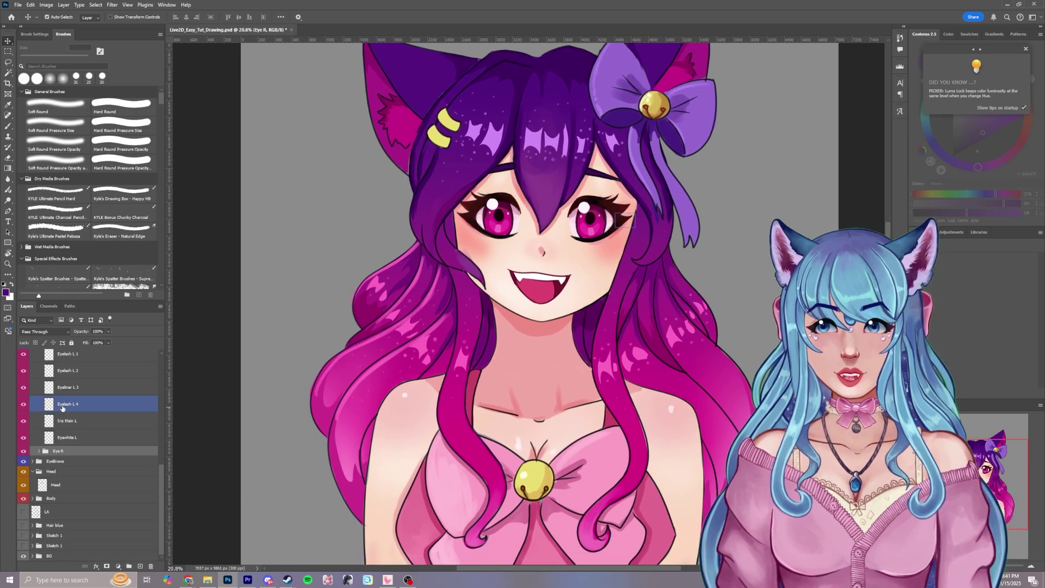
left_click(33, 461)
scroll(87, 420, "down", 1)
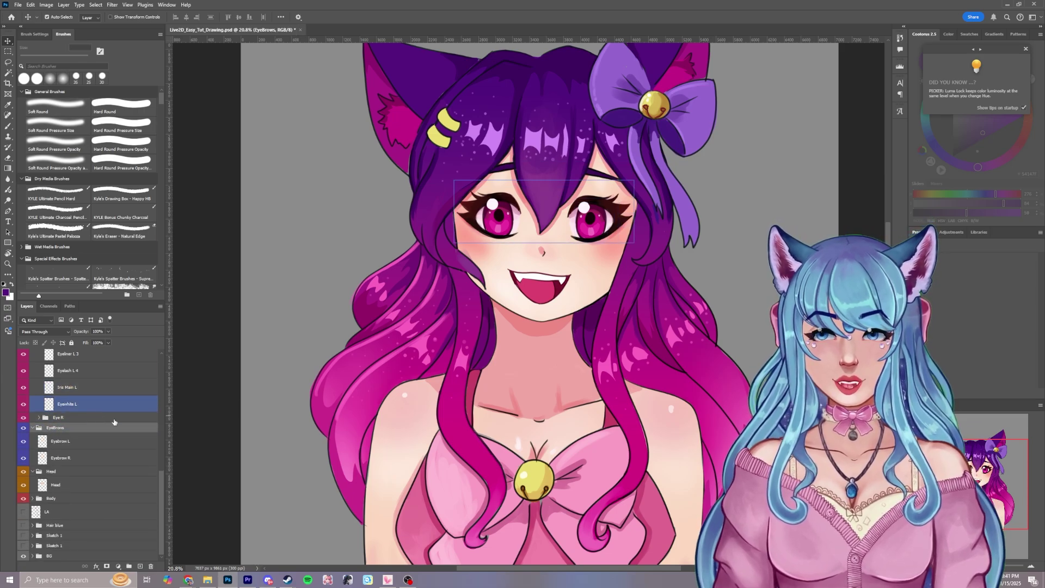
- Move the EyeBrows folder above the Hair folder, into the Ears folder below Ear L
left_click(505, 169)
scroll(71, 531, "up", 3)
left_click_drag(70, 530, 72, 343)
left_click_drag(72, 343, 73, 393)
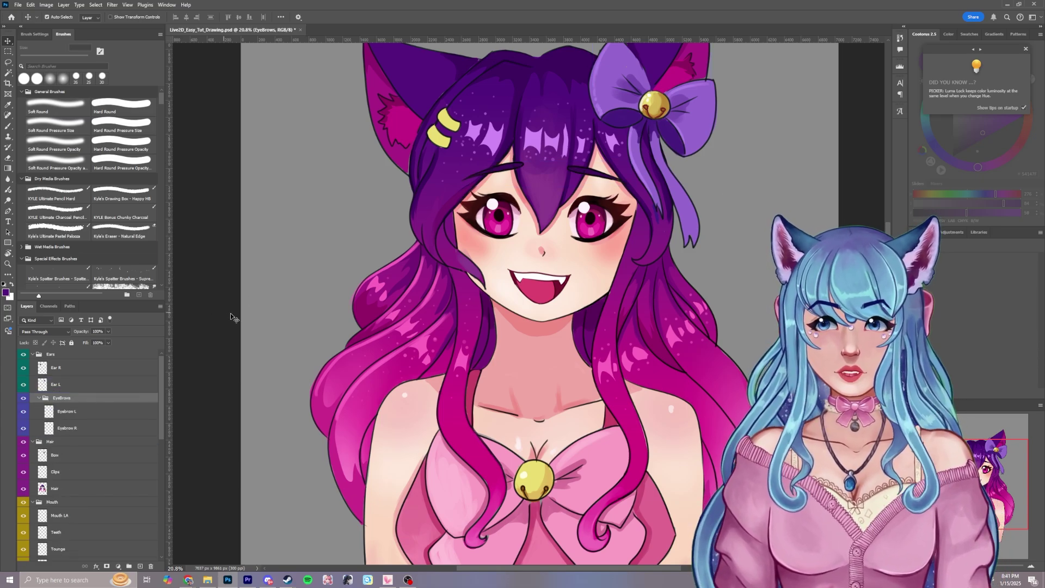
- Try moving the Eyebrow R and Eyebrow L layers off the face, and undo each move
left_click_drag(496, 169, 353, 169)
key("ctrl+z")
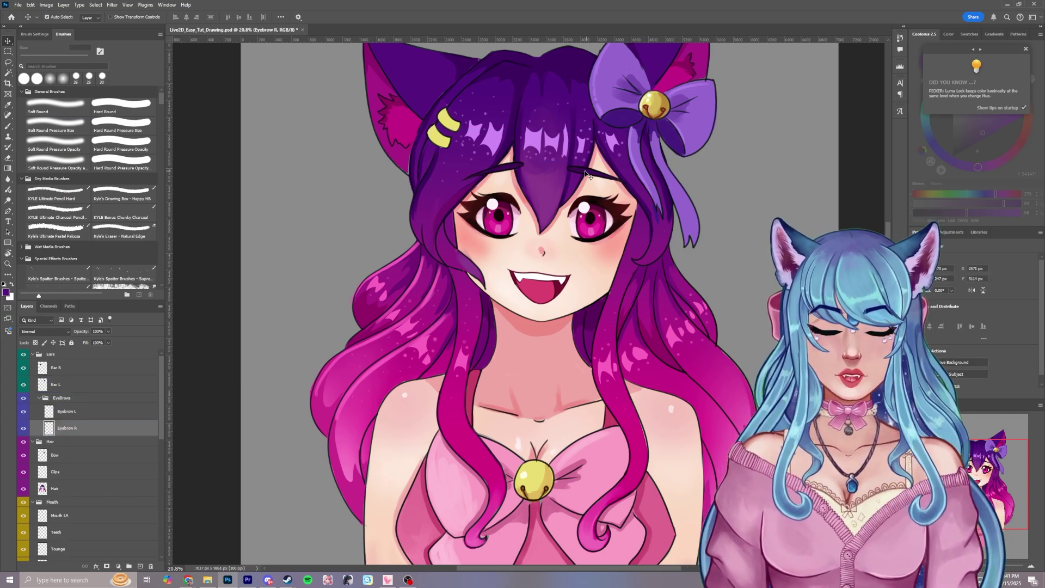
left_click_drag(617, 179, 773, 180)
key("ctrl+z")
left_click(471, 204)
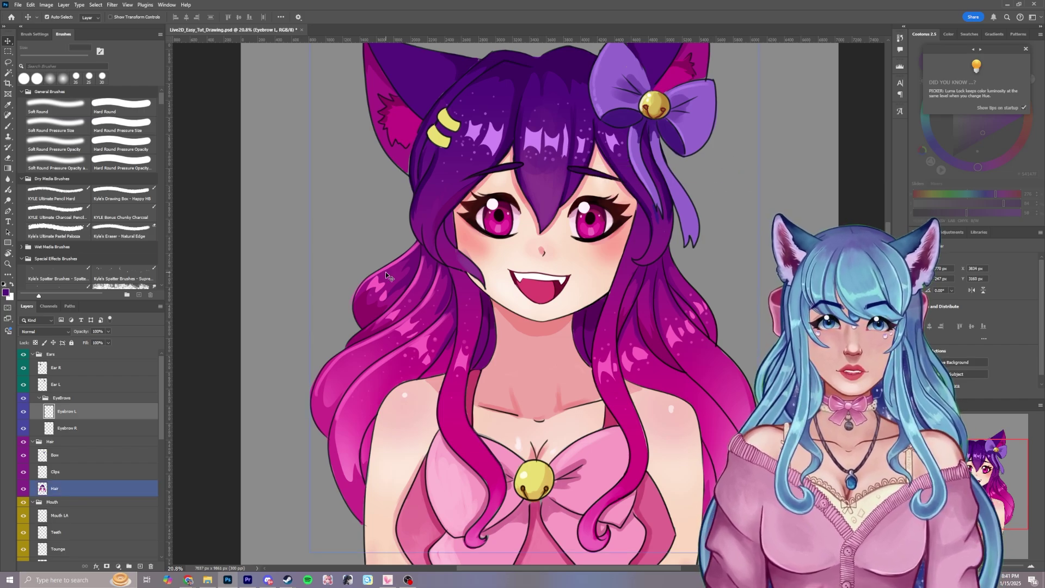
- Try moving the Head layer to either side to show it as a separate piece, and undo each move
scroll(132, 428, "down", 4)
left_click(131, 483)
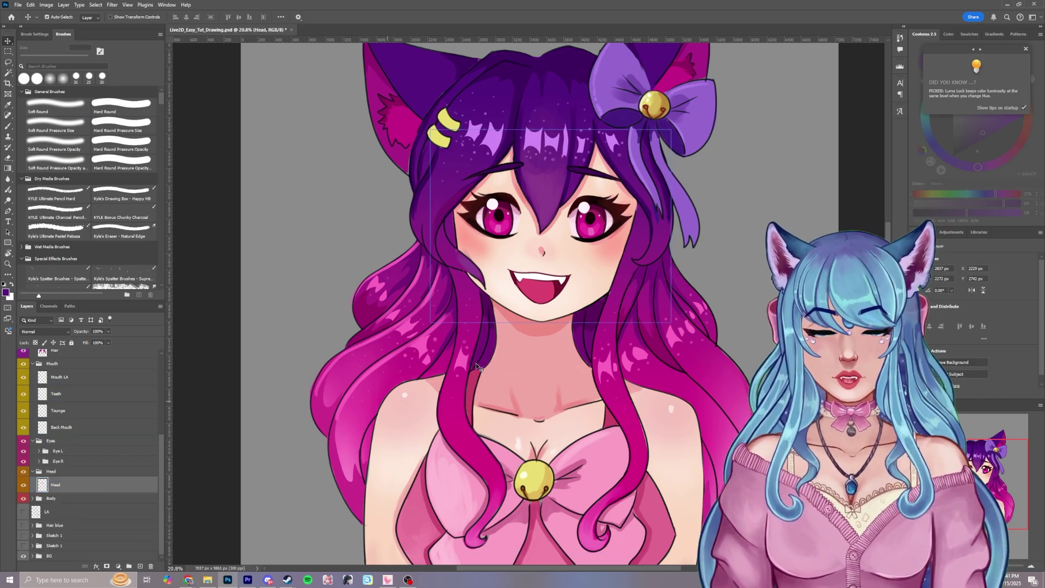
left_click_drag(590, 282, 372, 260)
key("ctrl+z")
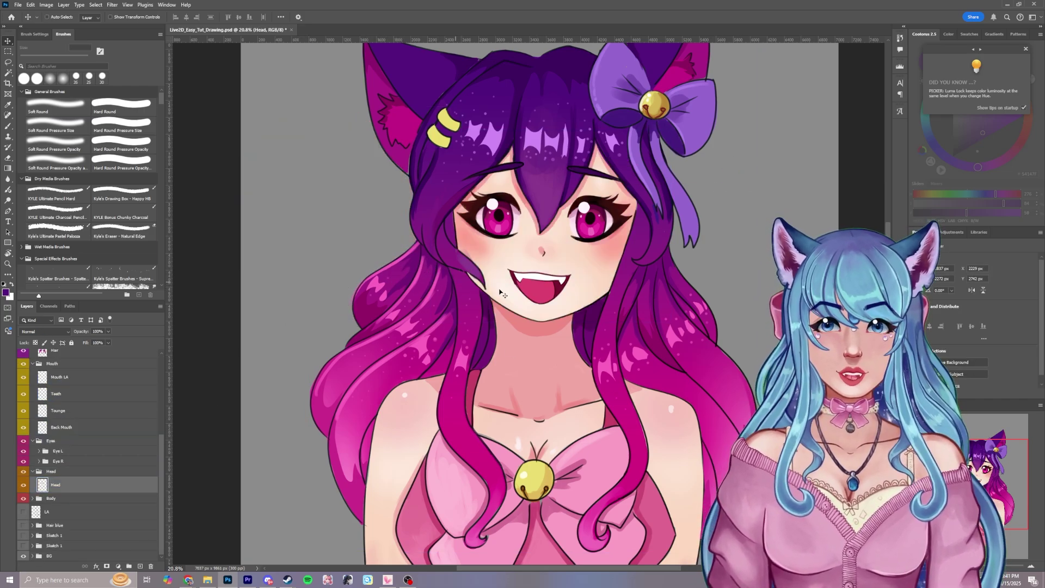
left_click_drag(586, 280, 714, 274)
key("ctrl+z")
- Collapse the Head folder and expand the Body folder
left_click_drag(599, 382, 560, 322)
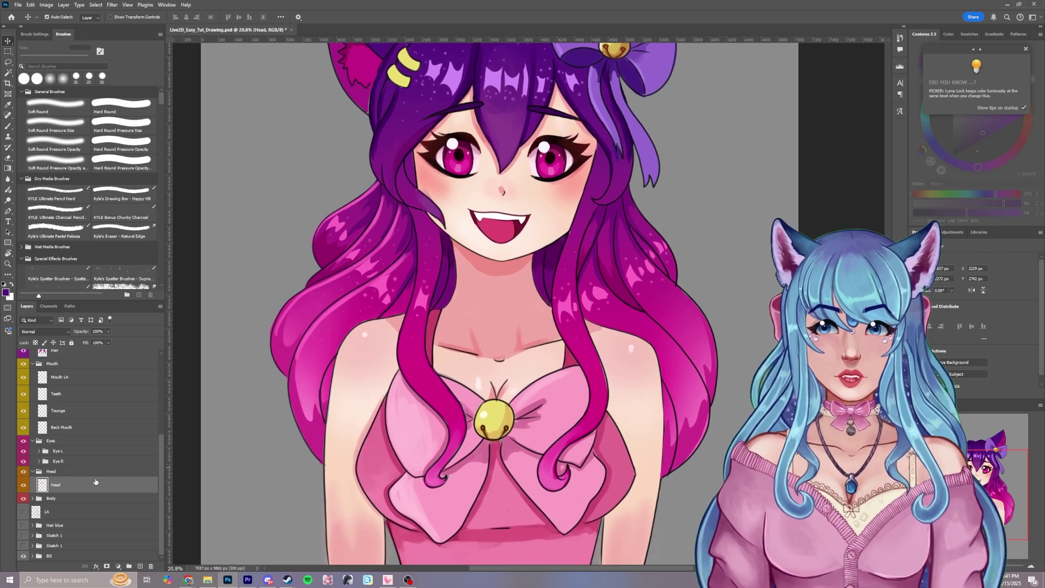
left_click(45, 472)
left_click(32, 472)
left_click(47, 498)
- Try moving the Body layer sideways away from the head and hair, and undo the moves
left_click_drag(511, 295, 397, 312)
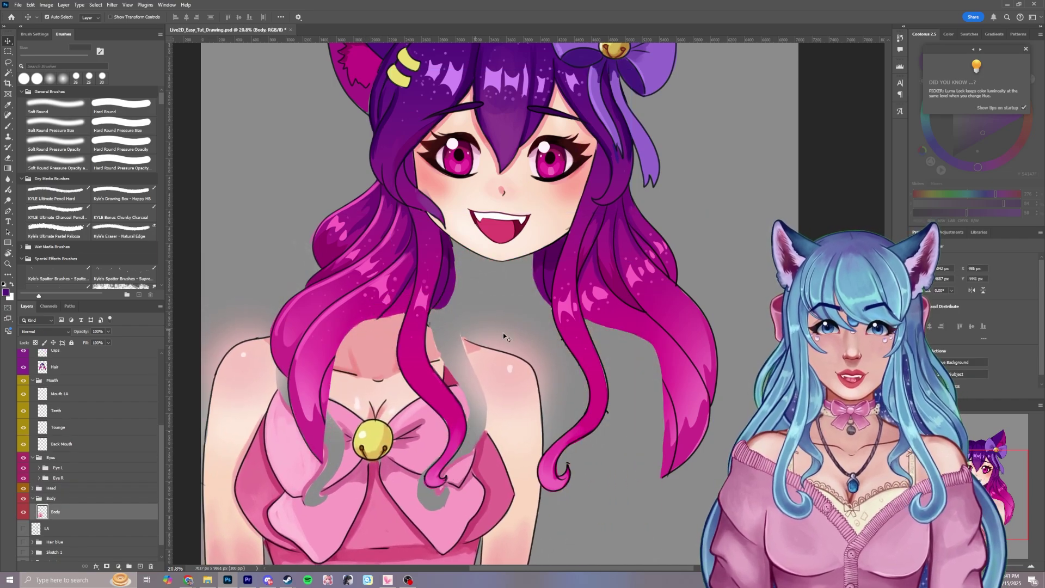
key("ctrl+z")
mouse_move(525, 325)
left_mouse_down()
mouse_move(408, 347)
mouse_move(515, 321)
left_mouse_up()
key("ctrl+z")
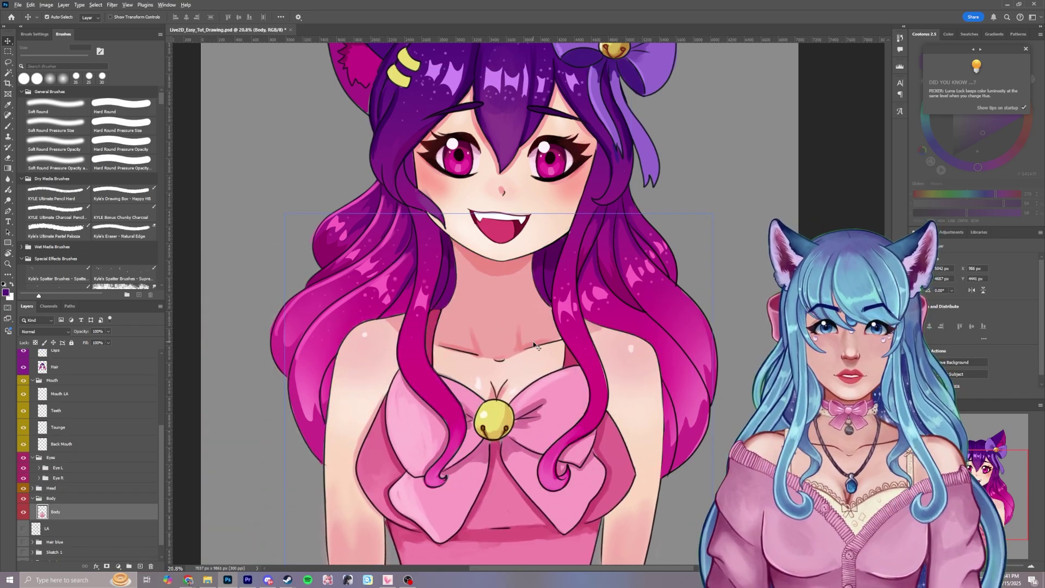
scroll(532, 344, "down", 2)
scroll(513, 405, "up", 2)
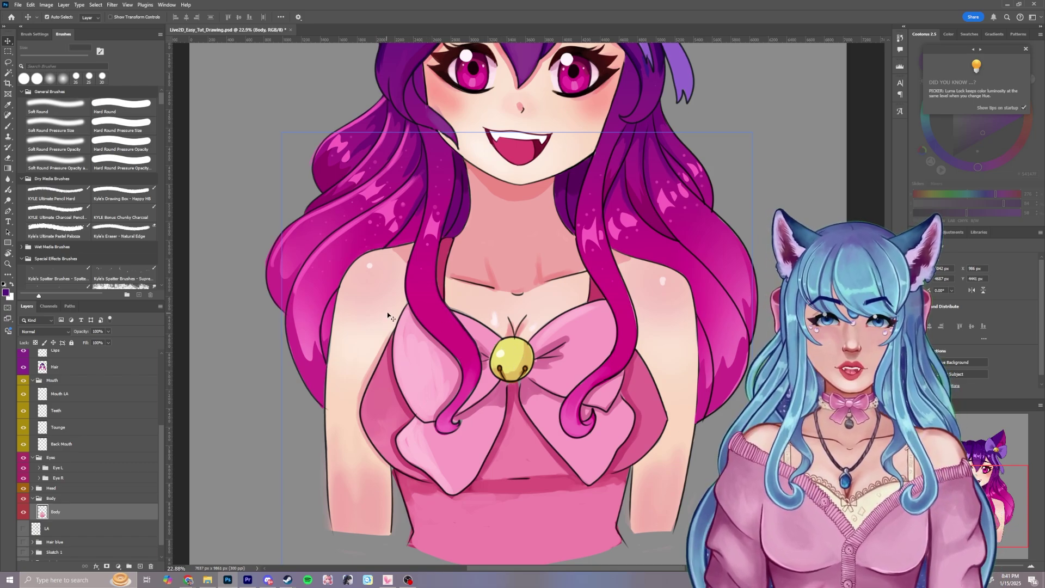
left_click_drag(435, 326, 520, 354)
key("ctrl+z")
key("ctrl+z")
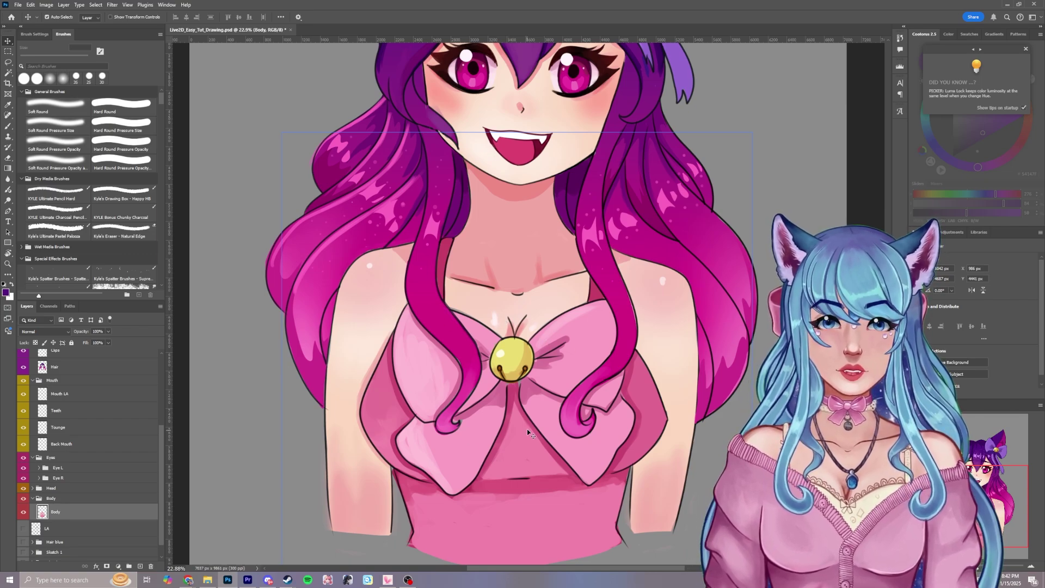
- Try lowering the Body layer to expose the neck drawn behind the chin, and undo the moves
scroll(598, 393, "down", 2)
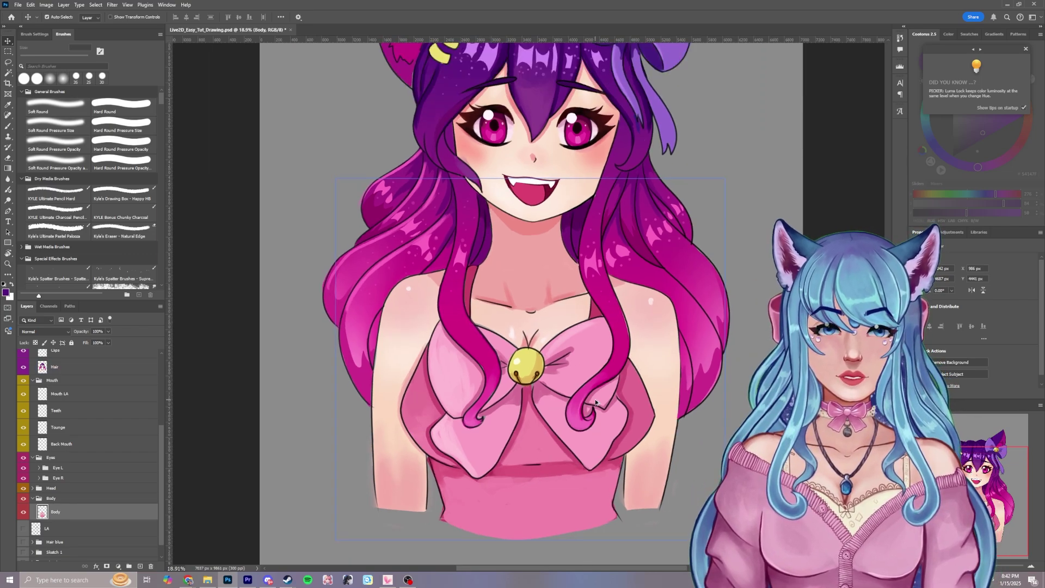
scroll(598, 393, "up", 1)
left_click_drag(597, 393, 586, 472)
left_click_drag(558, 383, 524, 425)
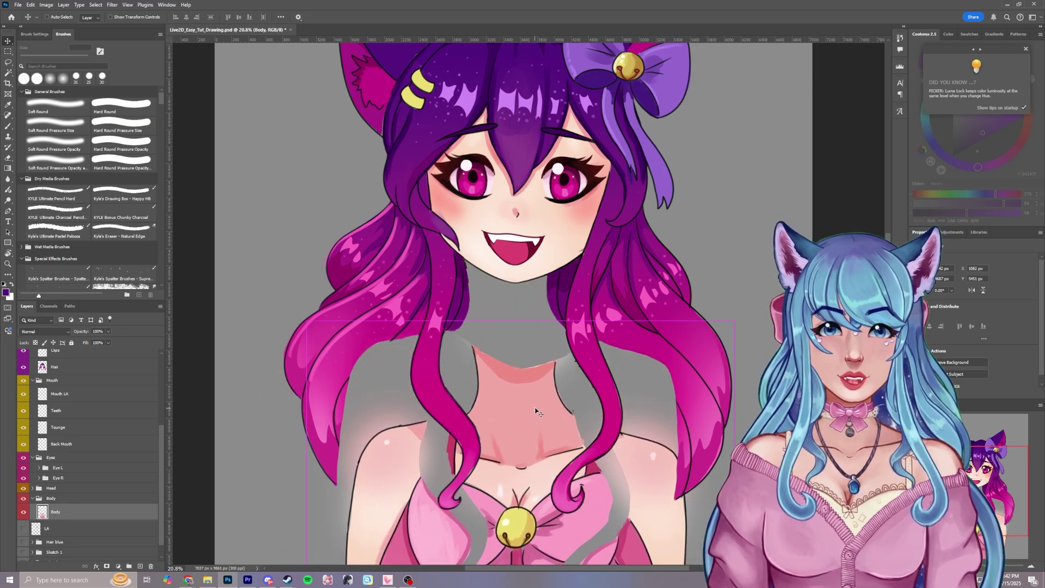
key("ctrl+0")
scroll(542, 393, "down", 2)
key("ctrl+z")
left_click_drag(517, 305, 558, 338)
key("ctrl+z")
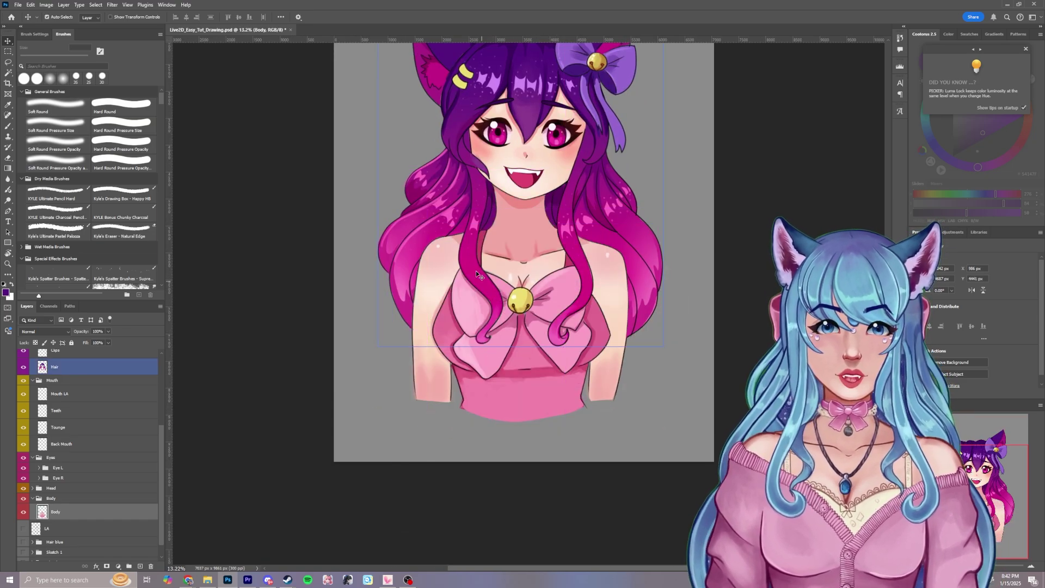
left_click_drag(556, 264, 549, 365)
scroll(541, 351, "up", 3)
scroll(540, 351, "down", 1)
left_click_drag(518, 311, 522, 345)
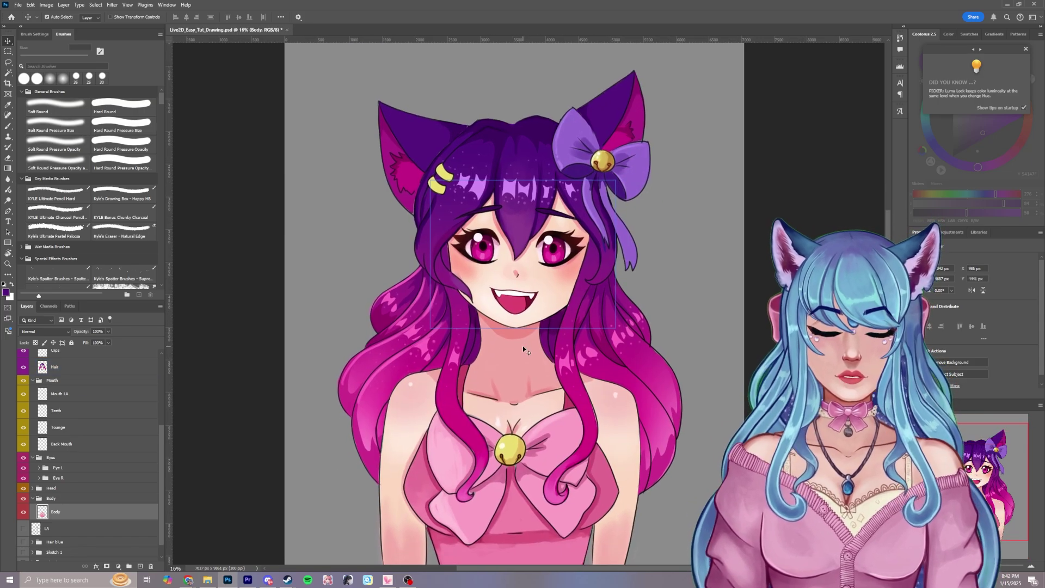
scroll(530, 356, "up", 1)
left_click_drag(545, 407, 540, 385)
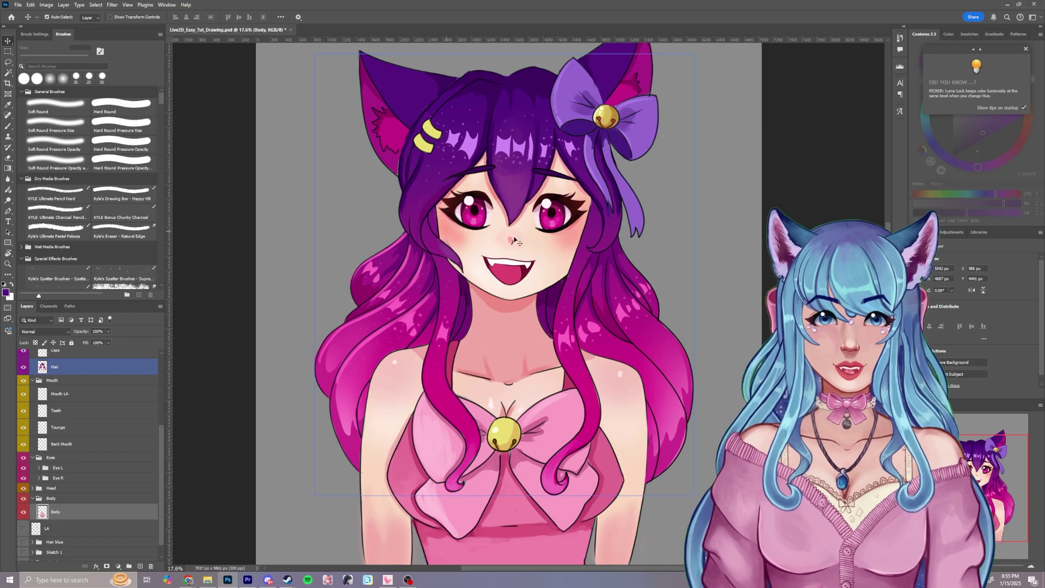
- Dismiss the "Did you know" tip covering the color wheel
scroll(729, 242, "down", 2)
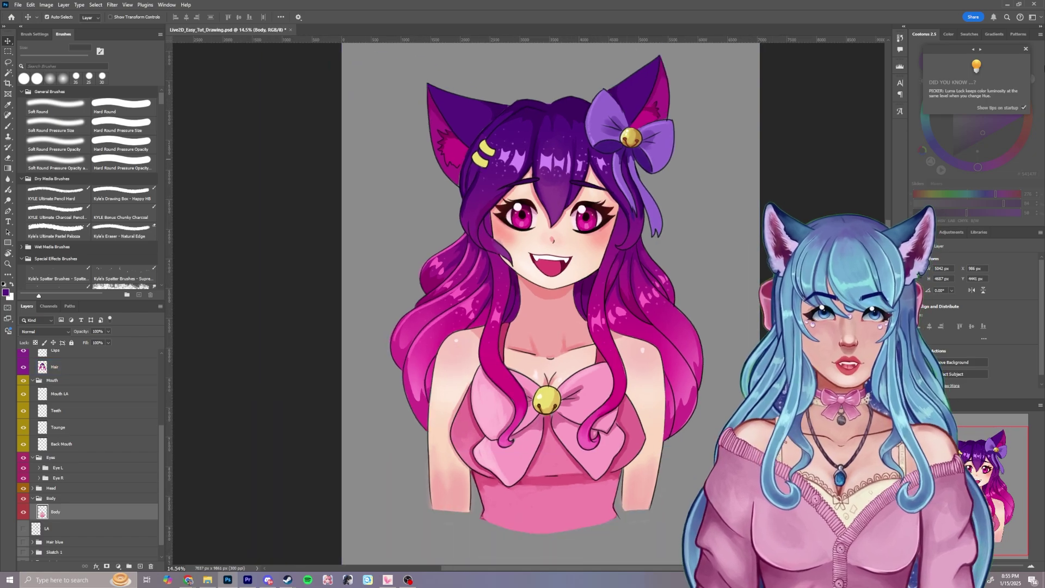
left_click(1025, 49)
scroll(723, 143, "up", 1)
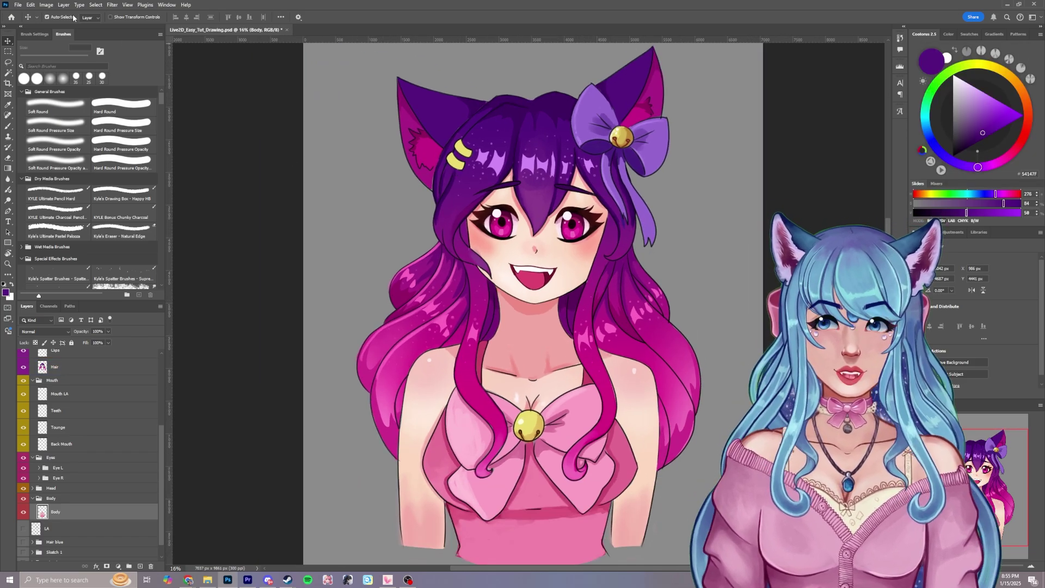
- Save the drawing in Photoshop format as Live2D_Easy_Tut_Drawing.psd, replacing the existing file
left_click(17, 5)
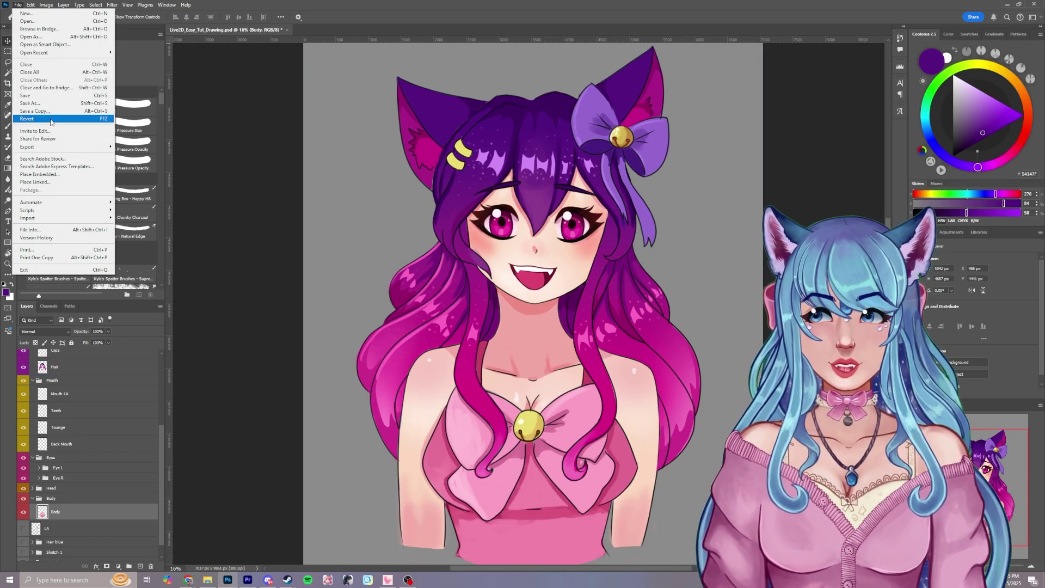
left_click(47, 102)
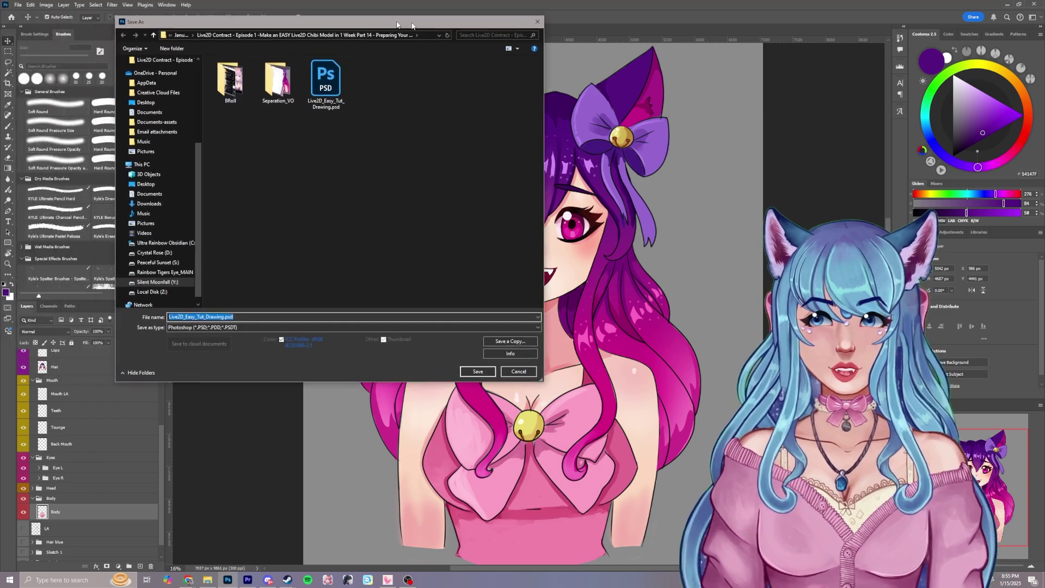
left_click(426, 106)
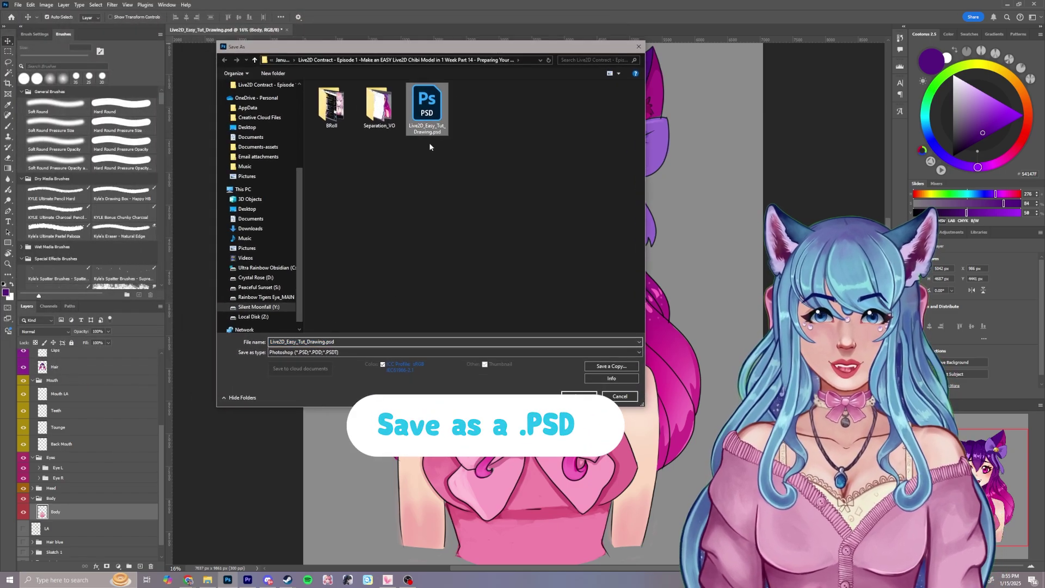
left_click(325, 341)
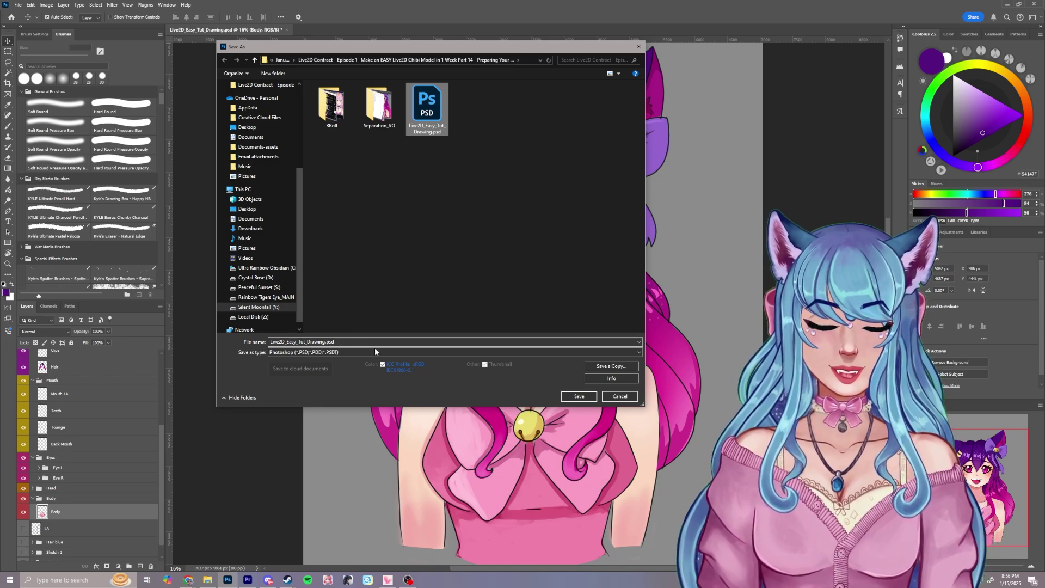
left_click(346, 343)
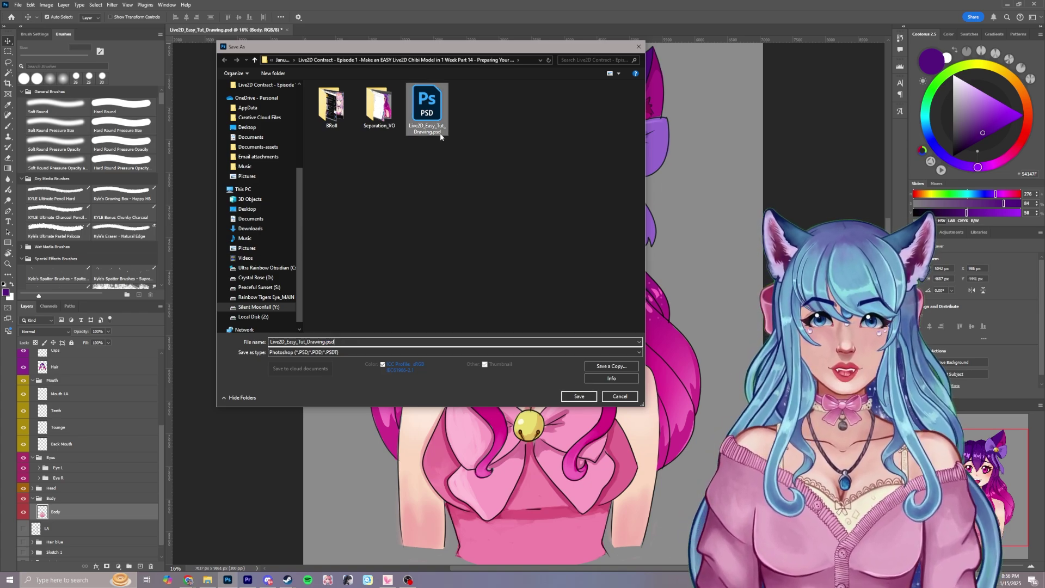
left_click(578, 396)
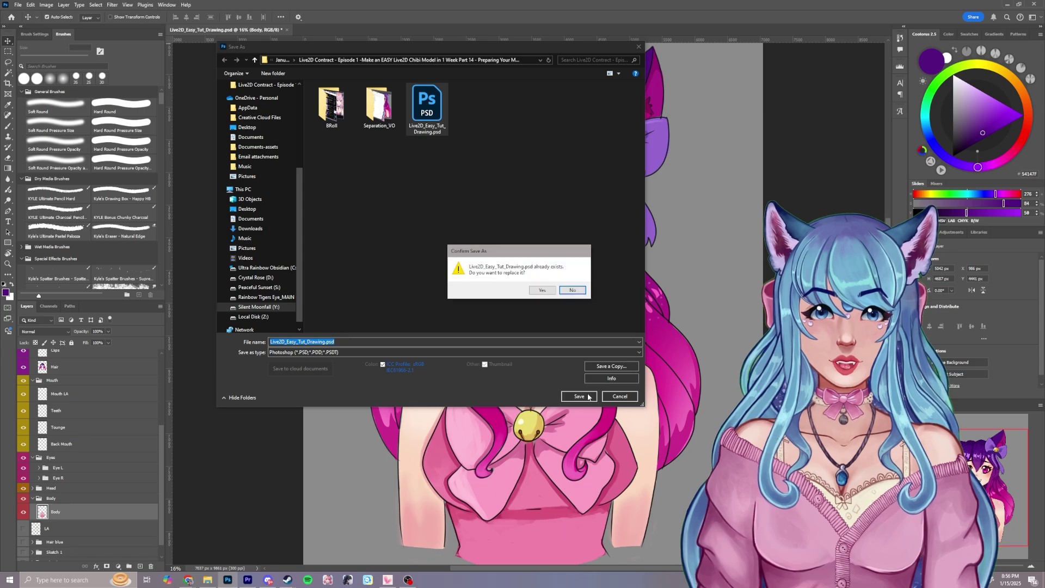
left_click(542, 292)
left_click(482, 126)
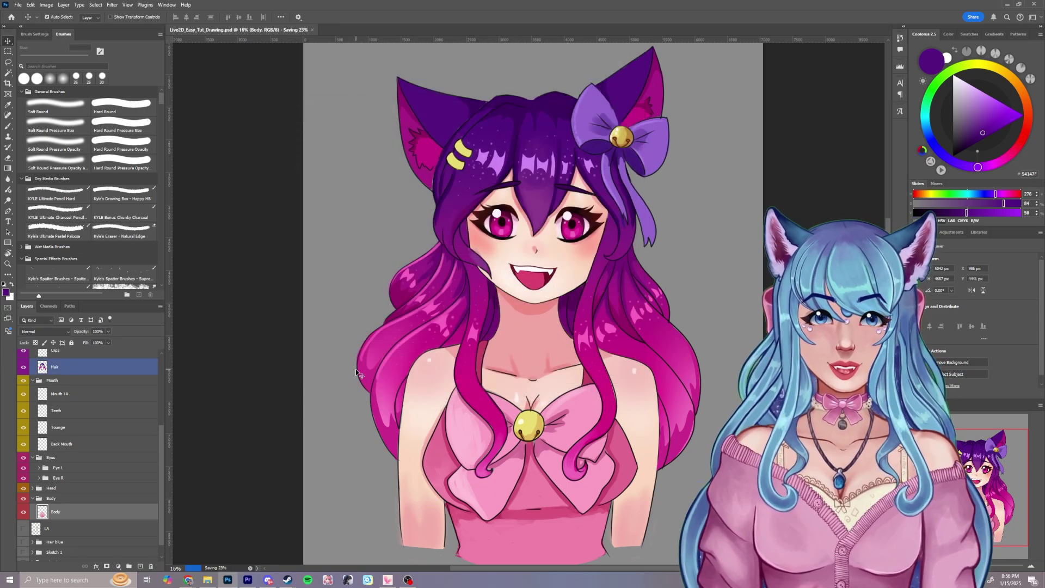